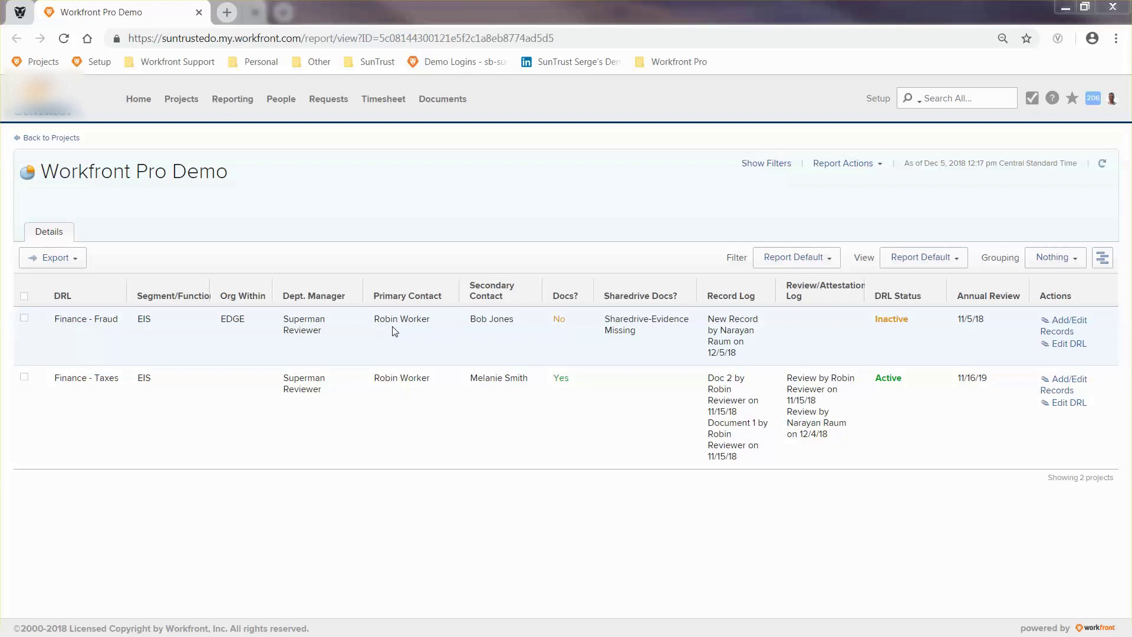
Open a second copy of the Workfront Pro Demo report in a new browser tab using the same URL.
click(222, 38)
key(ctrl+c)
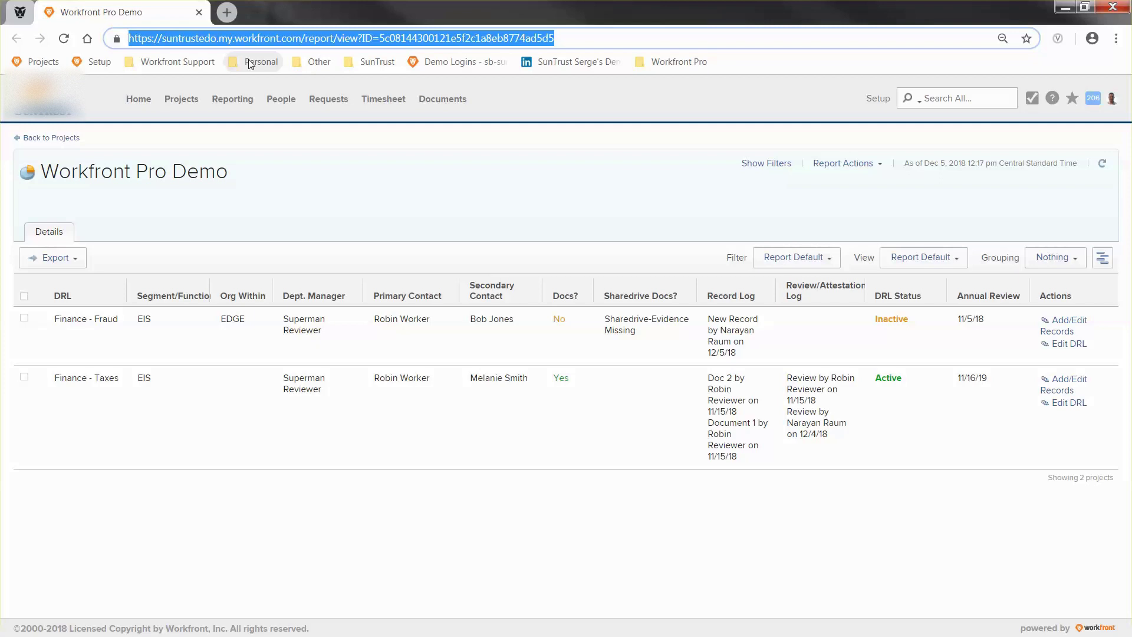
click(231, 18)
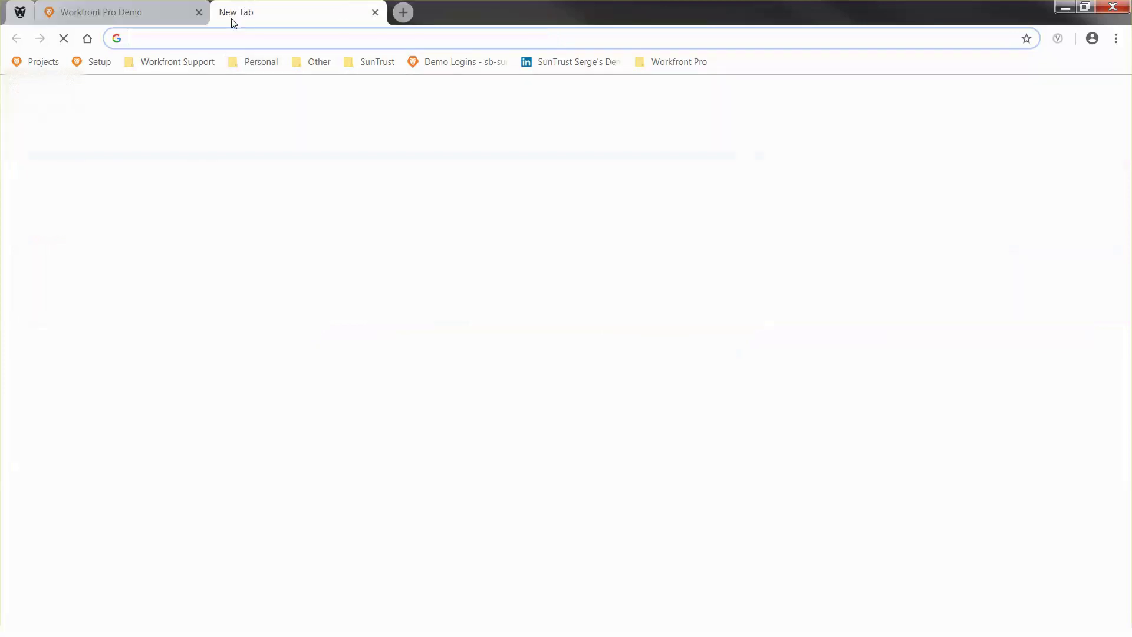
key(ctrl+v)
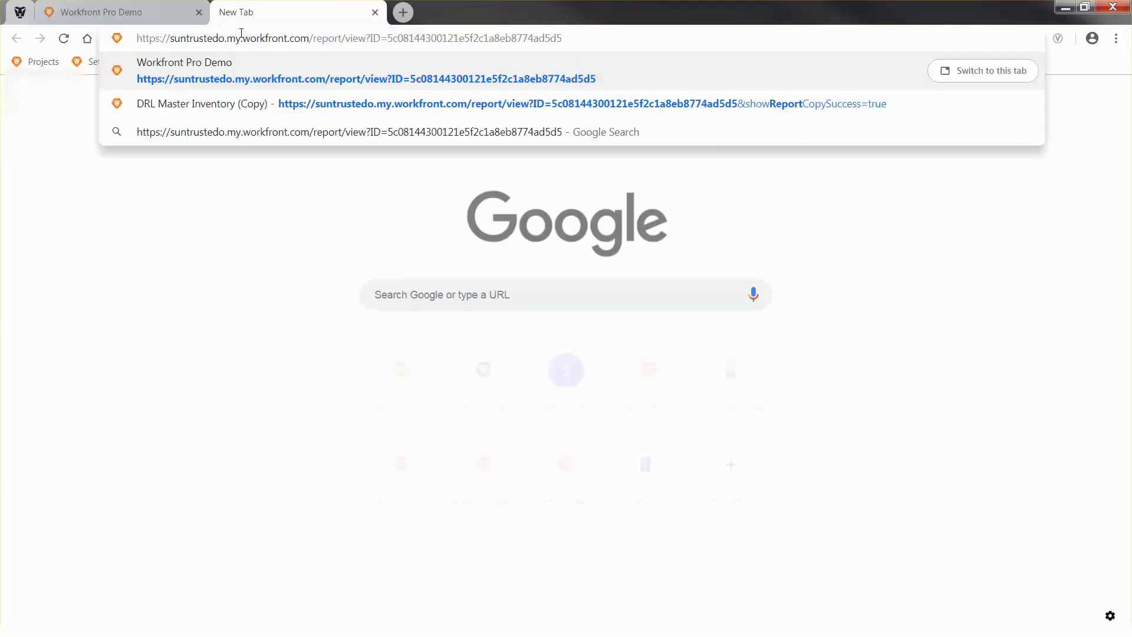
key(Return)
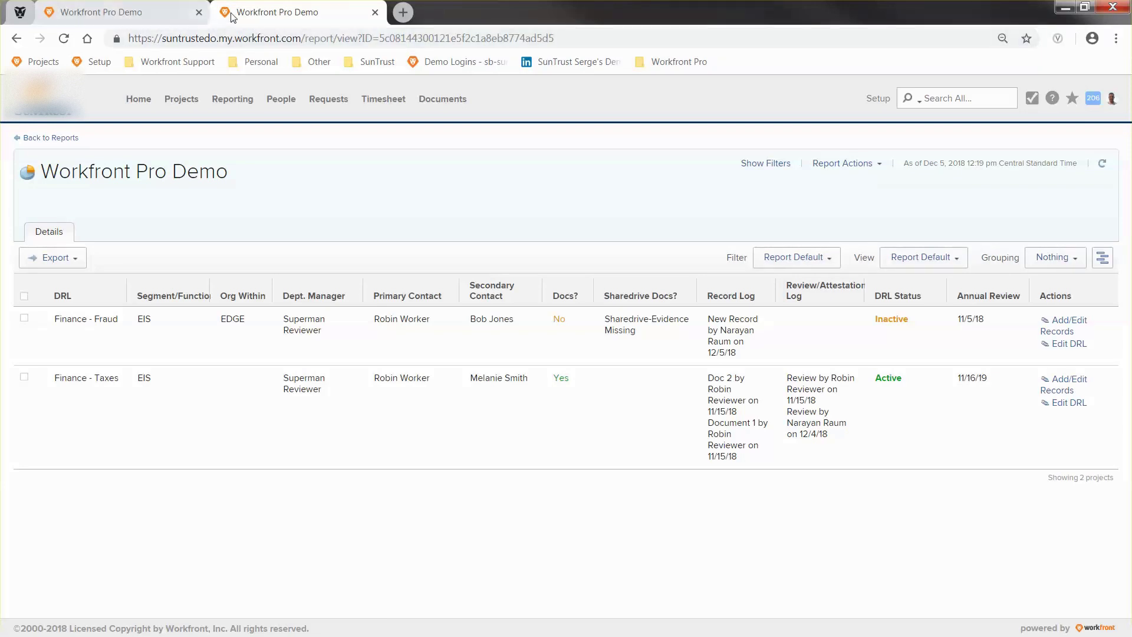
Open the Workfront Pro Demo report for editing in the original tab.
click(150, 17)
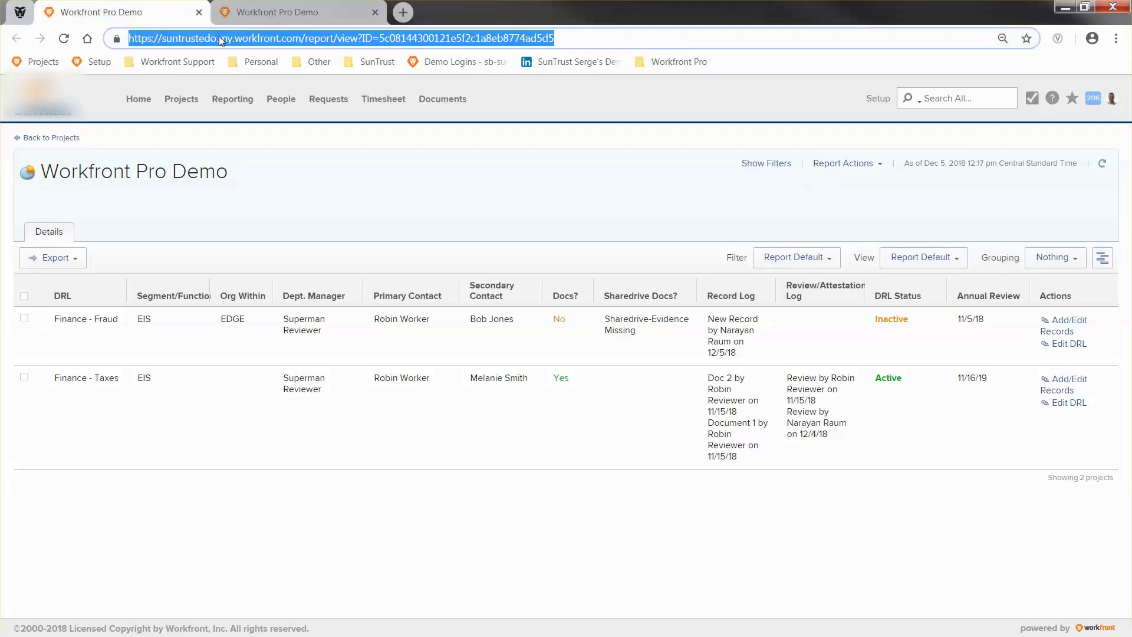
click(825, 166)
click(826, 185)
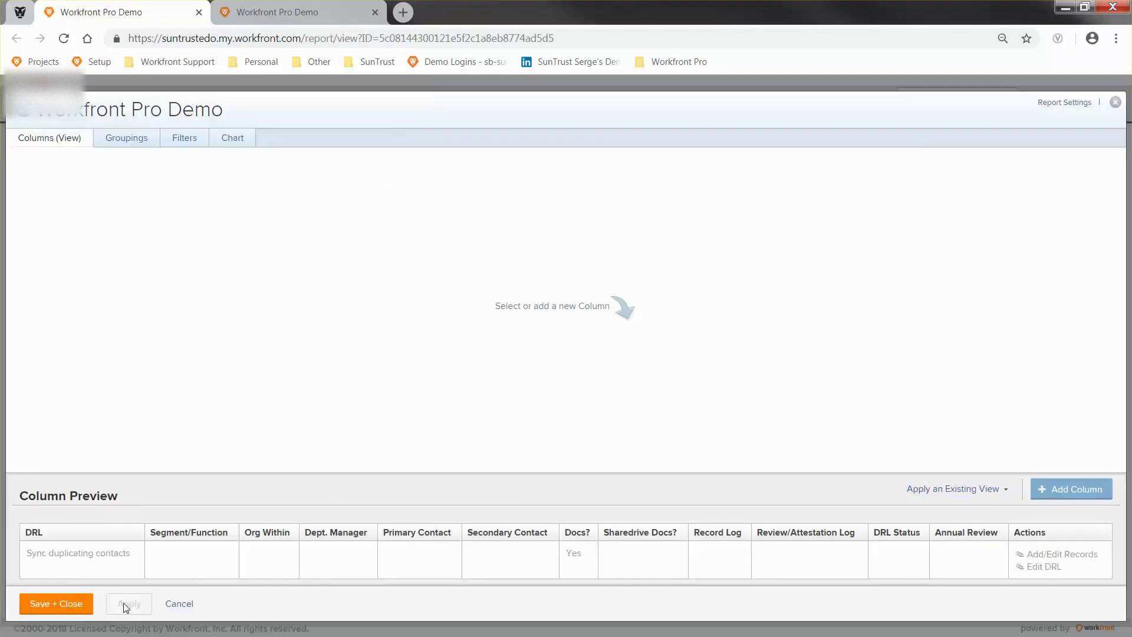
Refresh the report copy in the second tab, then return to the report being edited.
click(321, 23)
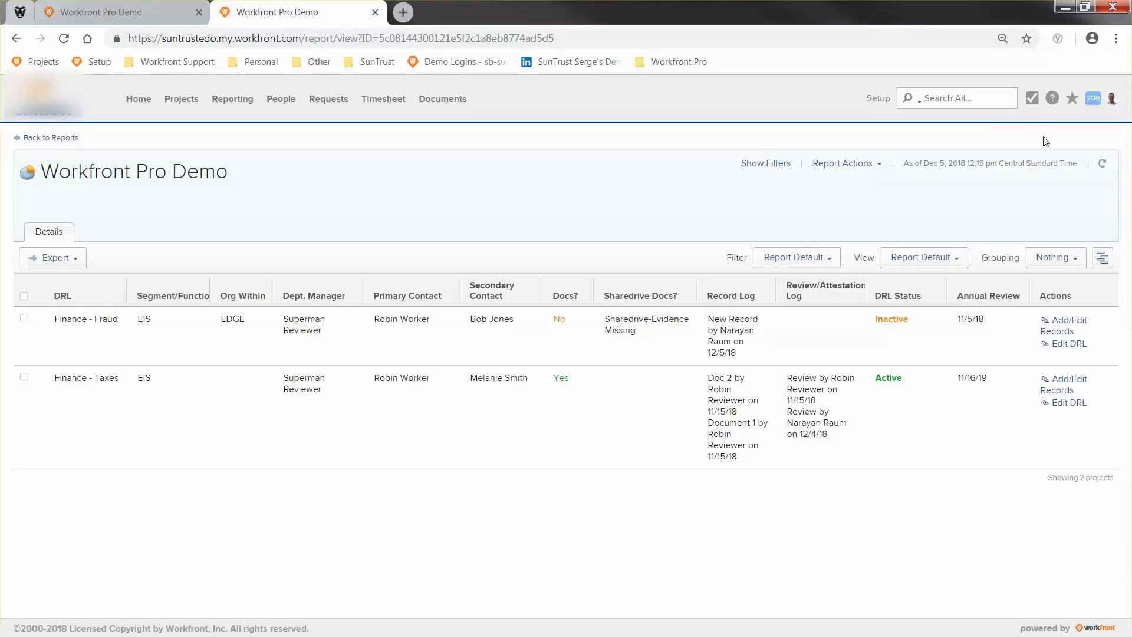
click(1102, 165)
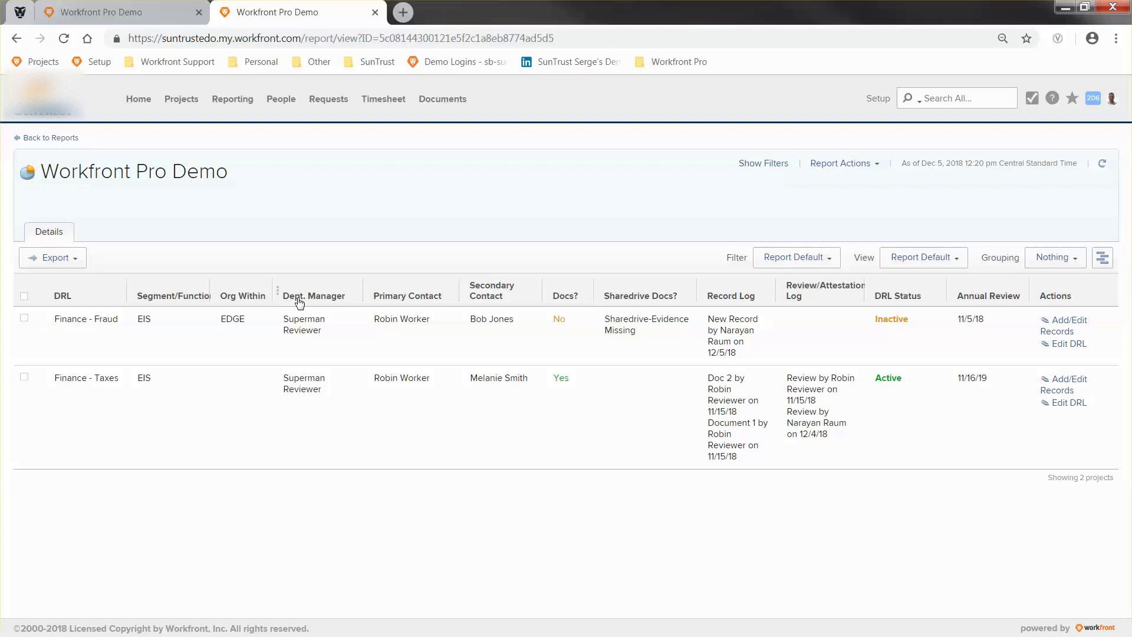
click(147, 13)
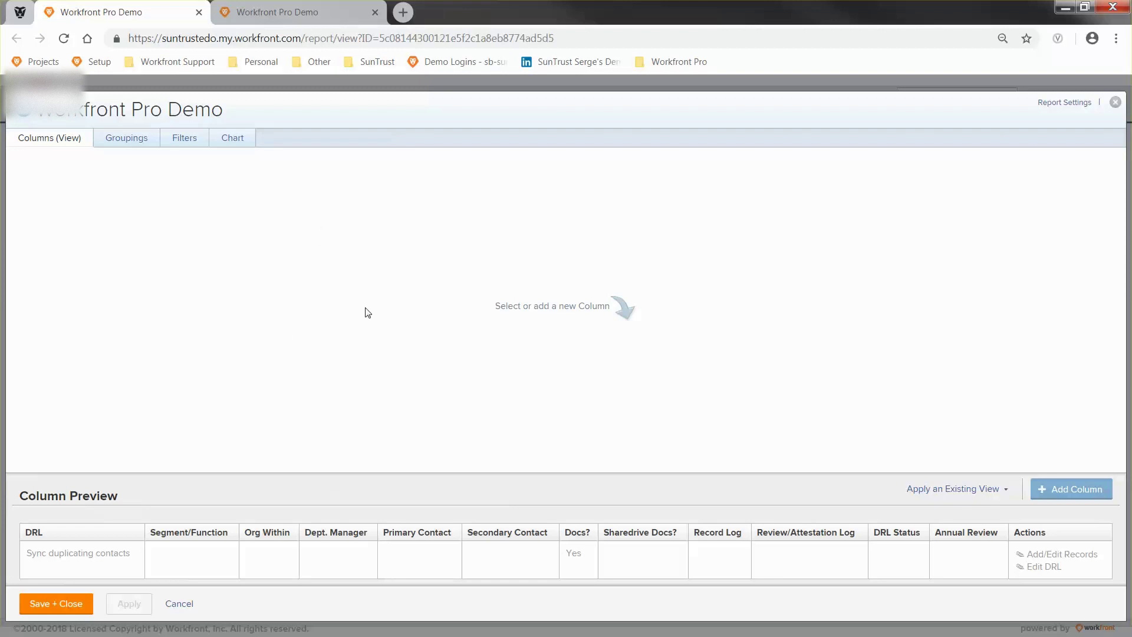
Copy the "Shared Column w/ Bold Label" code from the Text Mode Views page of the WorkfrontPro site.
click(20, 13)
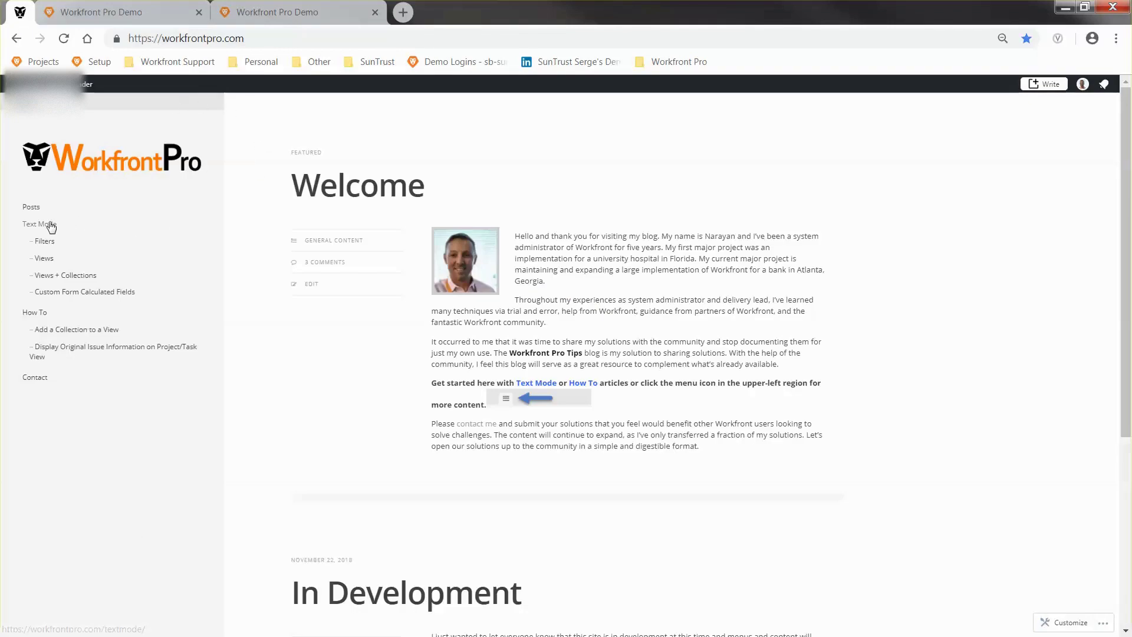
click(51, 262)
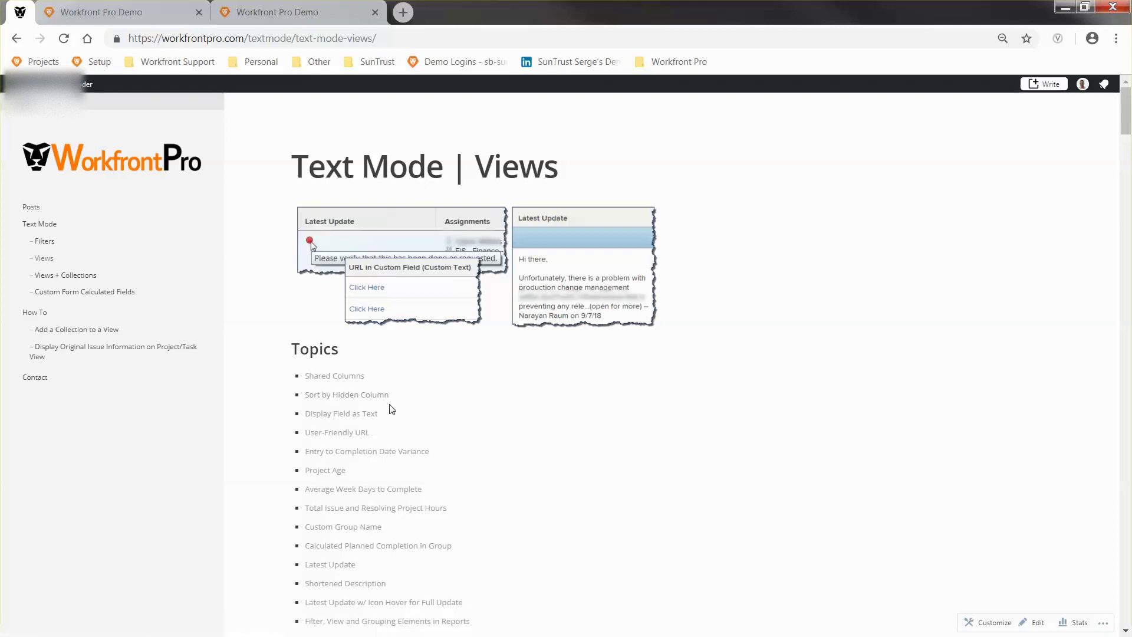
click(357, 377)
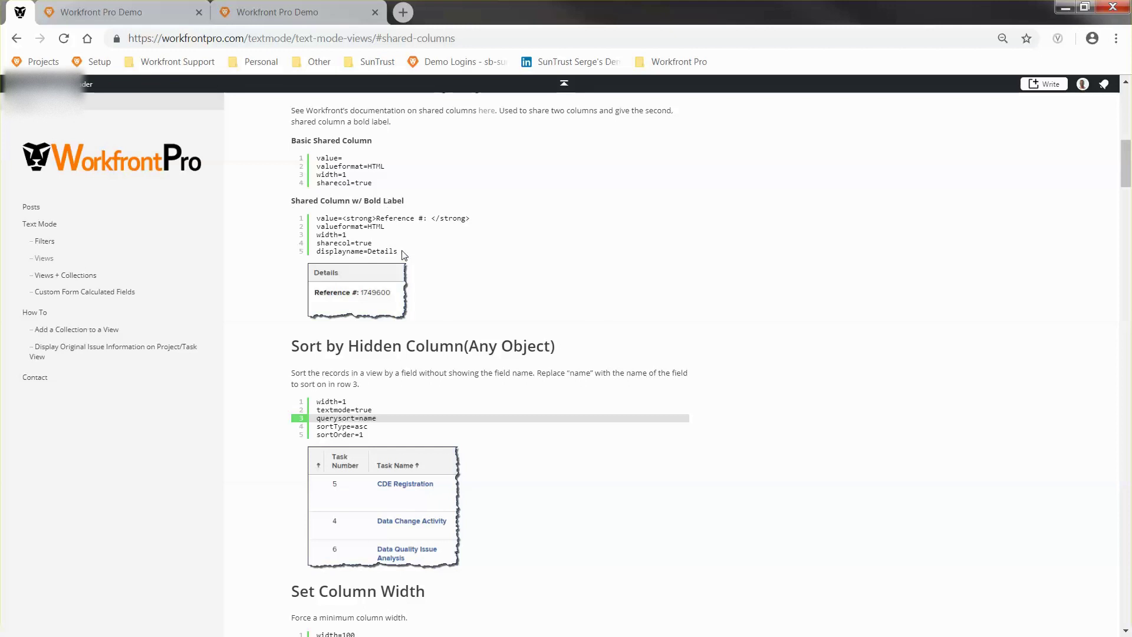
drag(403, 255, 319, 218)
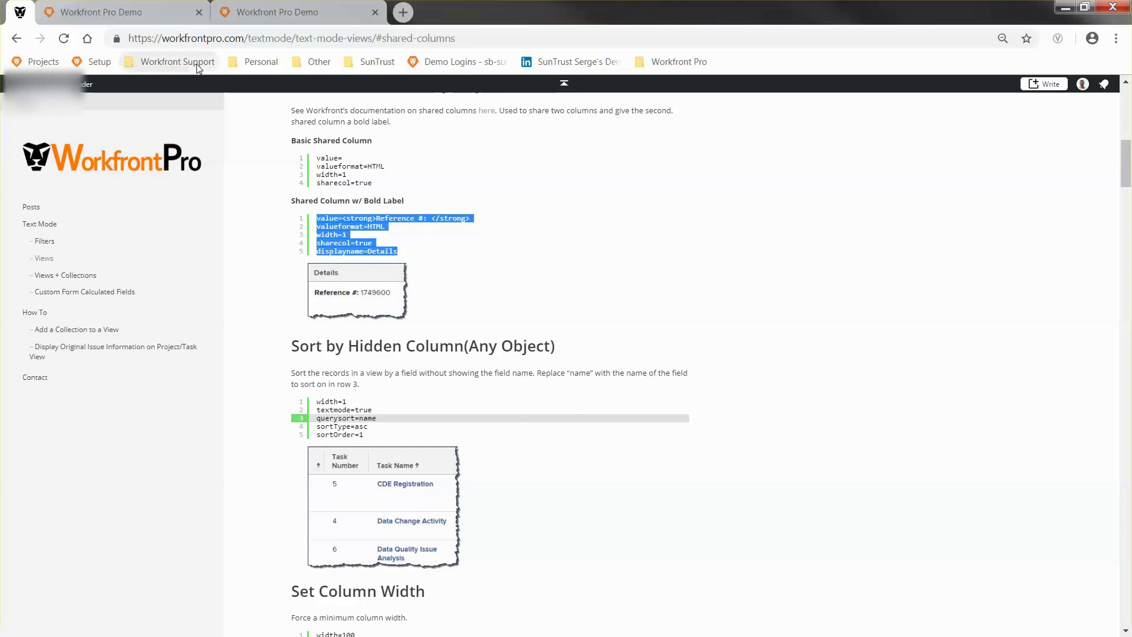
Add a new column to the report and place it first, directly before the DRL column.
click(142, 15)
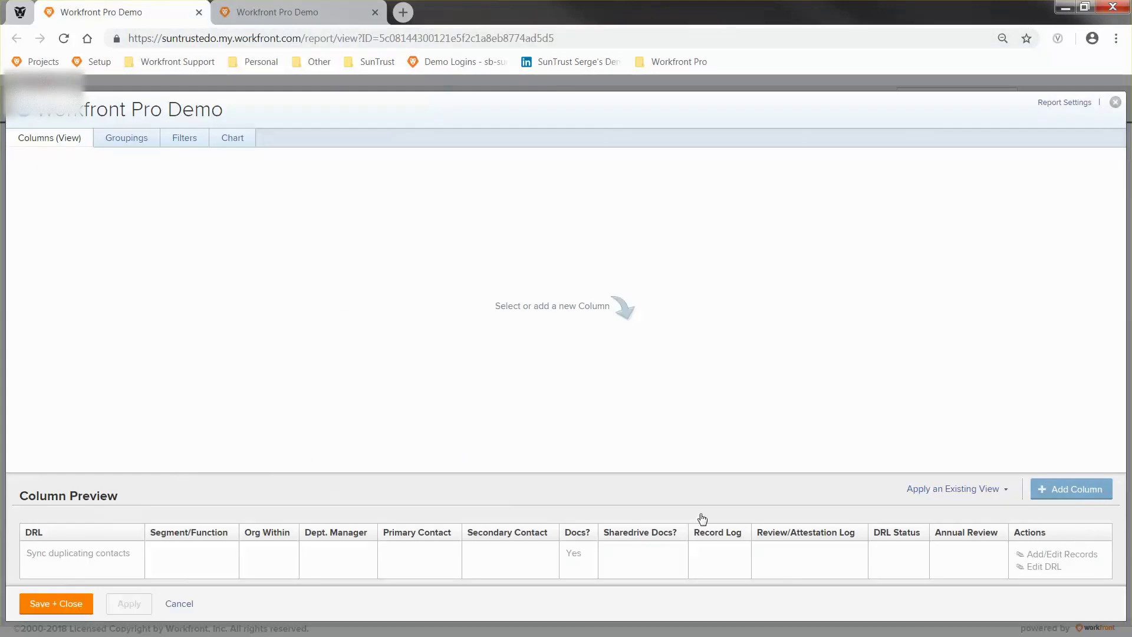
click(1053, 494)
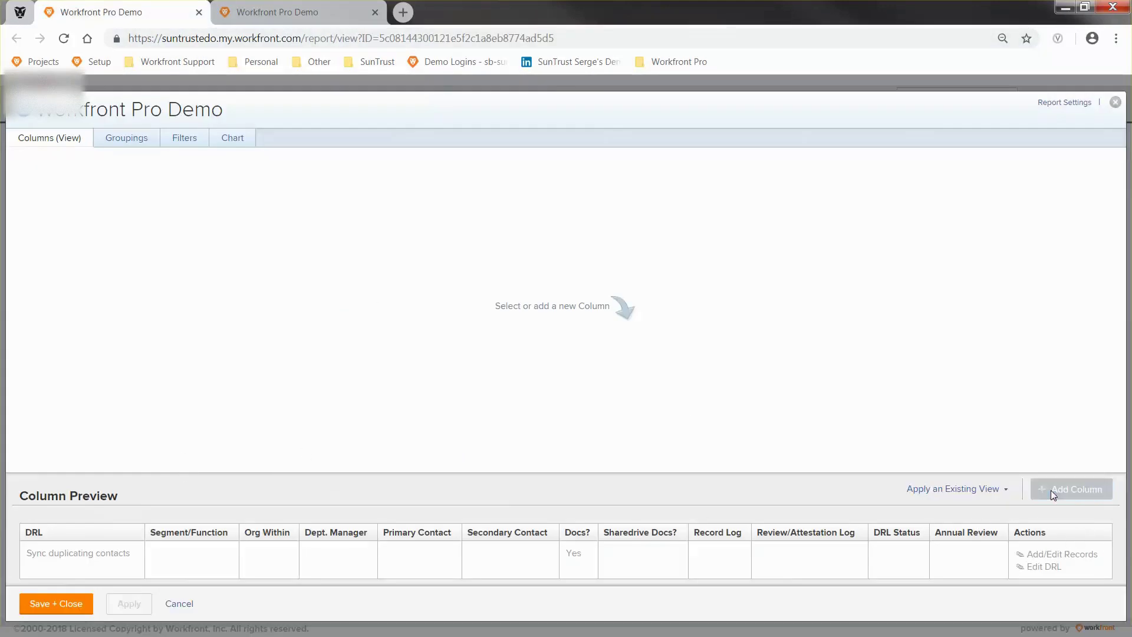
drag(1091, 538, 16, 513)
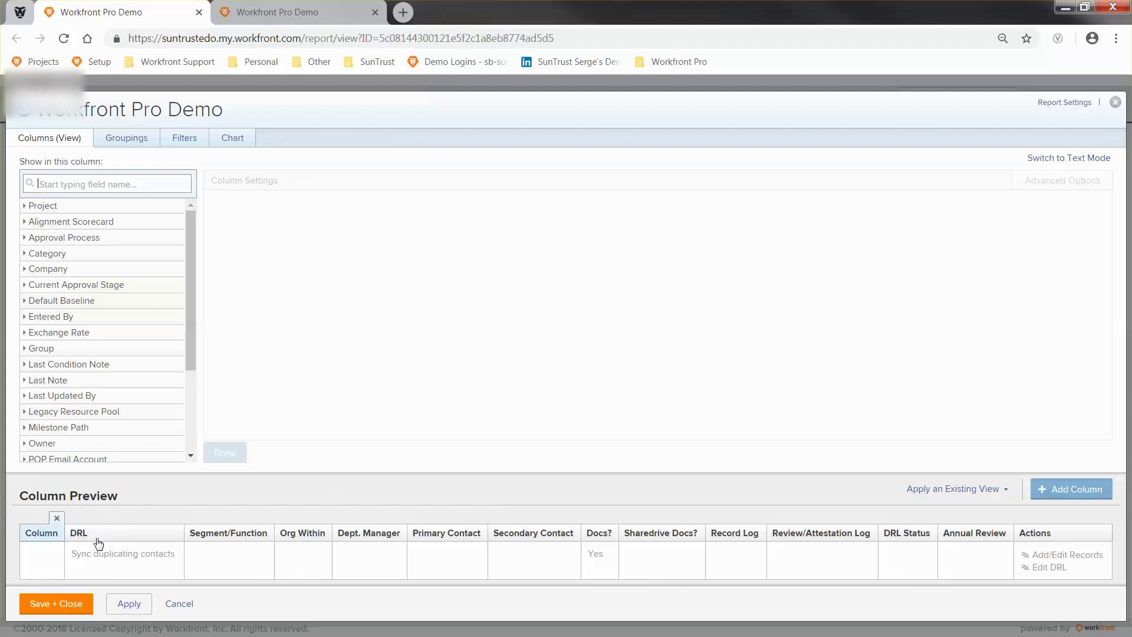
drag(46, 540, 462, 528)
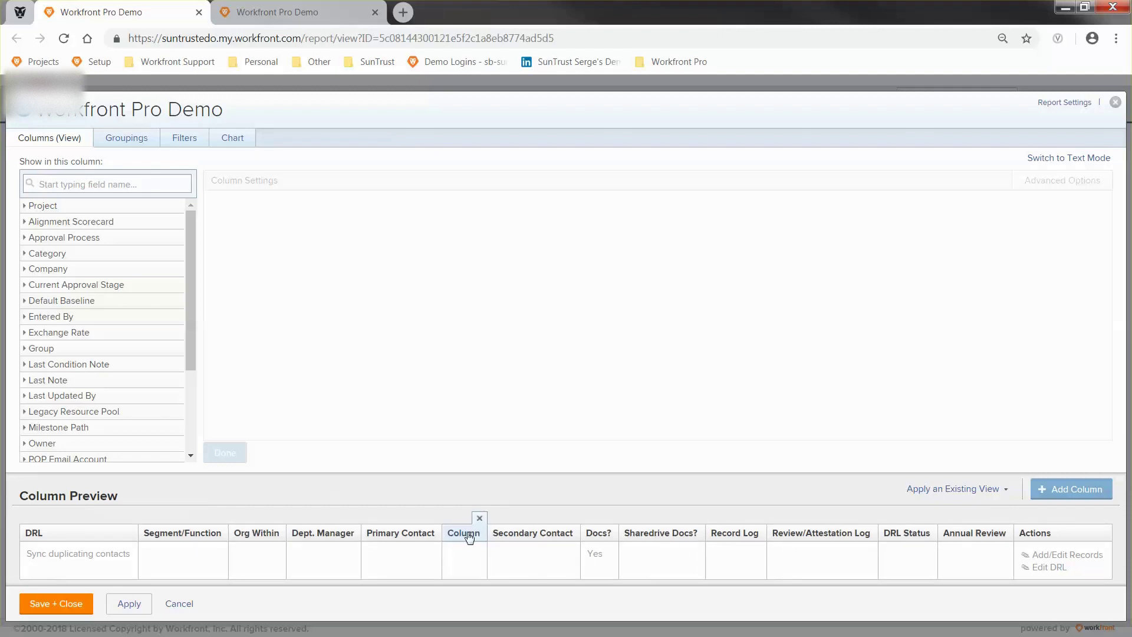
drag(468, 538, 13, 524)
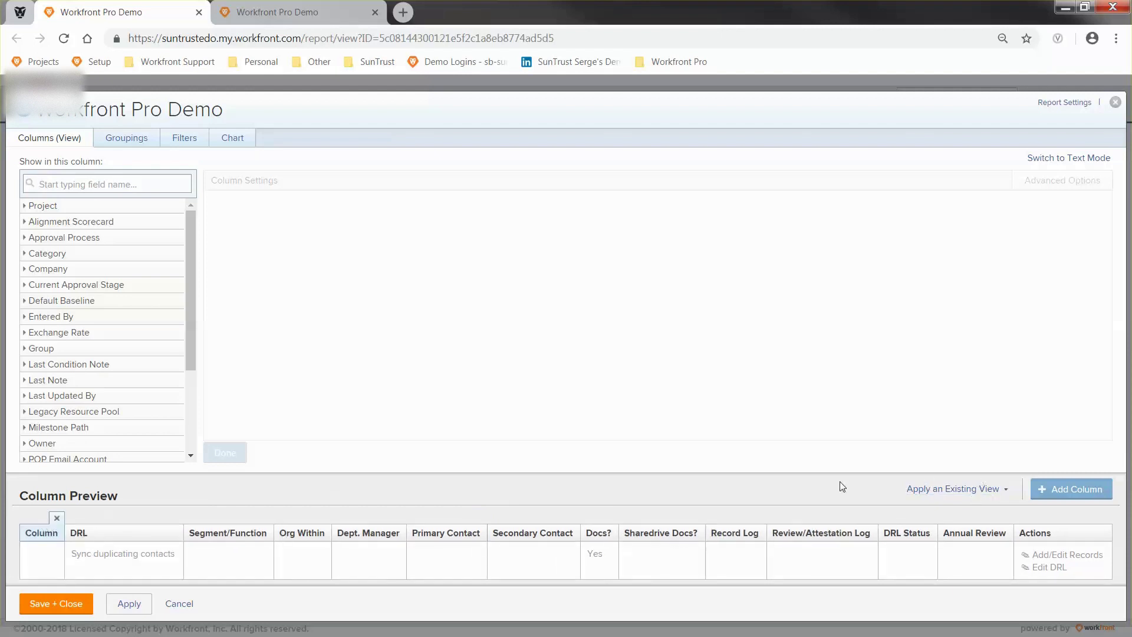
Switch the new column to text mode and replace its code with the copied bold-label shared column snippet.
click(1066, 160)
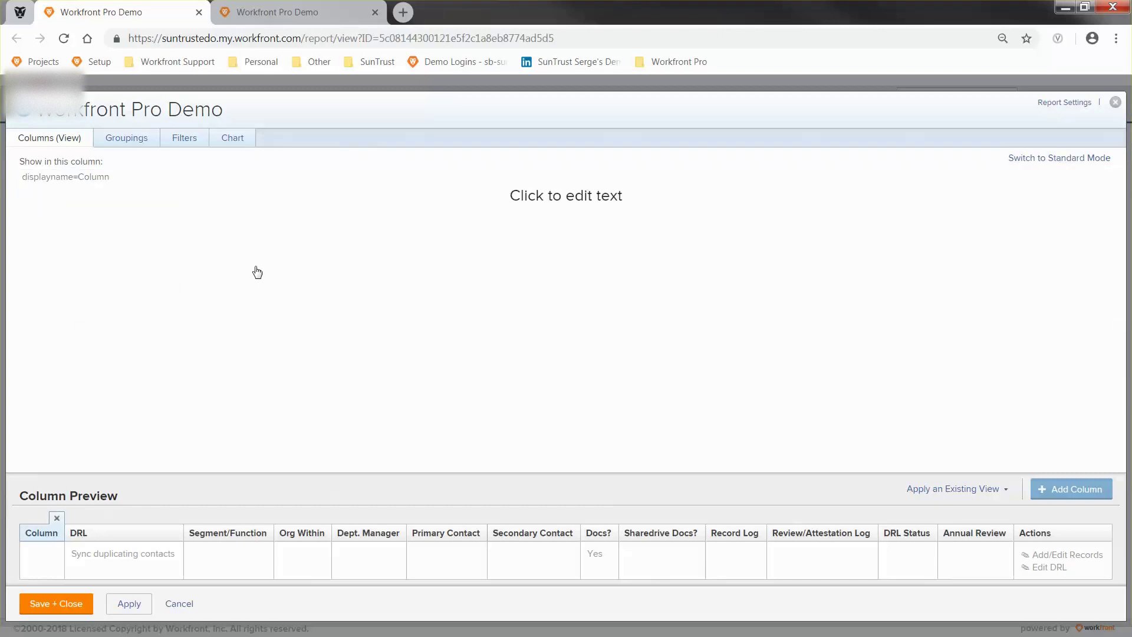
click(470, 263)
key(ctrl+a)
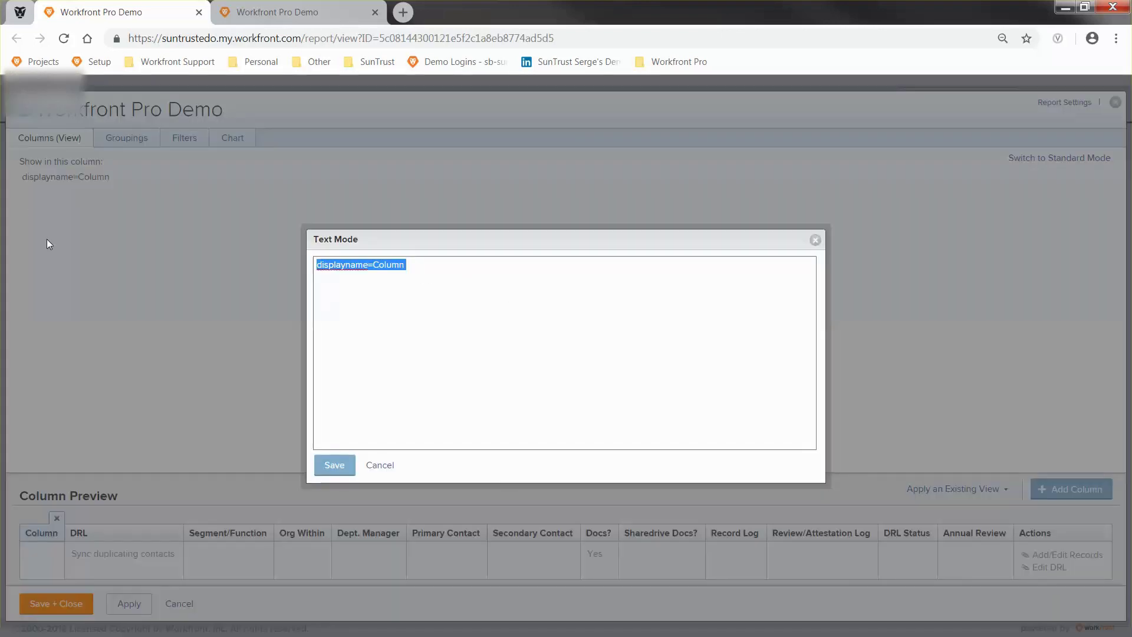
text(value=<strong>Reference #: </strong> valueformat=HTML width=1 sharecol=true displayname=Details)
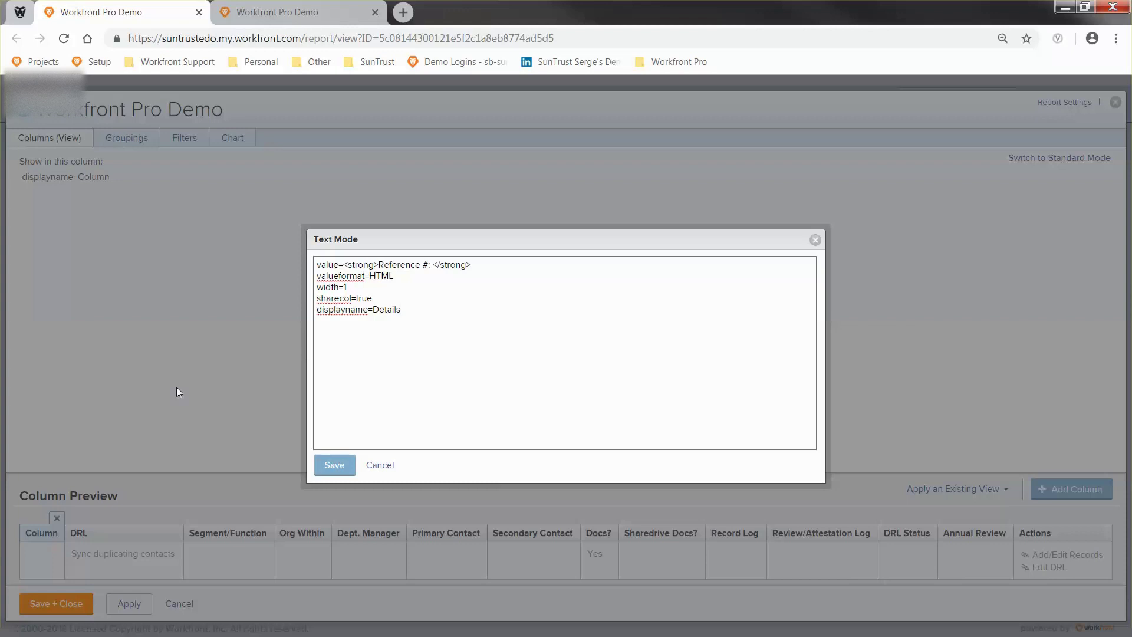
Set the snippet's bold label to DRL, displayname to DRL Information and width to 300, add usewidths=true, and save the code.
click(390, 397)
drag(430, 265, 381, 265)
text(DRL)
drag(374, 310, 402, 311)
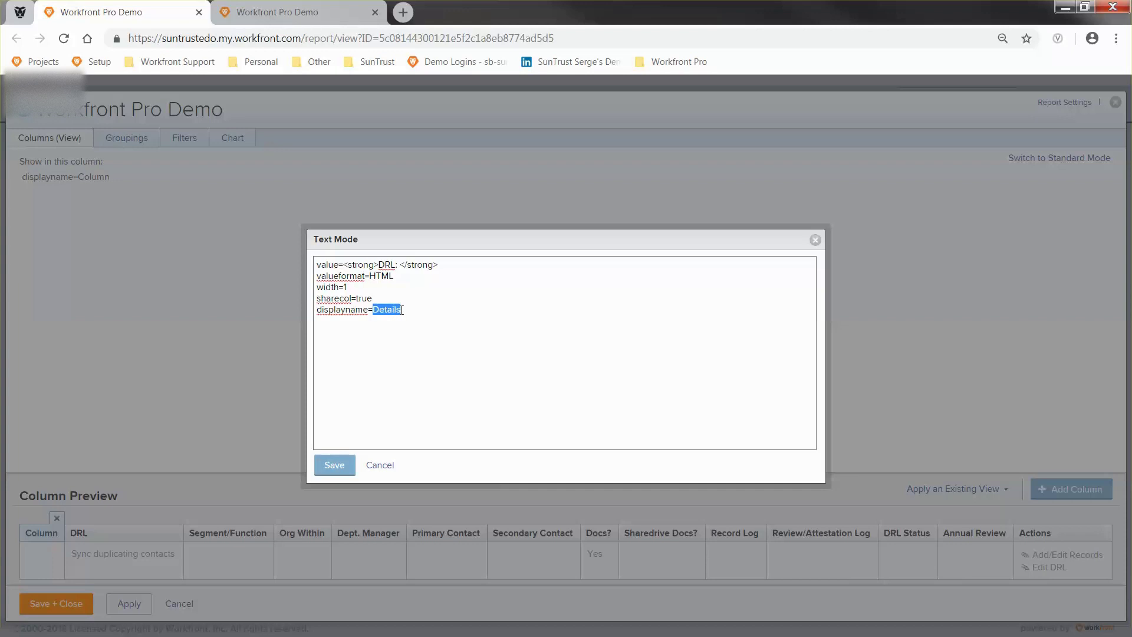
text(DRL Imnformation)
key(Return)
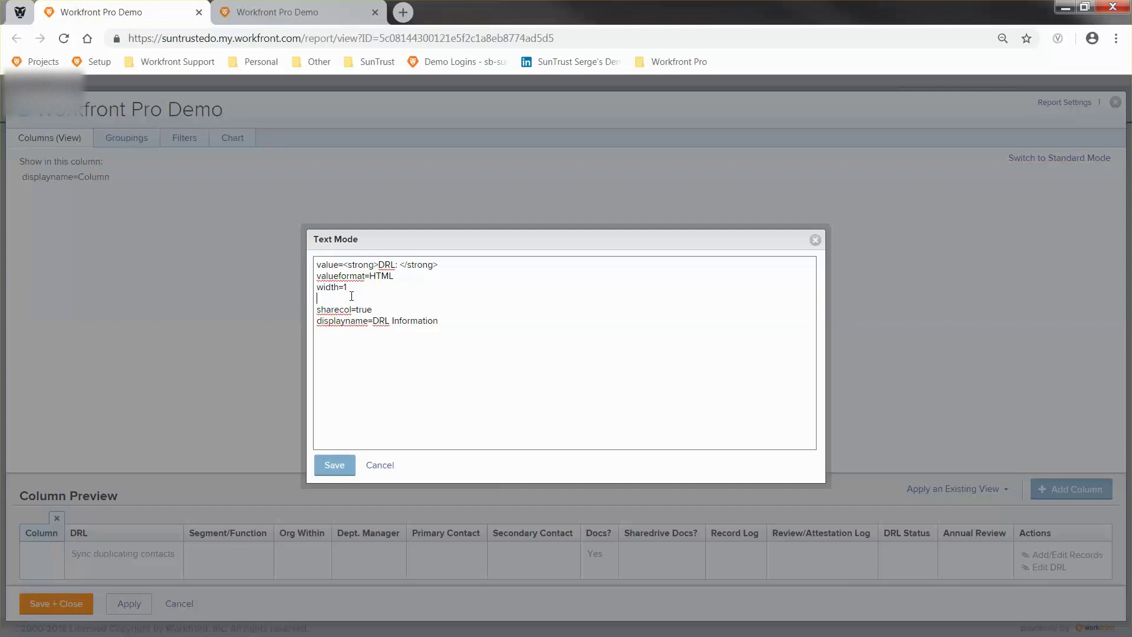
text(usewidths=true)
click(332, 470)
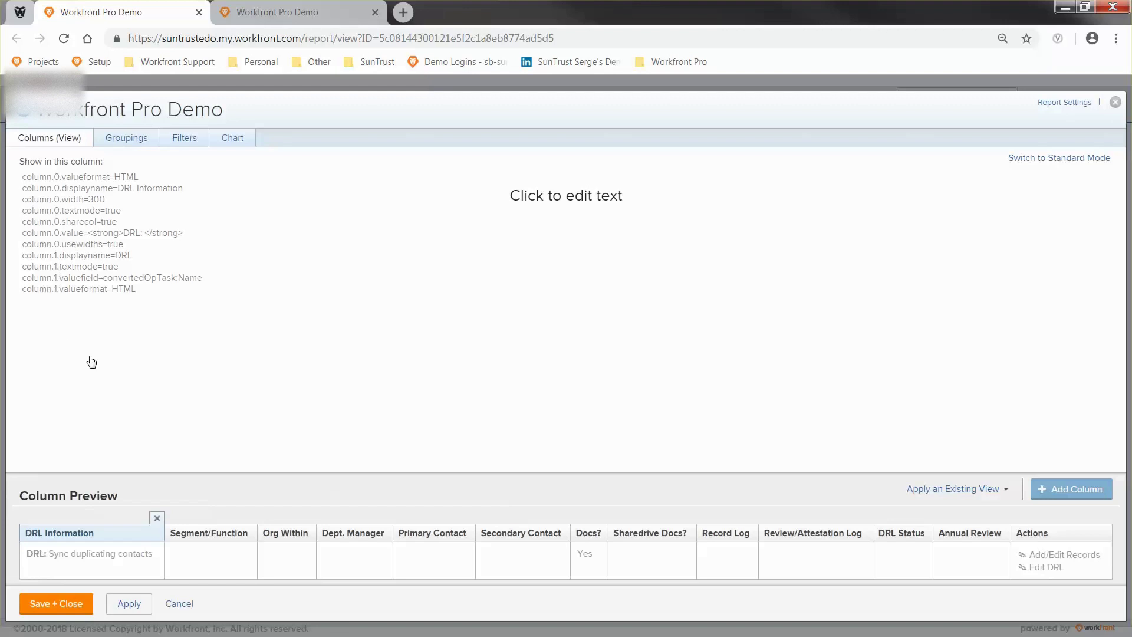
Apply the column changes and refresh the report in the second tab to check the combined DRL Information column.
click(129, 607)
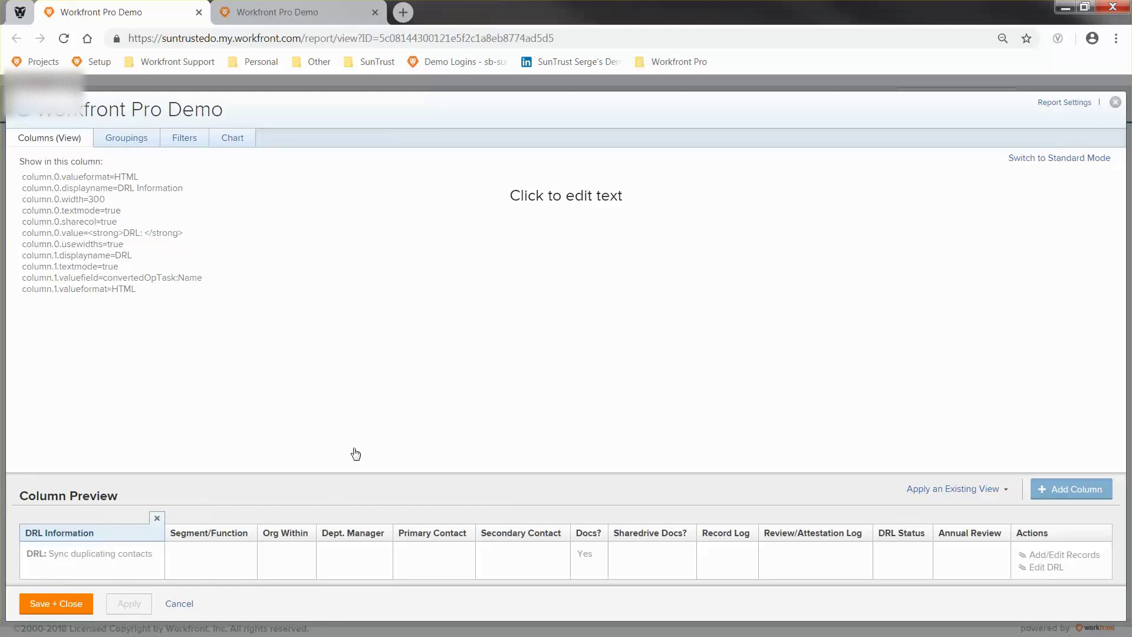
click(323, 18)
click(1109, 169)
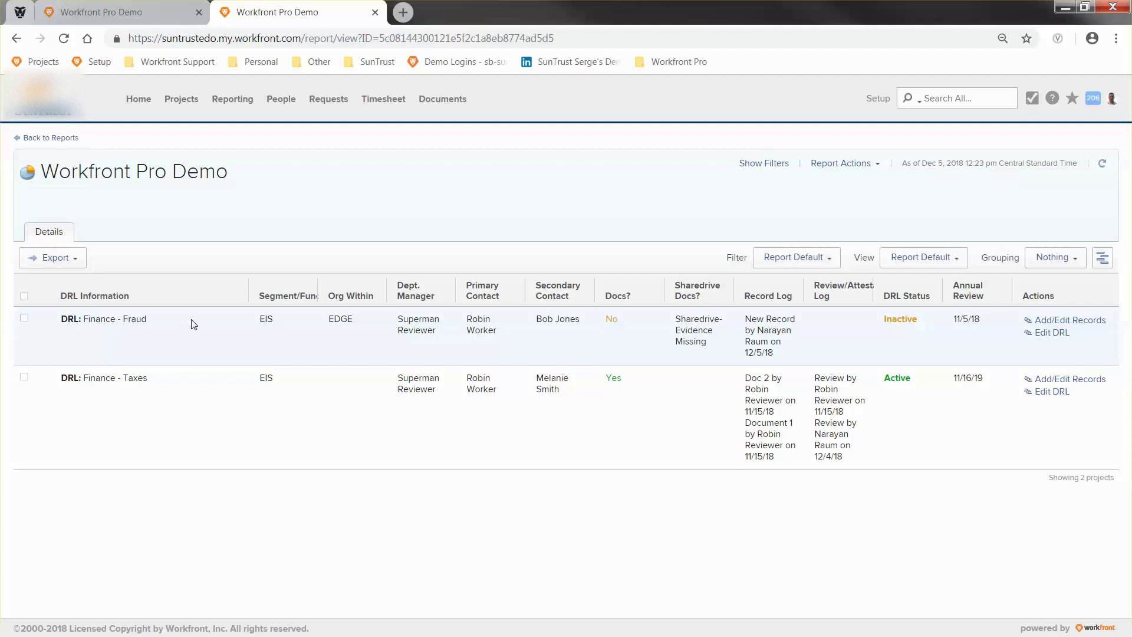
Copy the bold-label shared column snippet again from the WorkfrontPro page and return to the report editor.
click(147, 20)
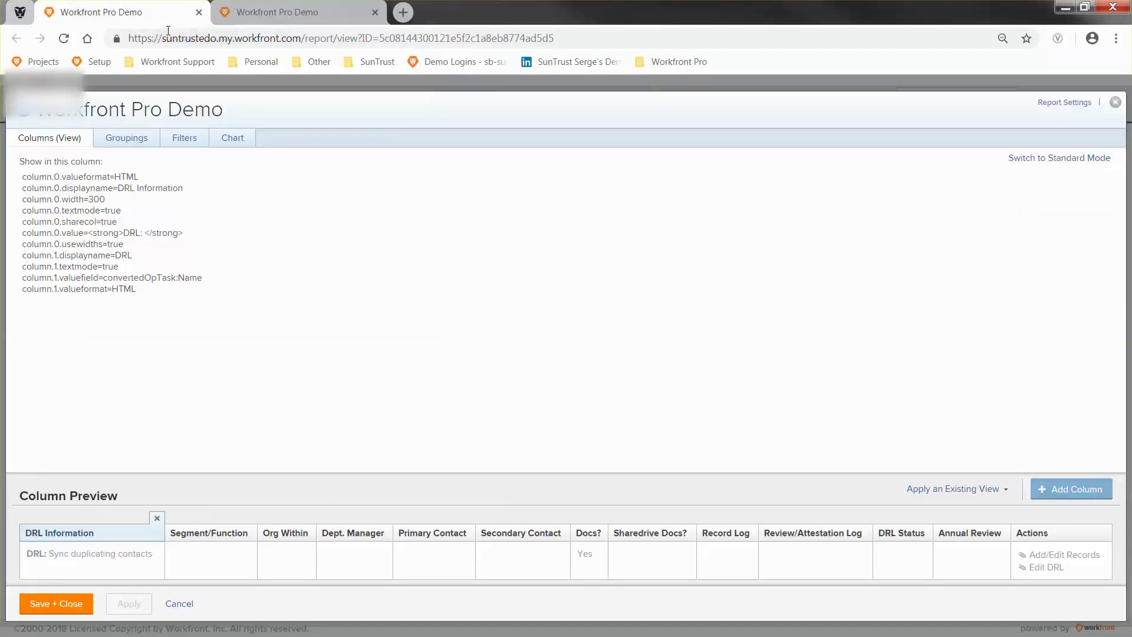
click(249, 373)
click(22, 13)
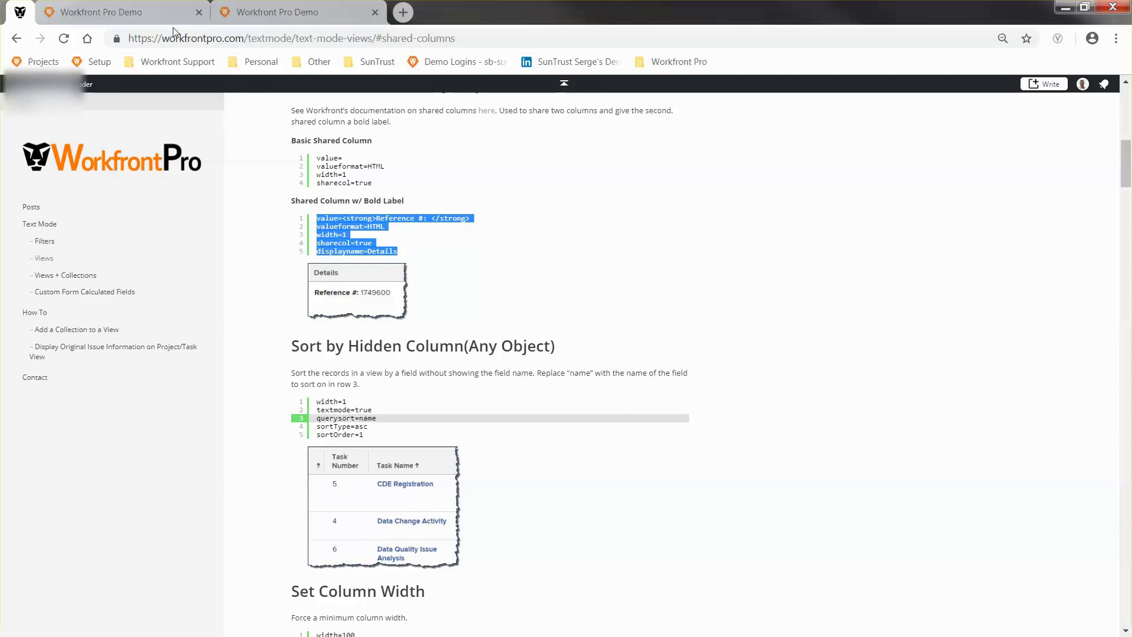
key(ctrl+Tab)
Add a column between DRL Information and Segment/Function and replace its text mode code with the copied snippet.
click(1081, 494)
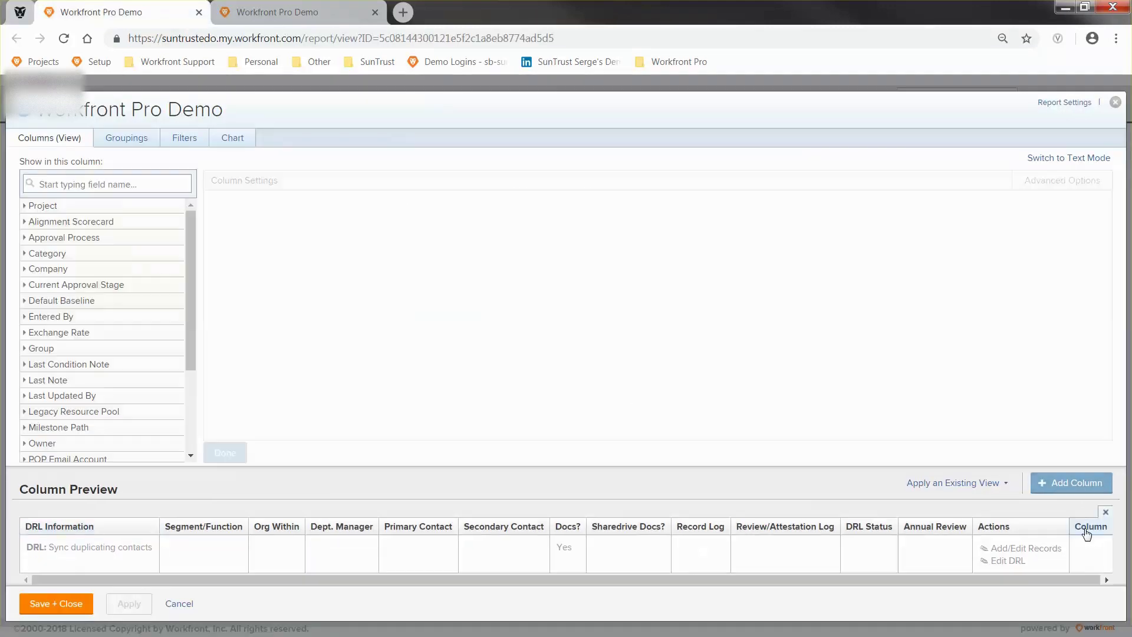
drag(1088, 530, 149, 507)
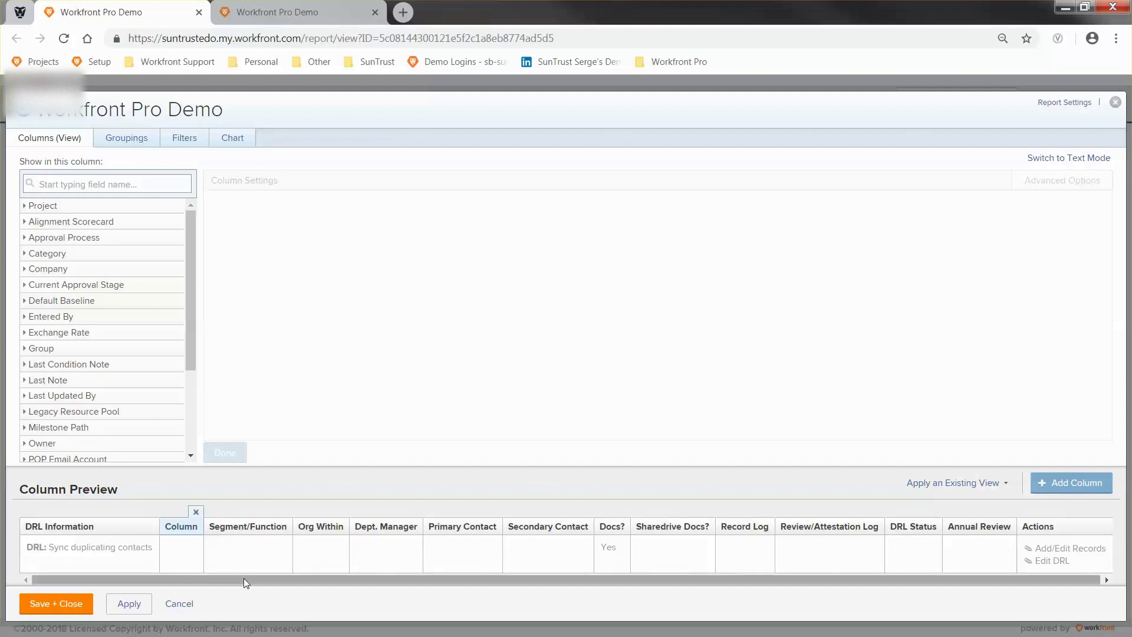
click(1055, 158)
click(479, 352)
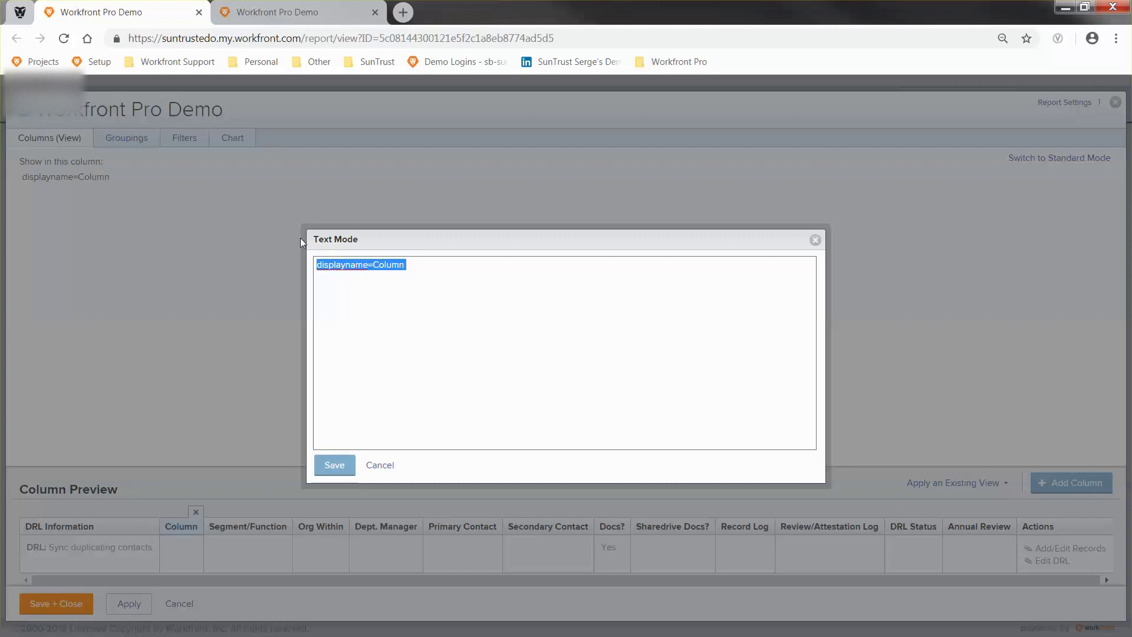
text(value=<strong>Reference #: </strong> valueformat=HTML width=1 sharecol=true displayname=Details)
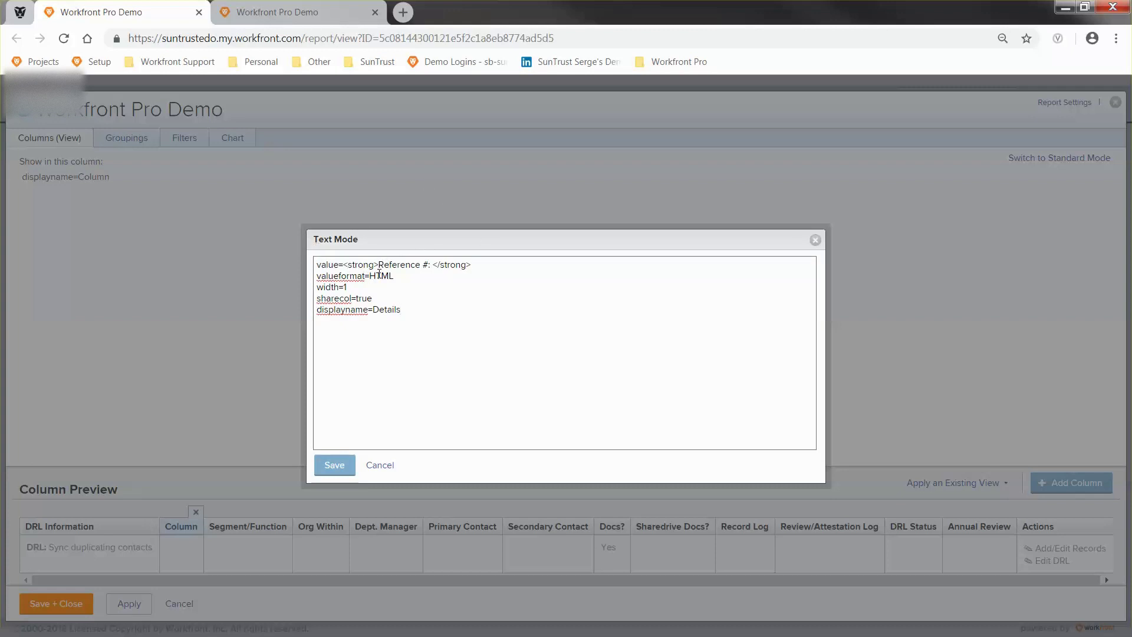
Insert a <br> tag before the snippet's bold label and change the label text to Segment/Function.
text(<br)
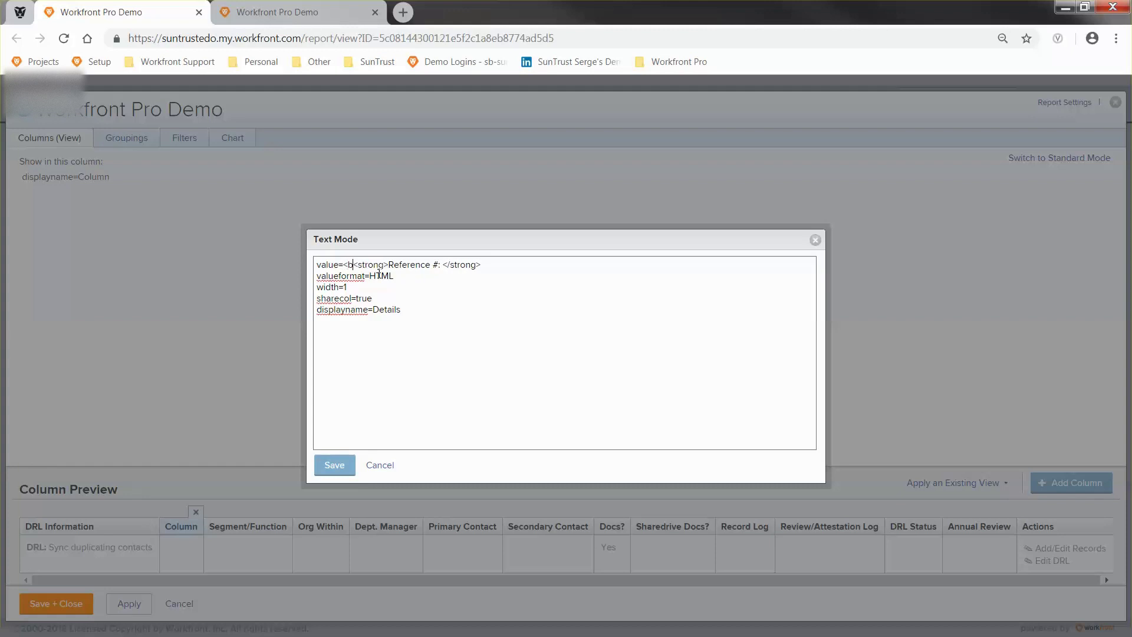
text(>)
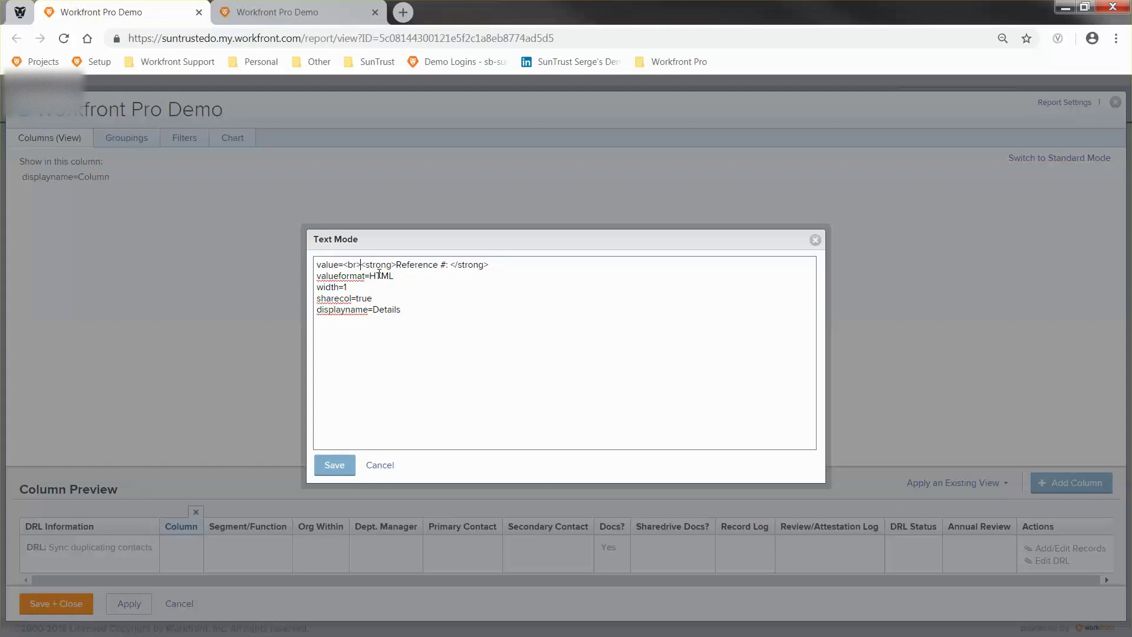
key(shift+Left)
key(shift+Left)
drag(396, 266, 446, 265)
text(Segment/Function)
Remove the displayname and width lines from the new column's snippet.
drag(411, 309, 276, 306)
key(BackSpace)
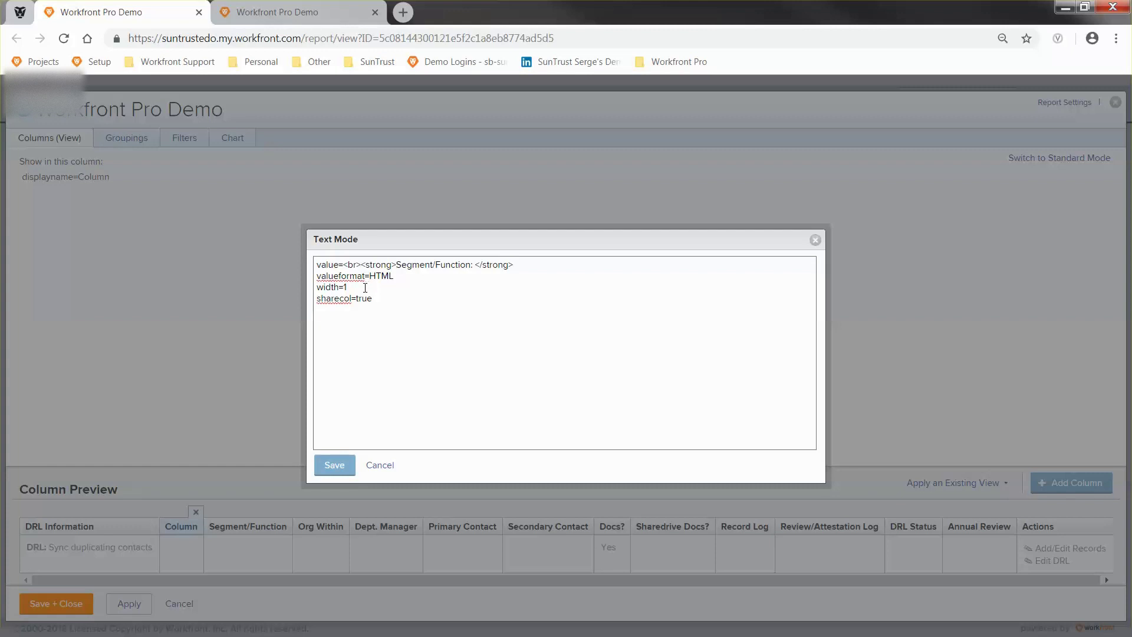
drag(364, 288, 313, 295)
key(Delete)
key(Delete)
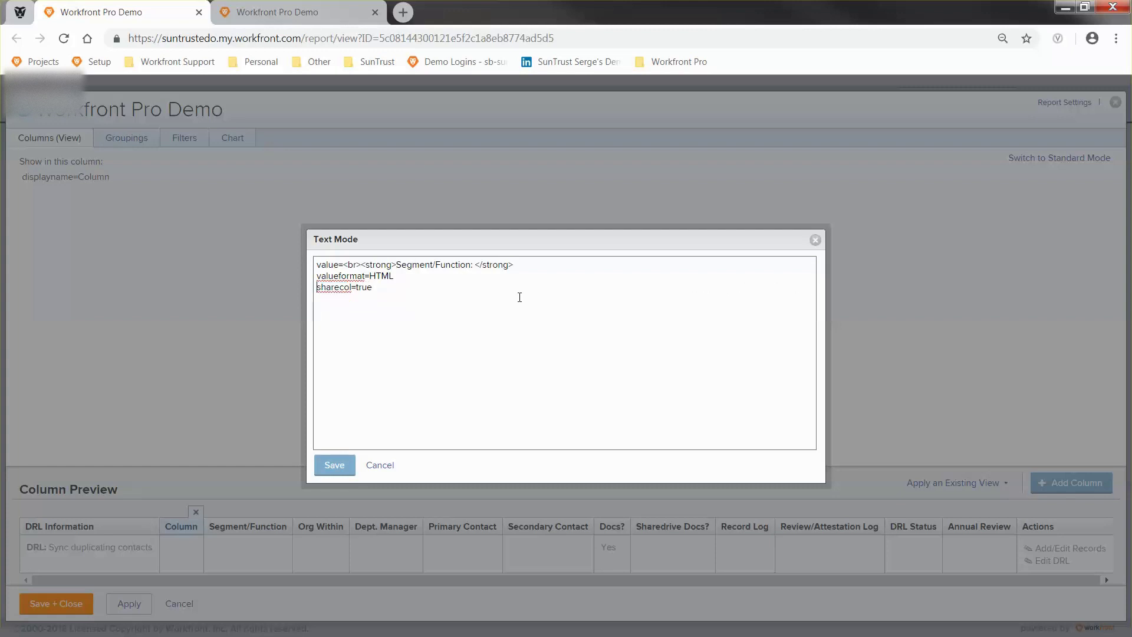
Copy the whole trimmed Segment/Function label snippet for reuse and save the column's text mode code.
click(351, 288)
drag(375, 290, 310, 265)
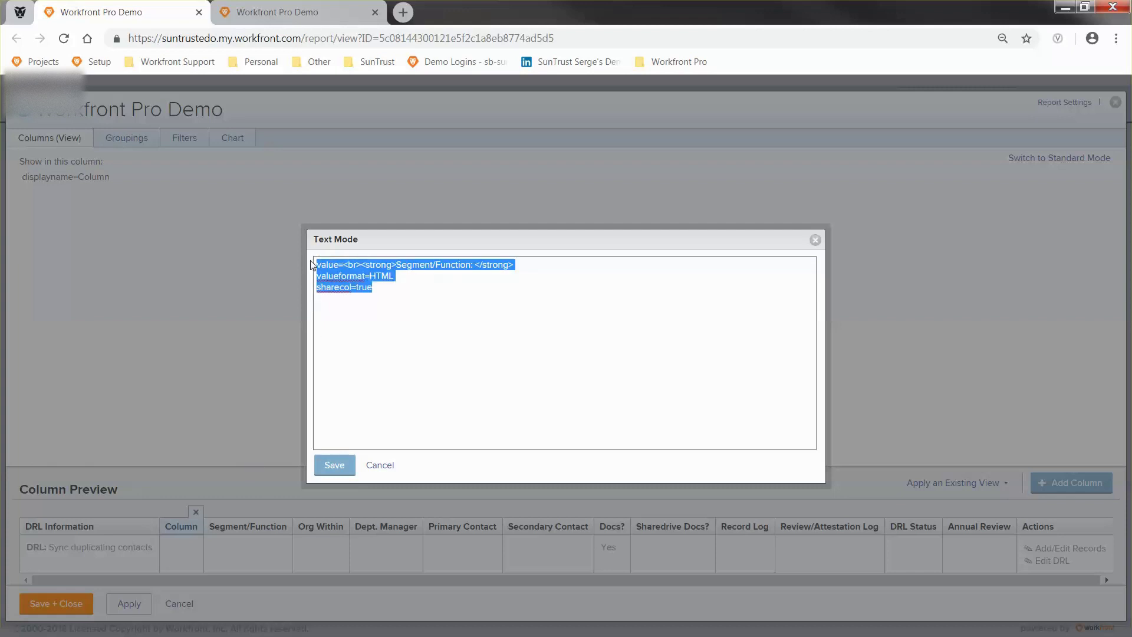
right_click(348, 278)
click(354, 308)
click(331, 466)
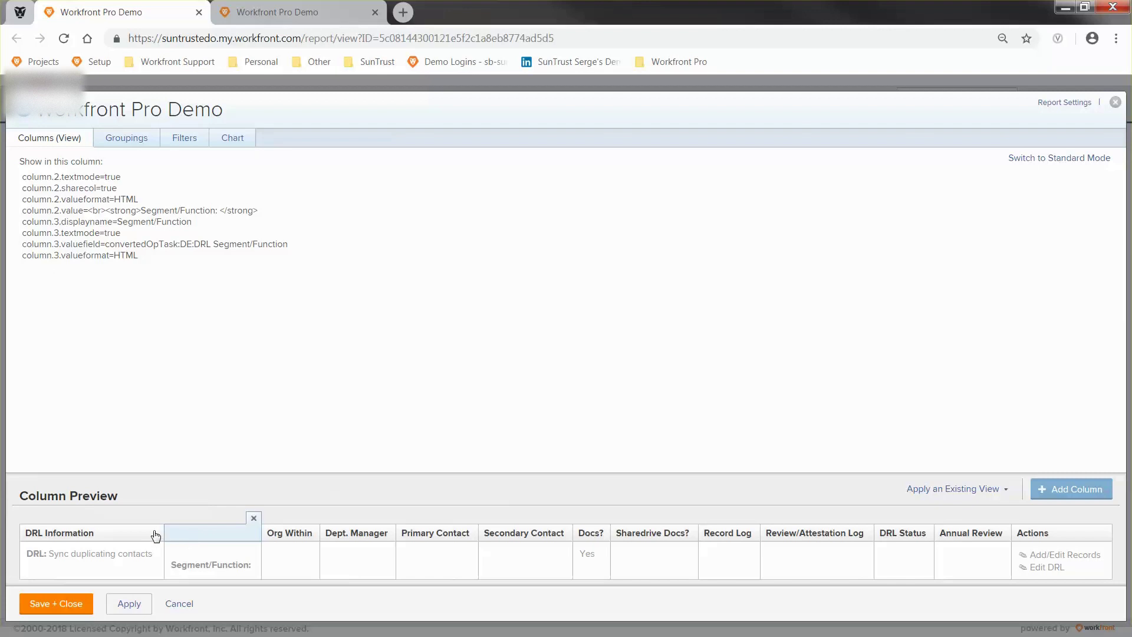
Add the line column.1.sharecol=true to the DRL Information column's text mode code and save it.
click(118, 538)
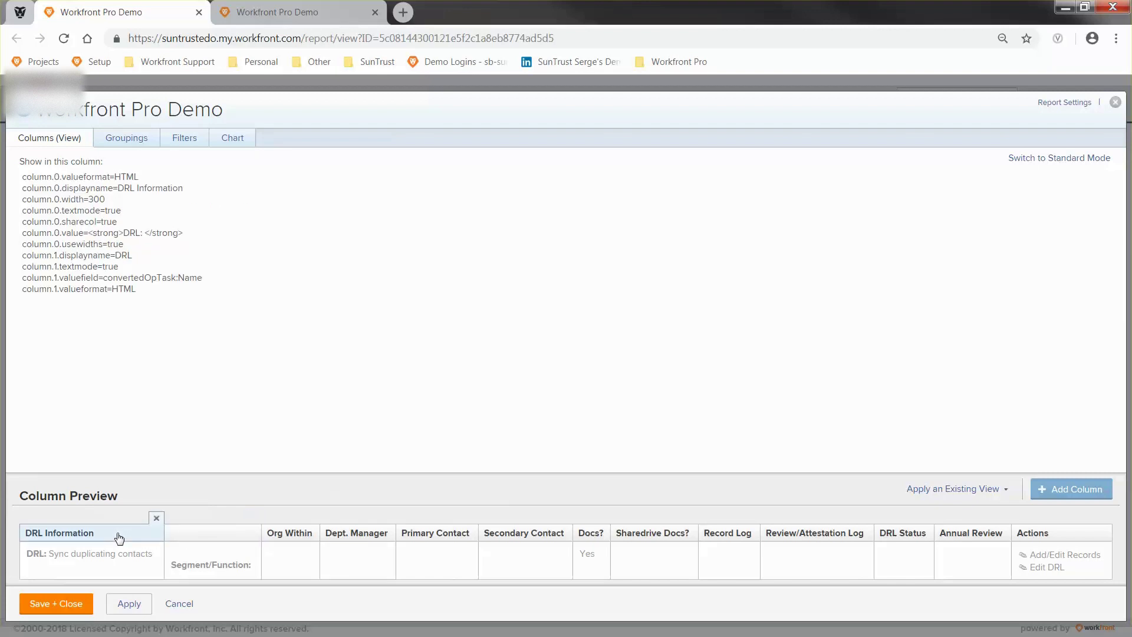
click(186, 536)
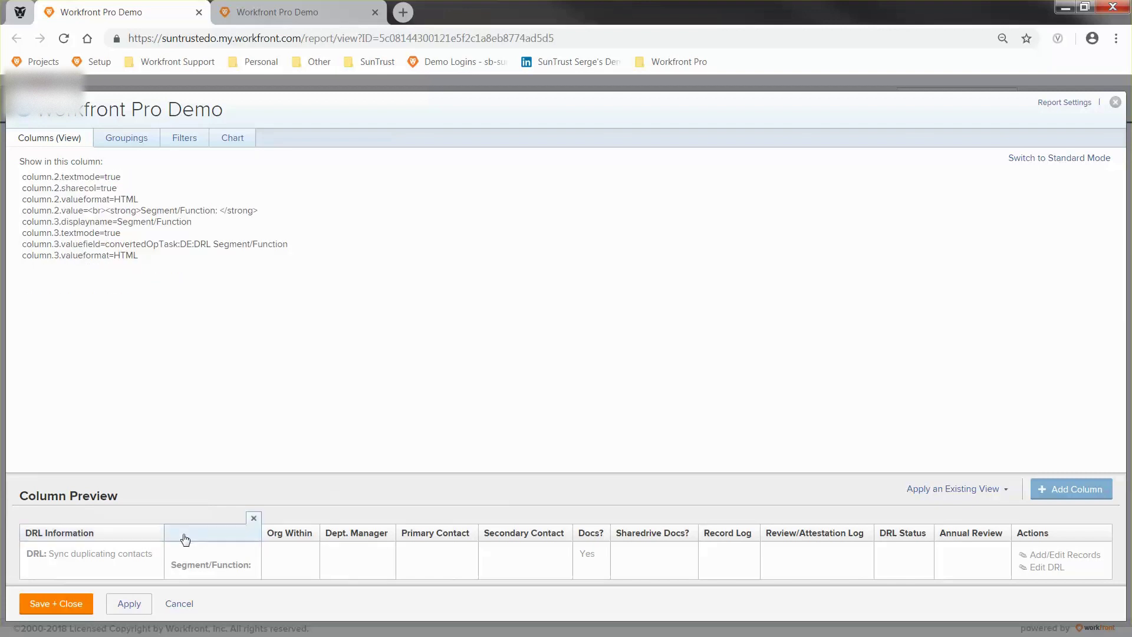
click(141, 538)
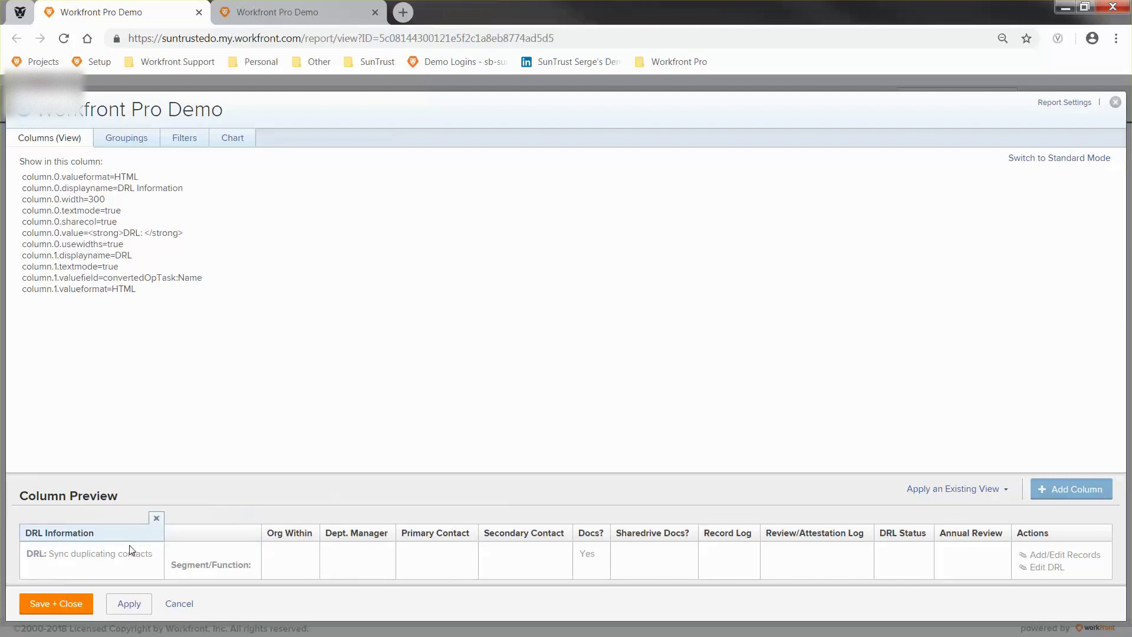
click(265, 299)
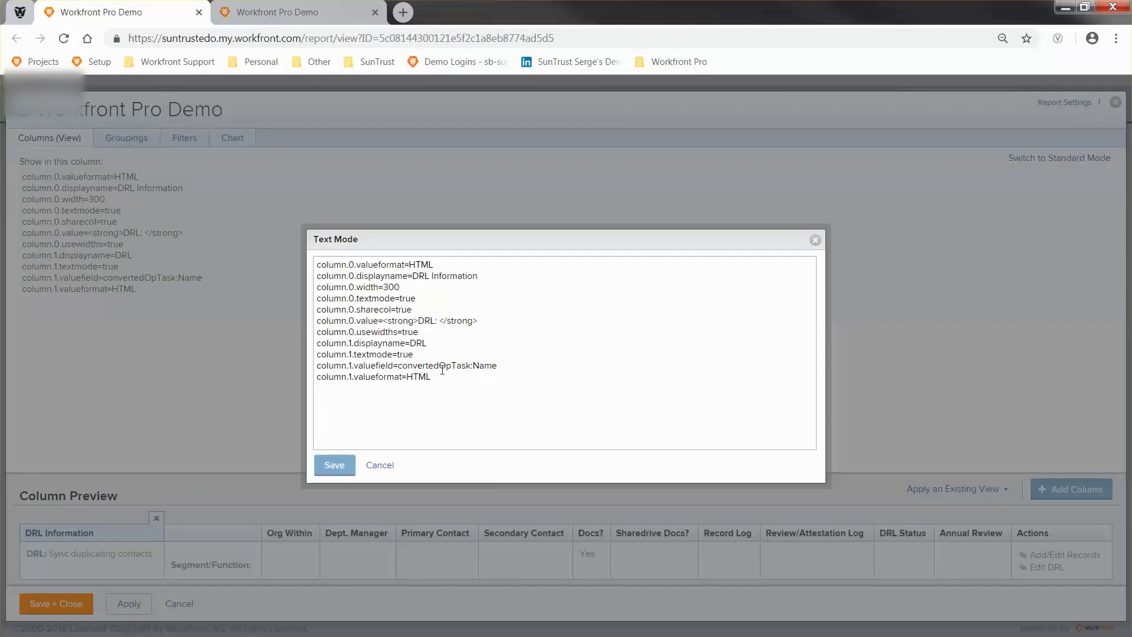
click(410, 393)
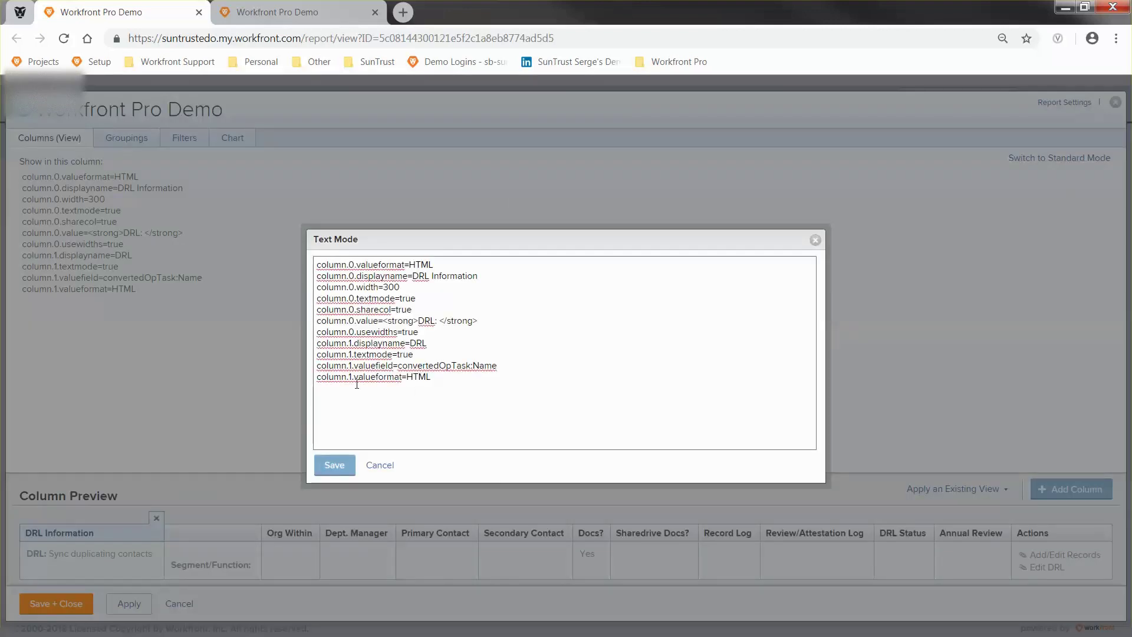
drag(357, 380, 309, 383)
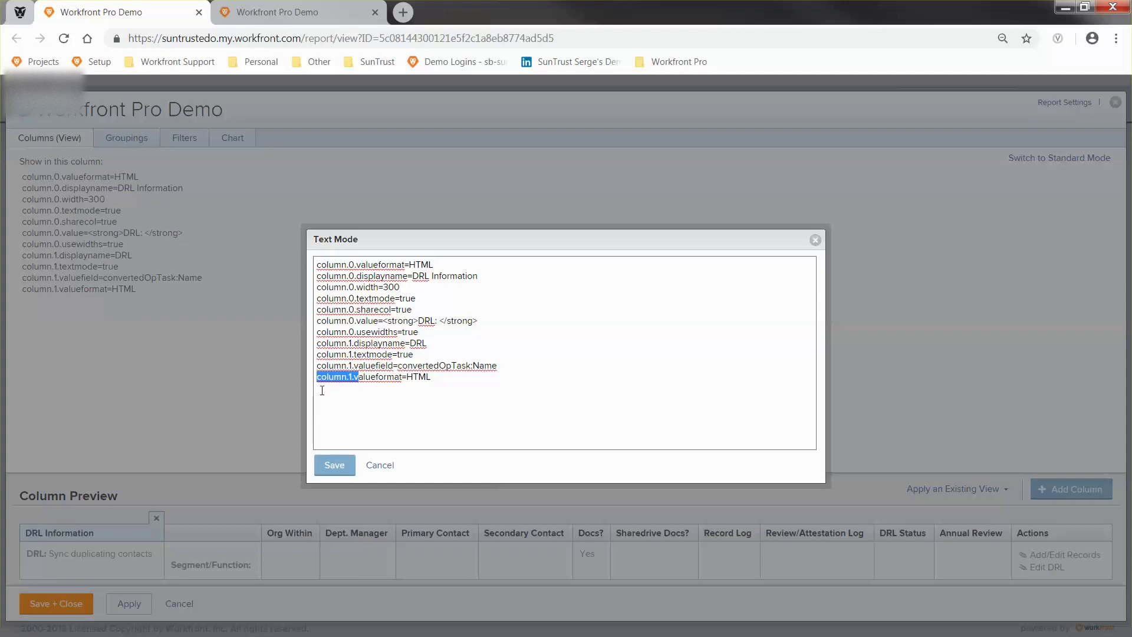
click(383, 394)
text(column.1.sharecol=true)
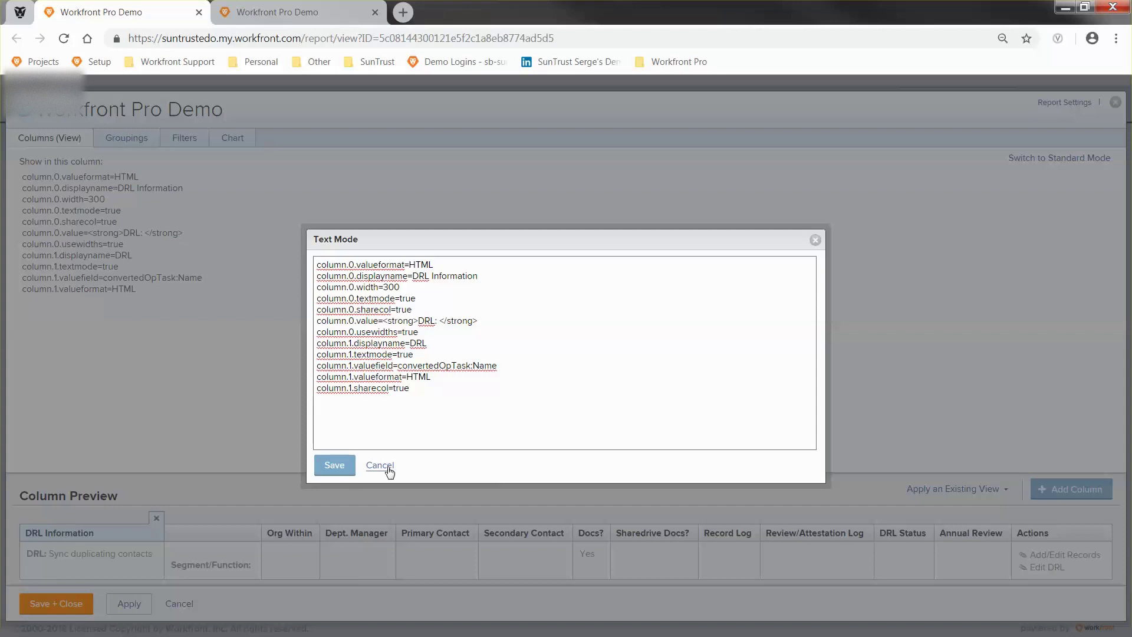
click(342, 471)
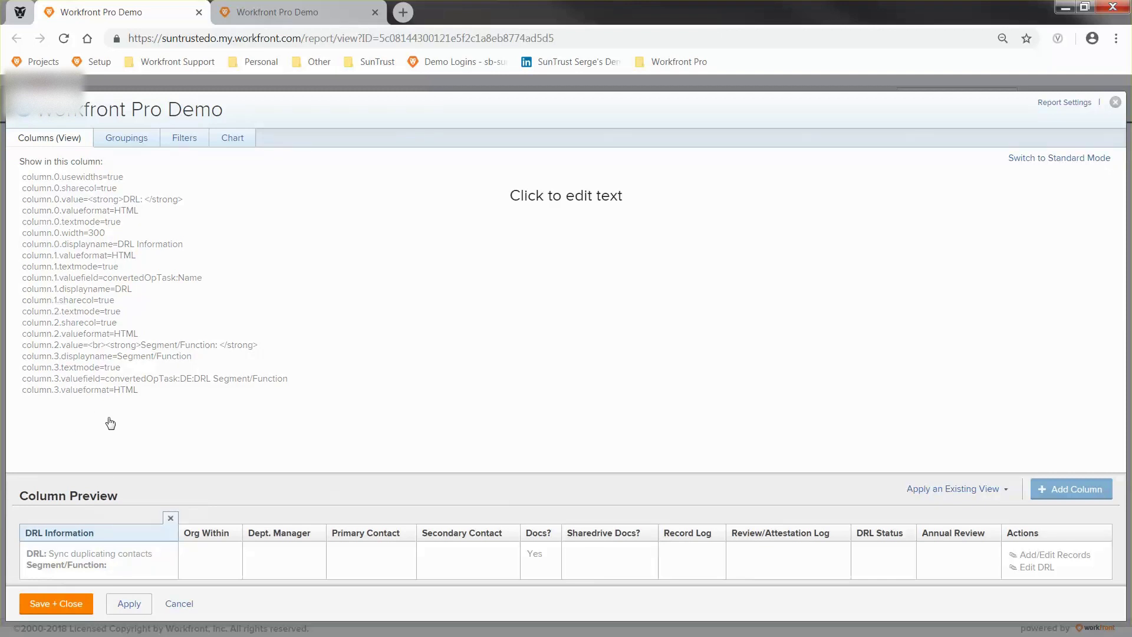
Apply the column changes, check the combined DRL Information column in the second tab's report, and return to the report editor.
click(97, 530)
click(123, 605)
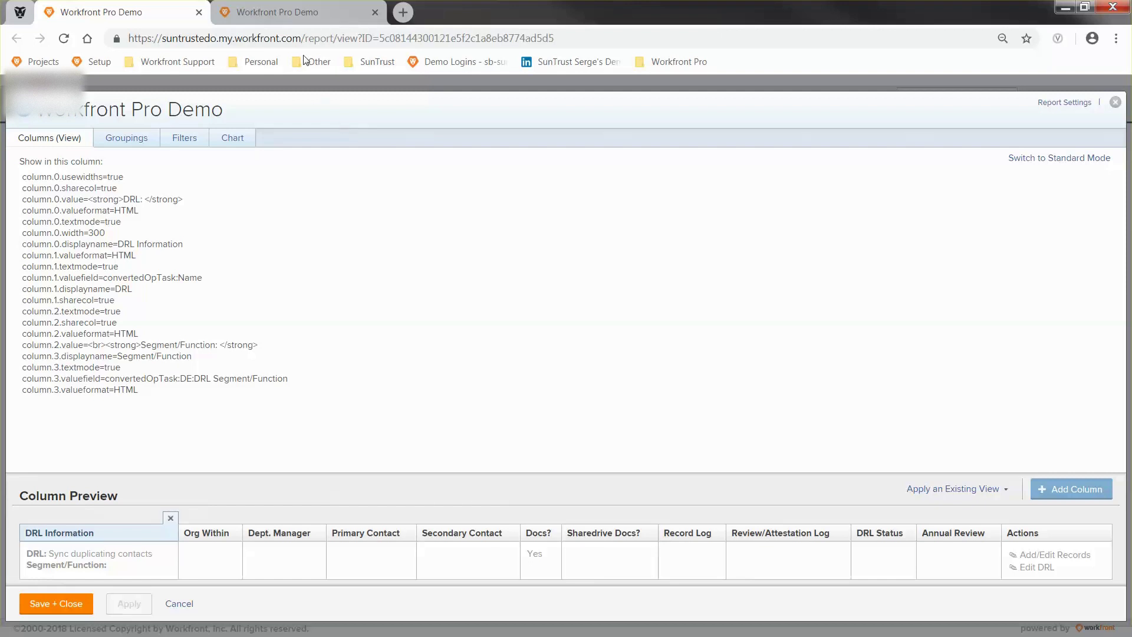
click(304, 17)
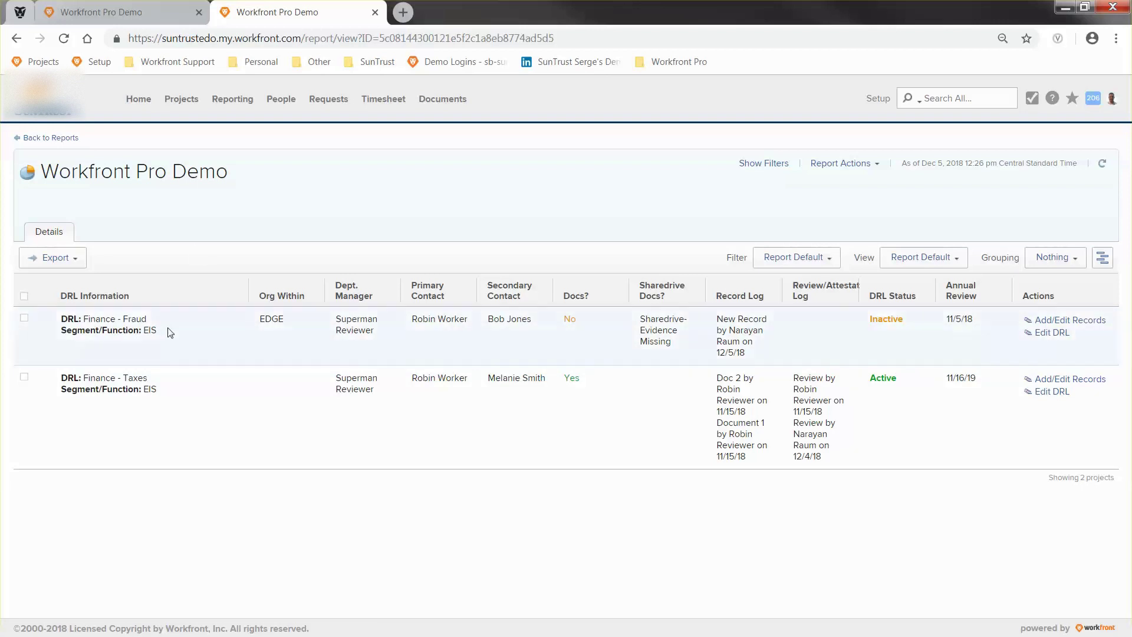
click(115, 18)
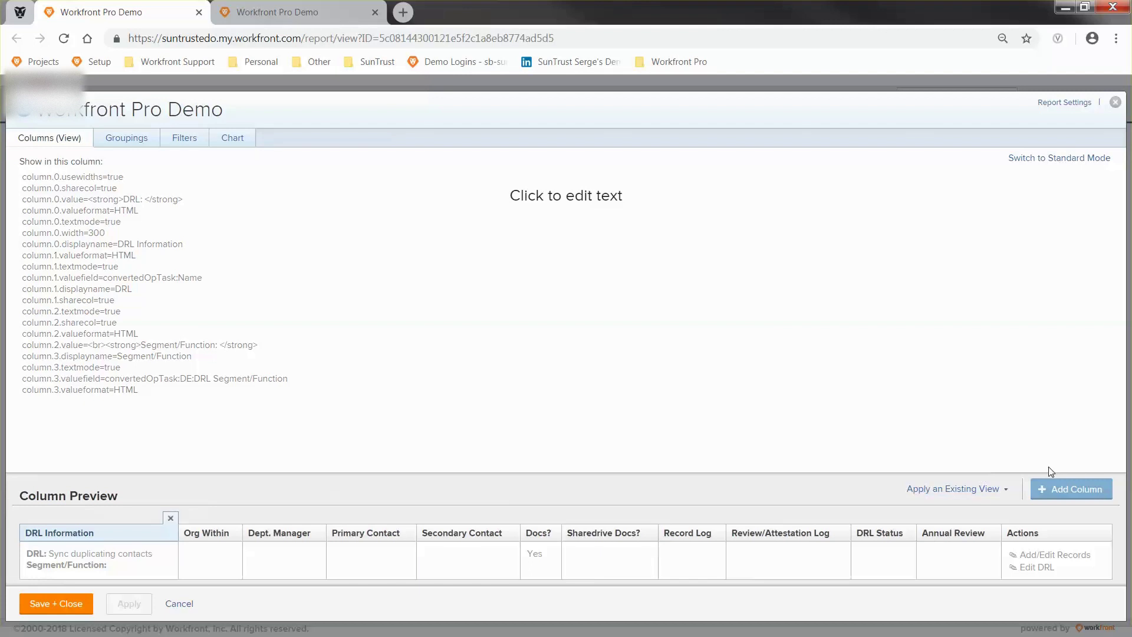
Add a column between DRL Information and Org Within and replace its text mode code with the copied label snippet.
click(1057, 490)
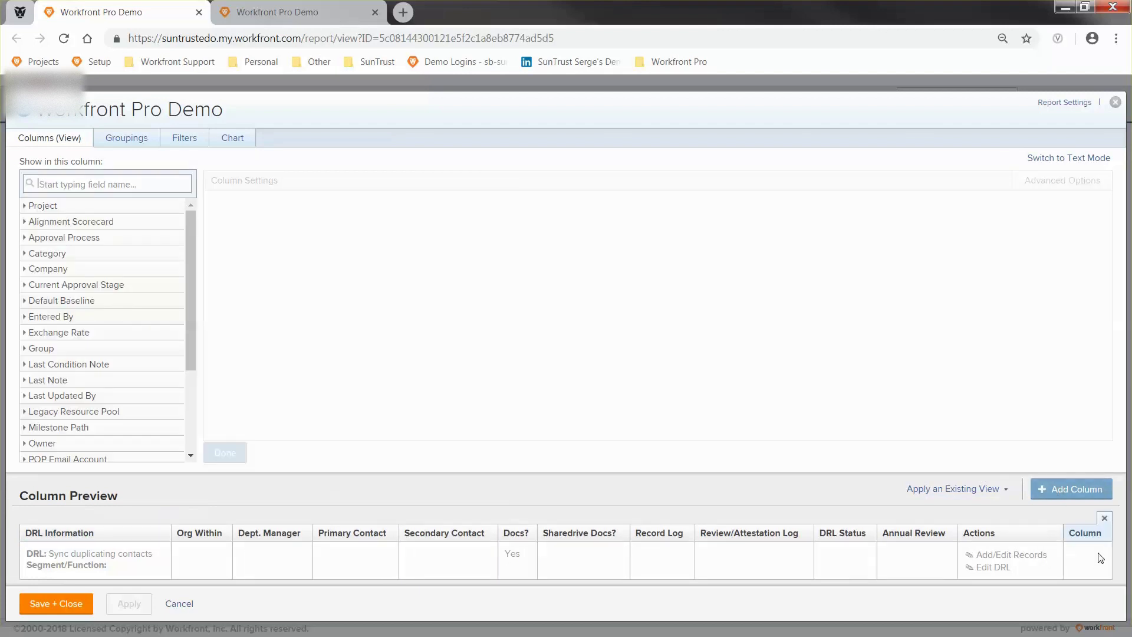
drag(1091, 536, 191, 533)
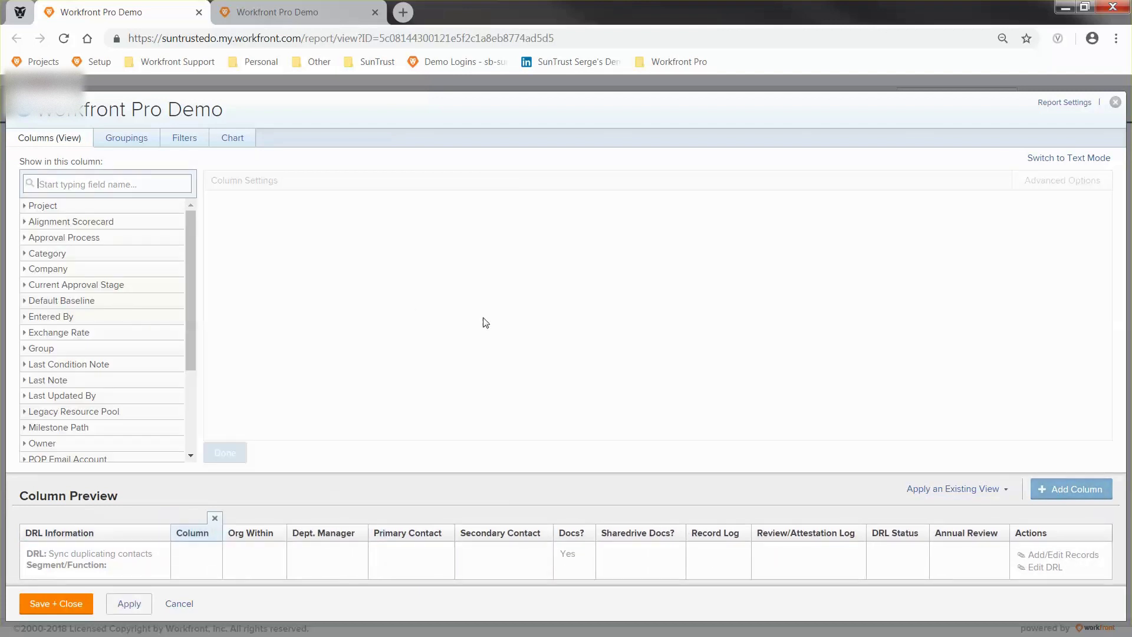
click(1080, 165)
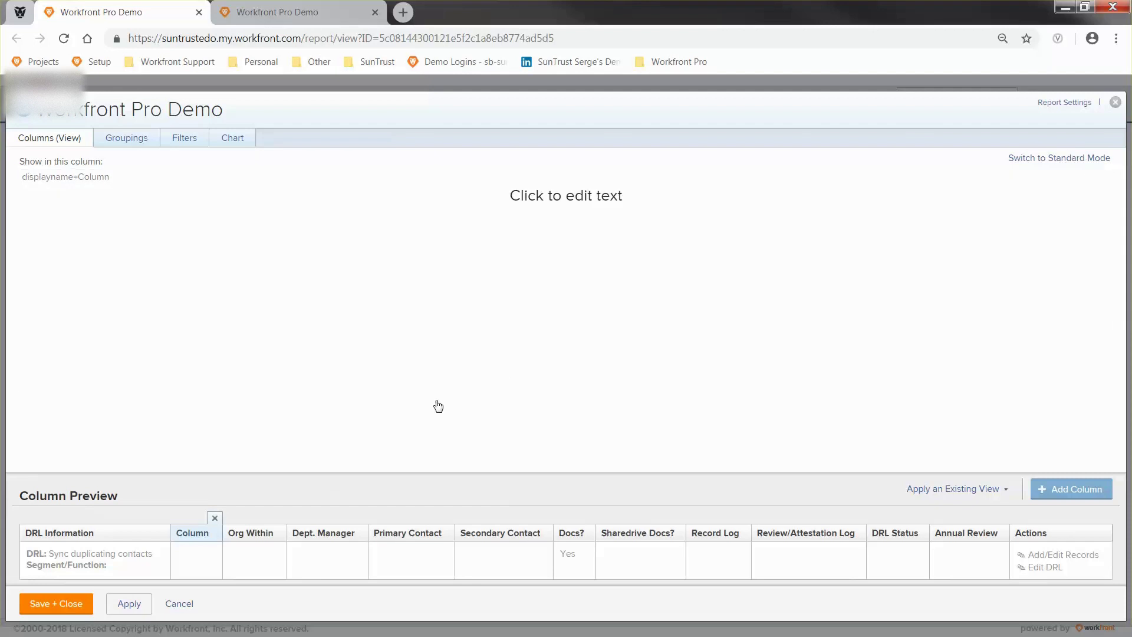
click(412, 367)
drag(415, 366, 155, 182)
key(ctrl+v)
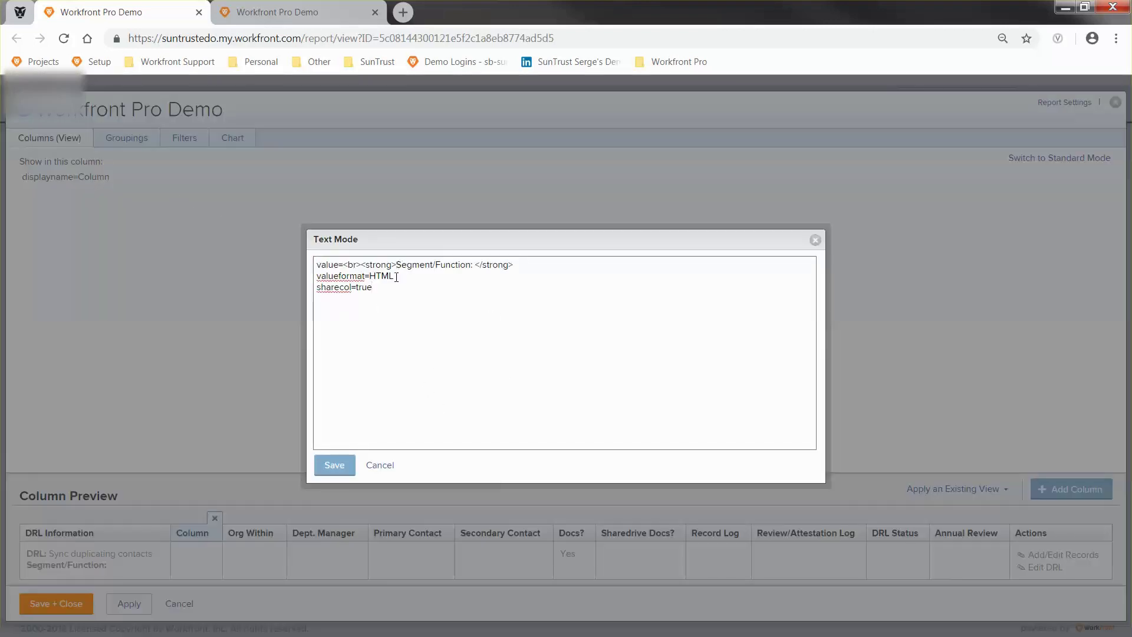
Change the snippet's bold label to Org Within and save the column's text mode code.
drag(398, 264, 474, 261)
text(Org)
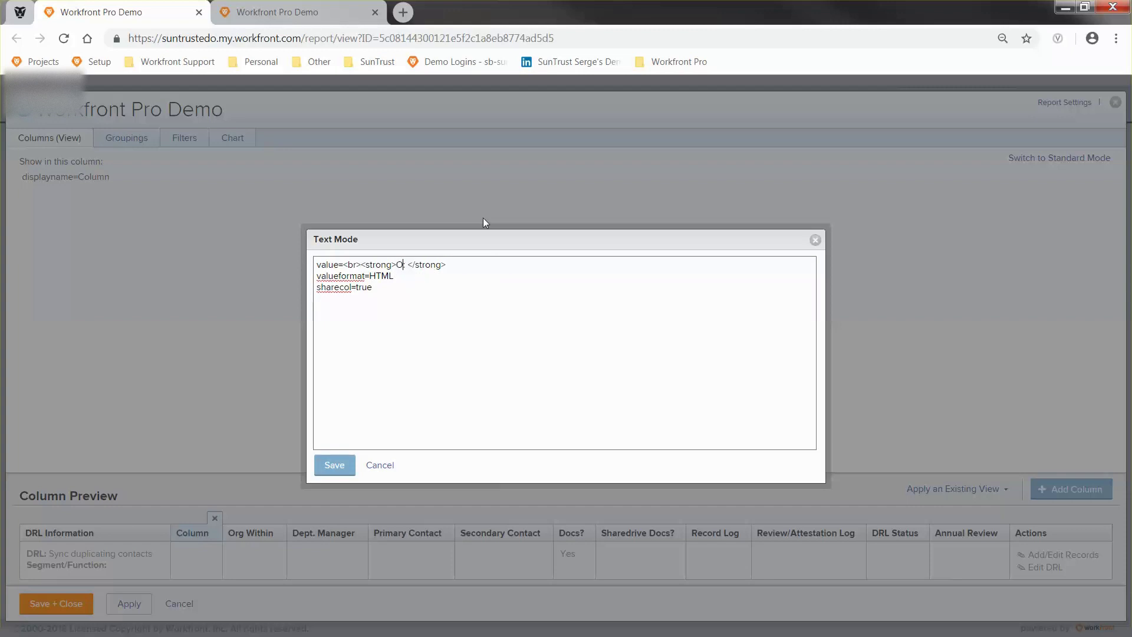
text( Within:)
click(334, 465)
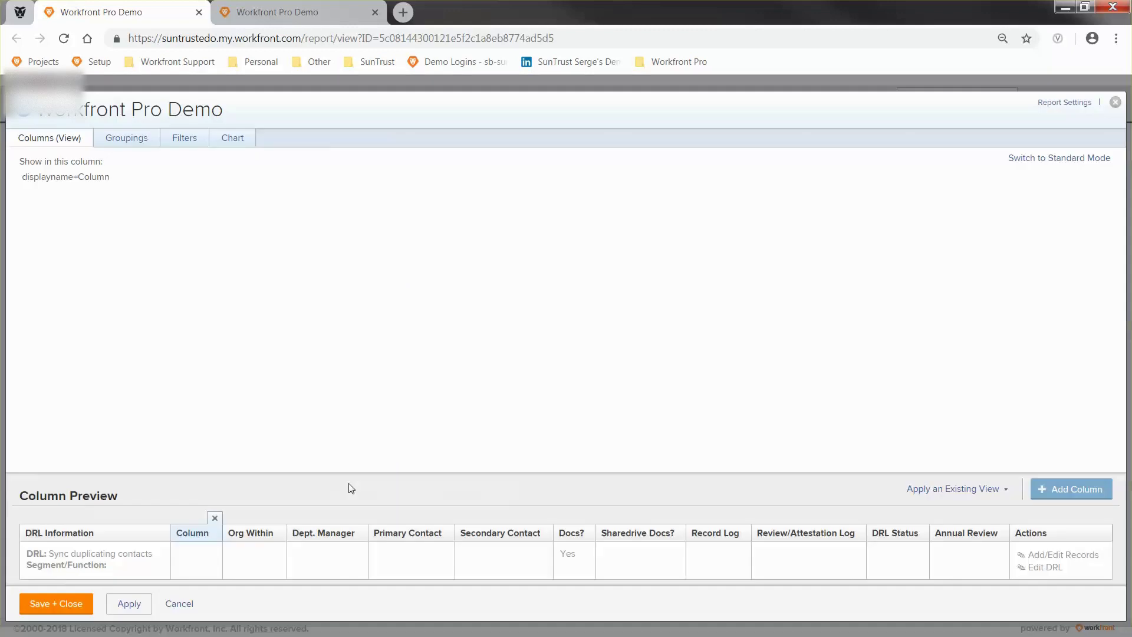
Add the line column.3.sharecol=true to the end of the DRL Information column's text mode code and save it.
triple_click(109, 536)
click(122, 537)
click(338, 439)
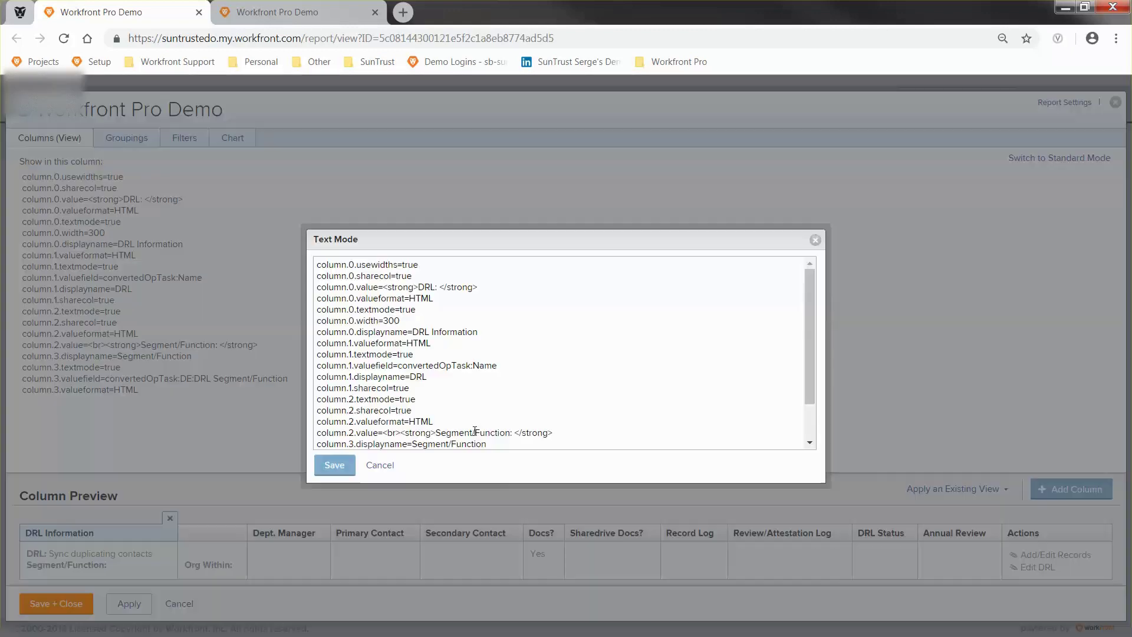
click(454, 445)
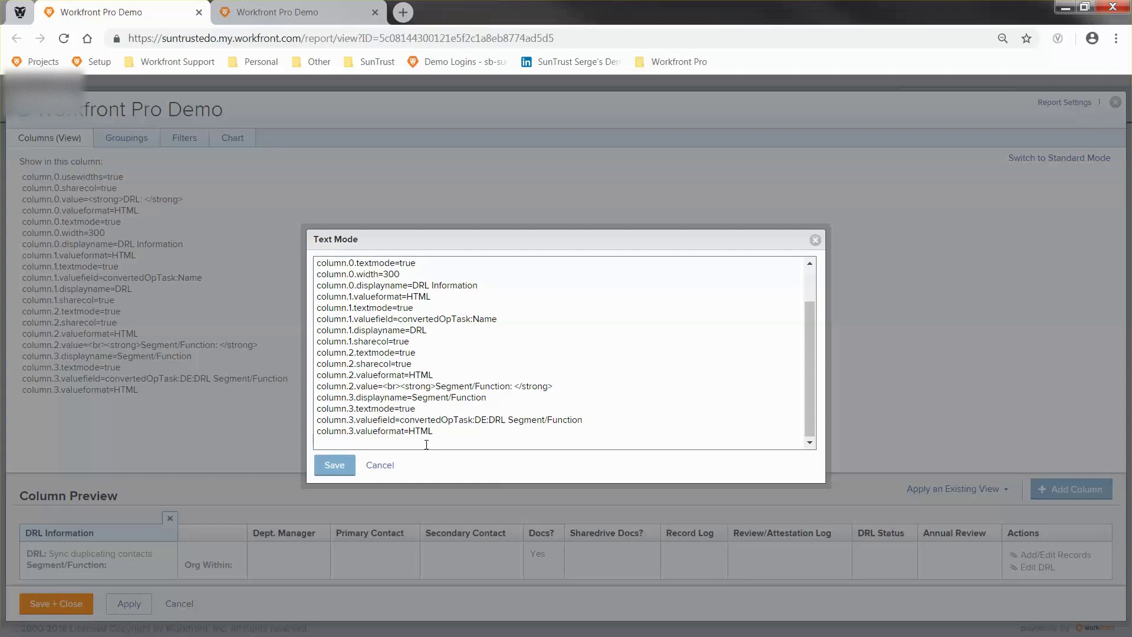
text(column.3.sharecol=true)
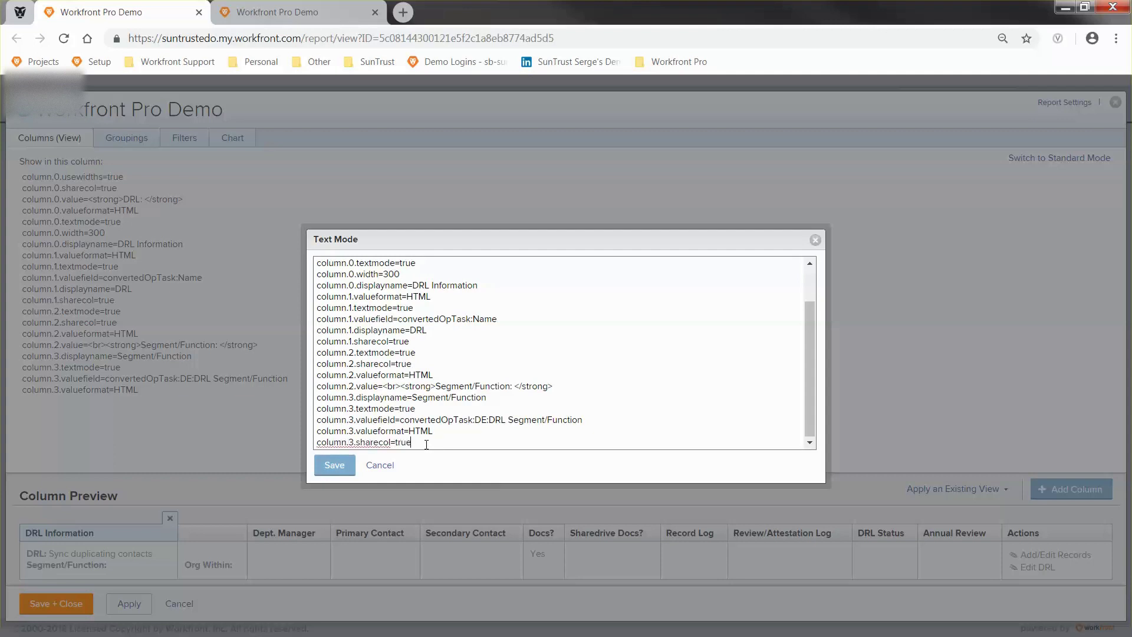
click(333, 466)
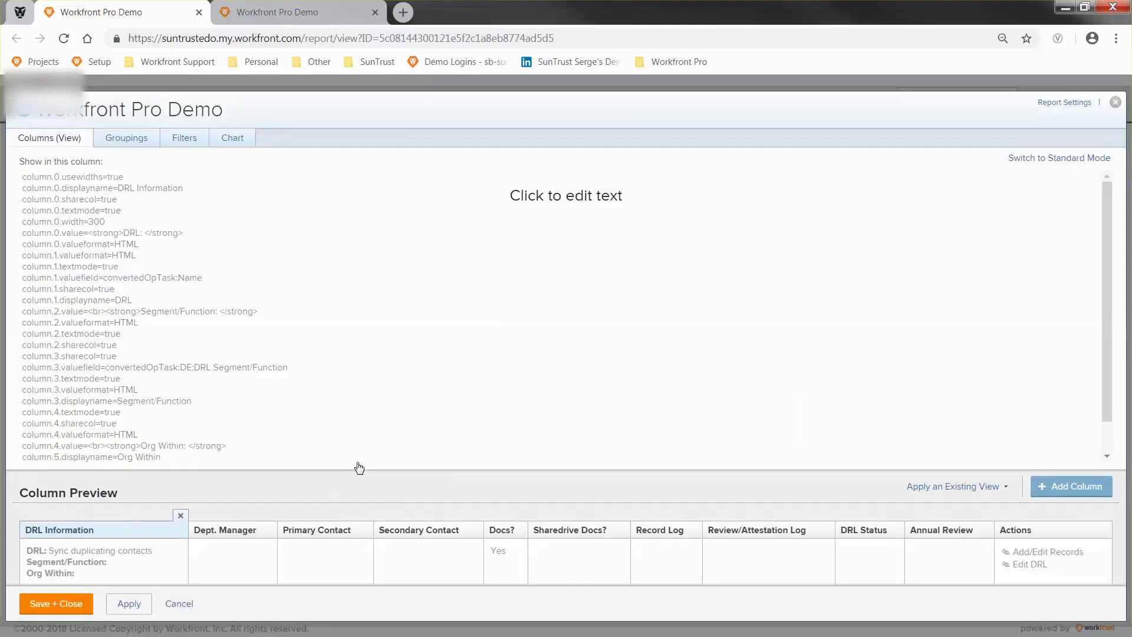
Add a column between DRL Information and Dept. Manager and replace its text mode code with the copied label snippet.
click(1070, 487)
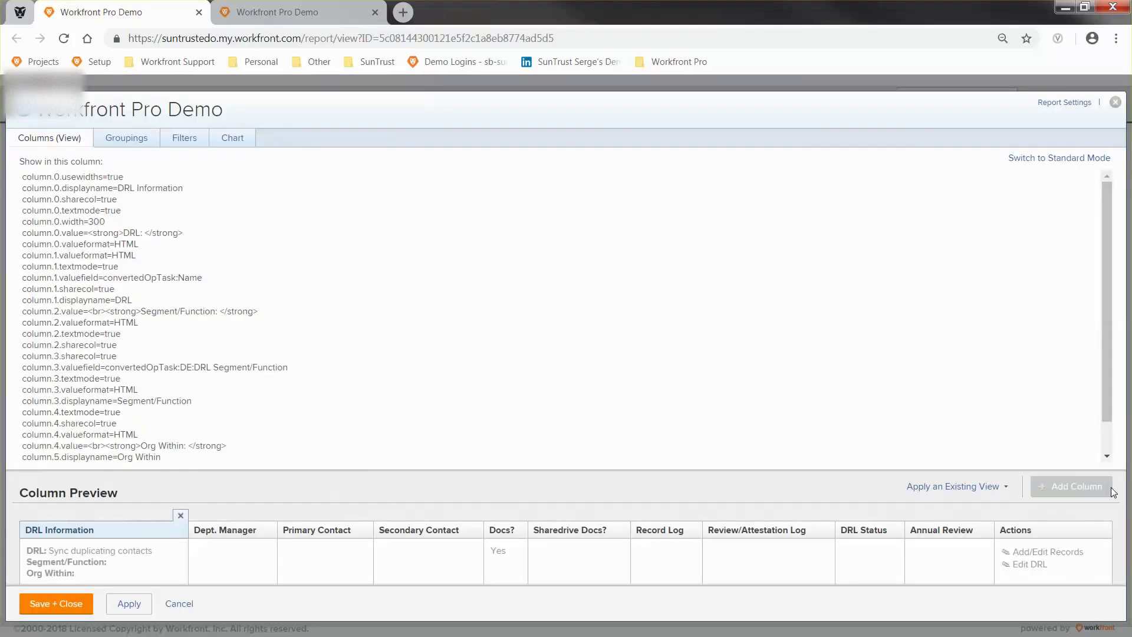
drag(1082, 531, 203, 537)
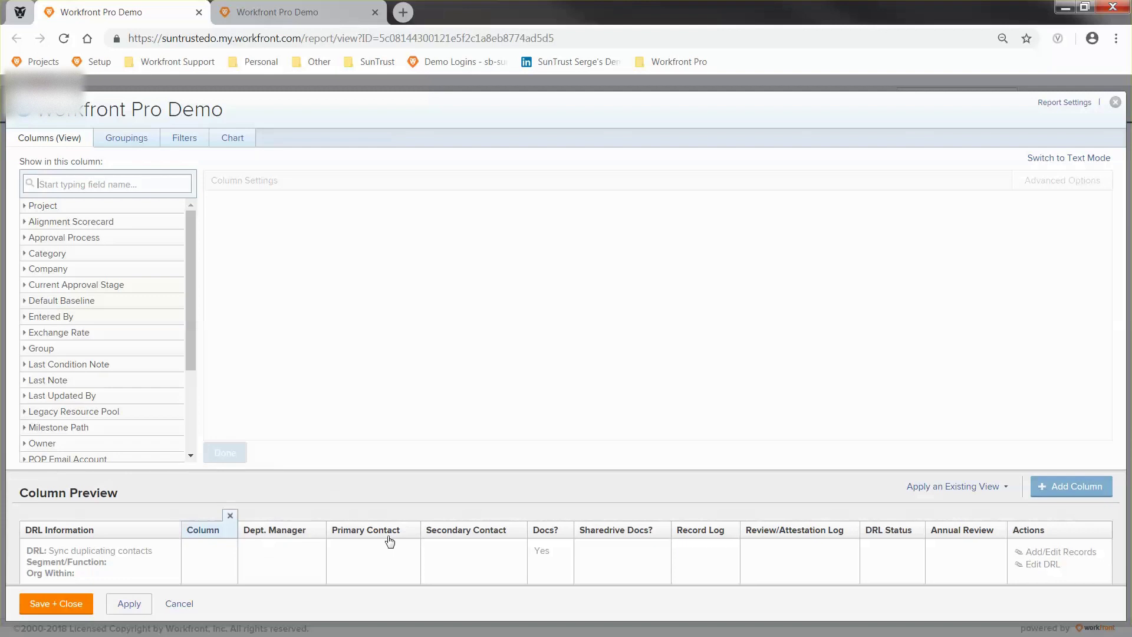
click(1080, 158)
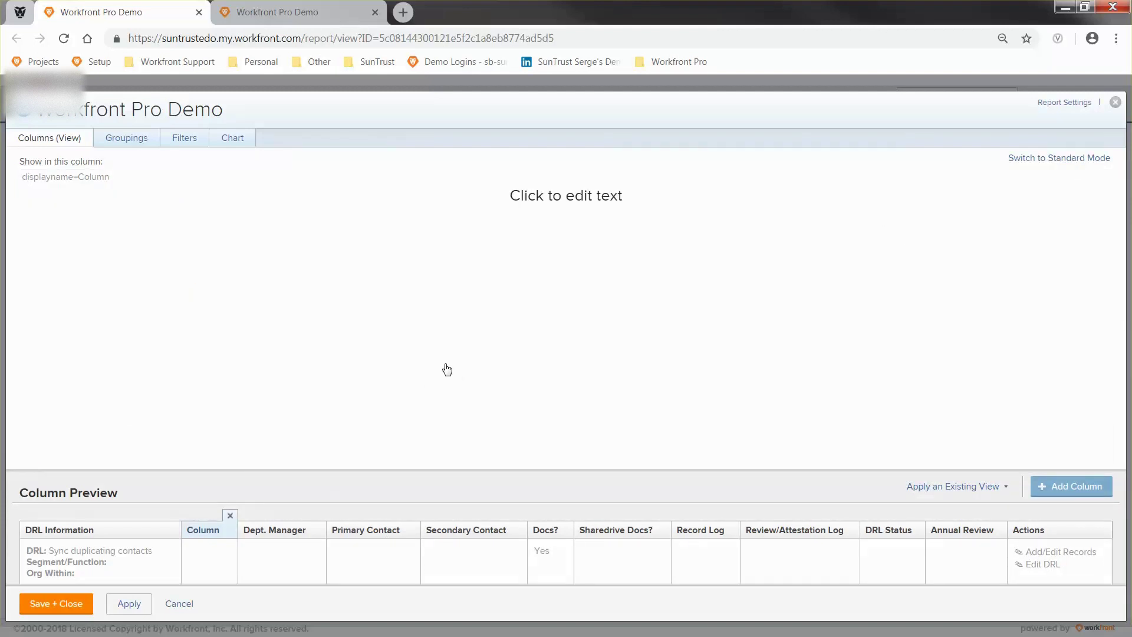
click(435, 270)
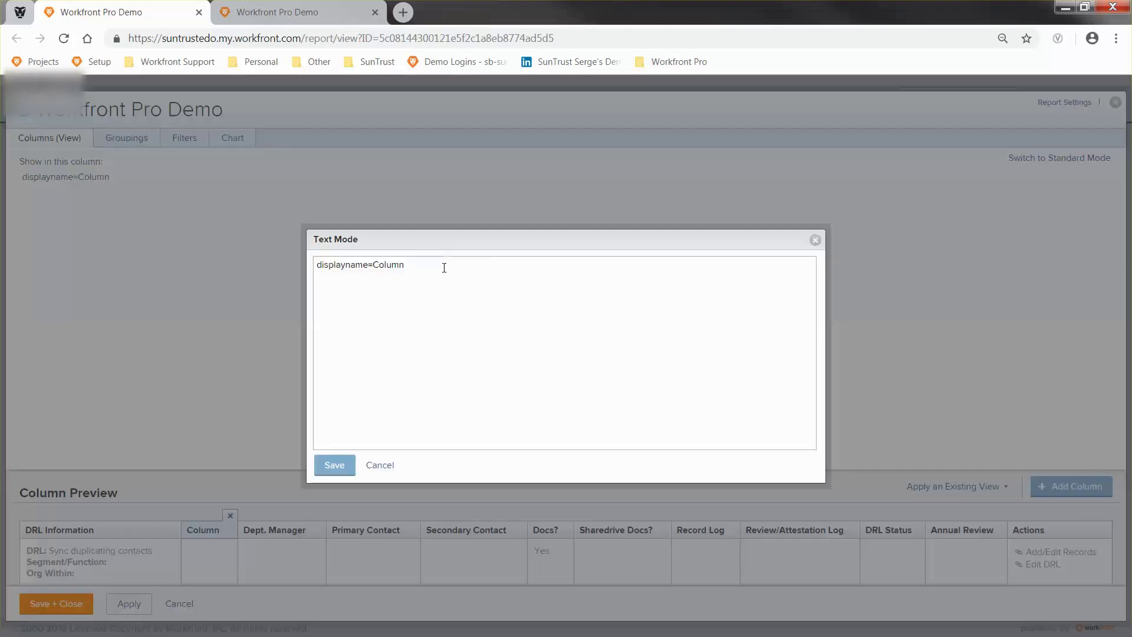
text(value=<br><strong>Segment/Function: </strong> valueformat=HTML sharecol=true)
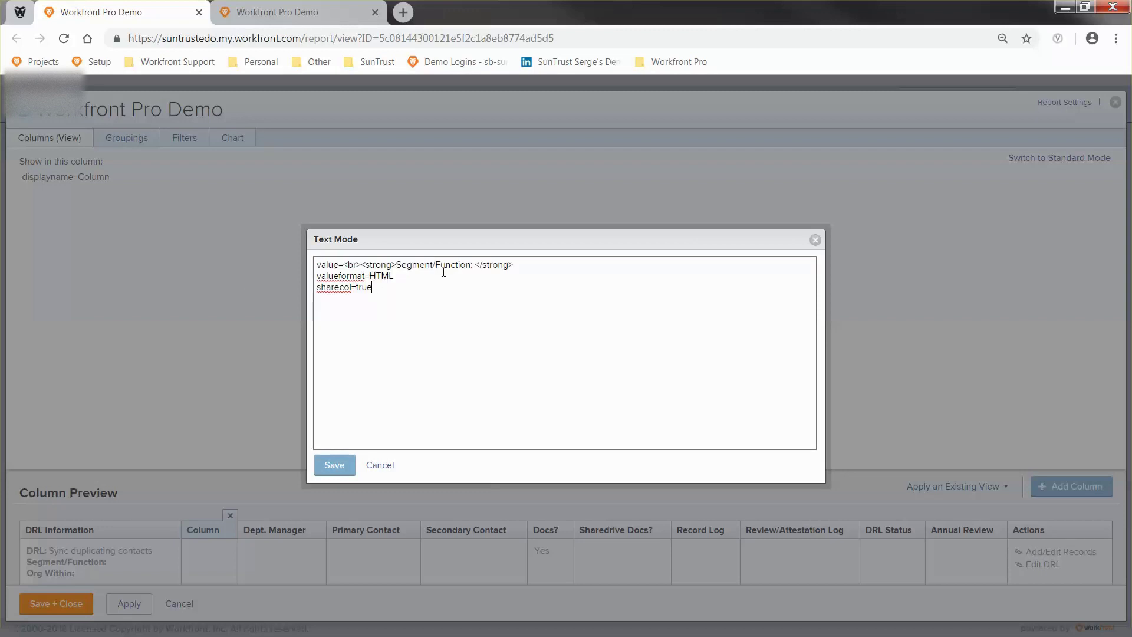
Change the snippet's bold label to Department Manager, checking the original column heading in the second tab's report.
drag(472, 264, 397, 264)
text(Dept)
text(:)
text( Manager)
click(272, 21)
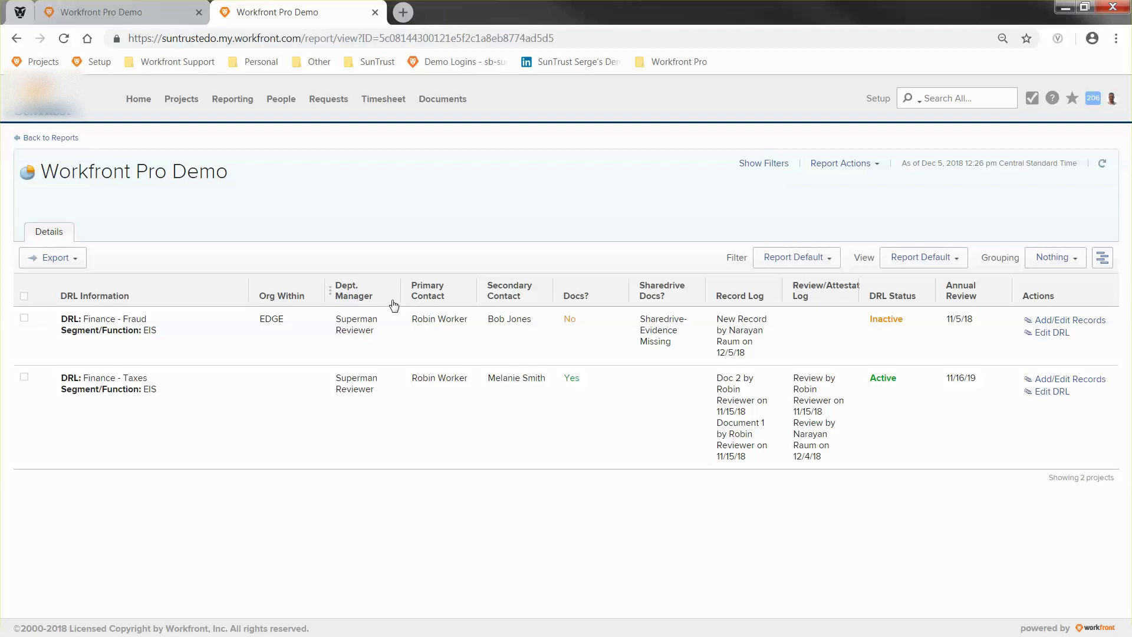
click(168, 21)
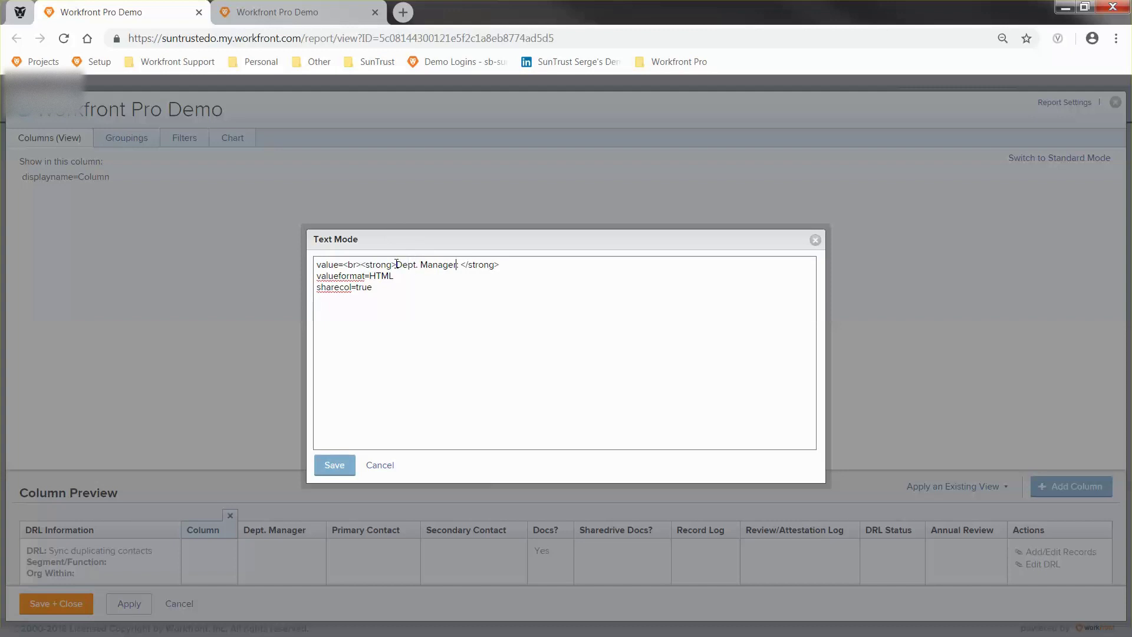
drag(397, 264, 419, 264)
text(Department)
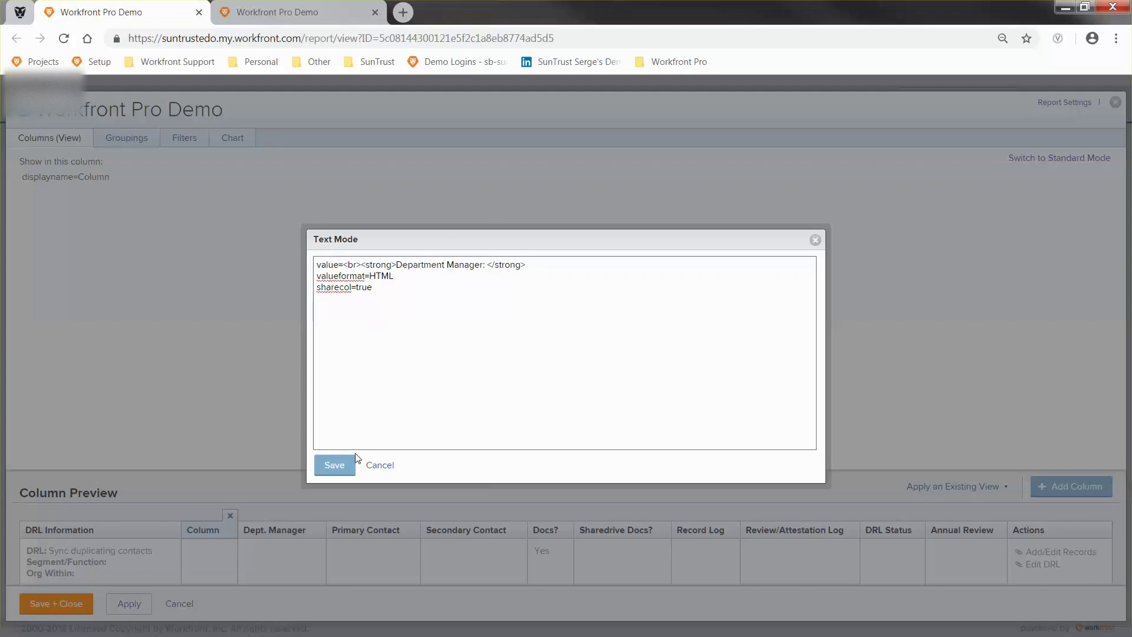
Save the Department Manager label code, then add column.5.sharecol=true to the end of the DRL Information column's text mode code and save it.
click(335, 465)
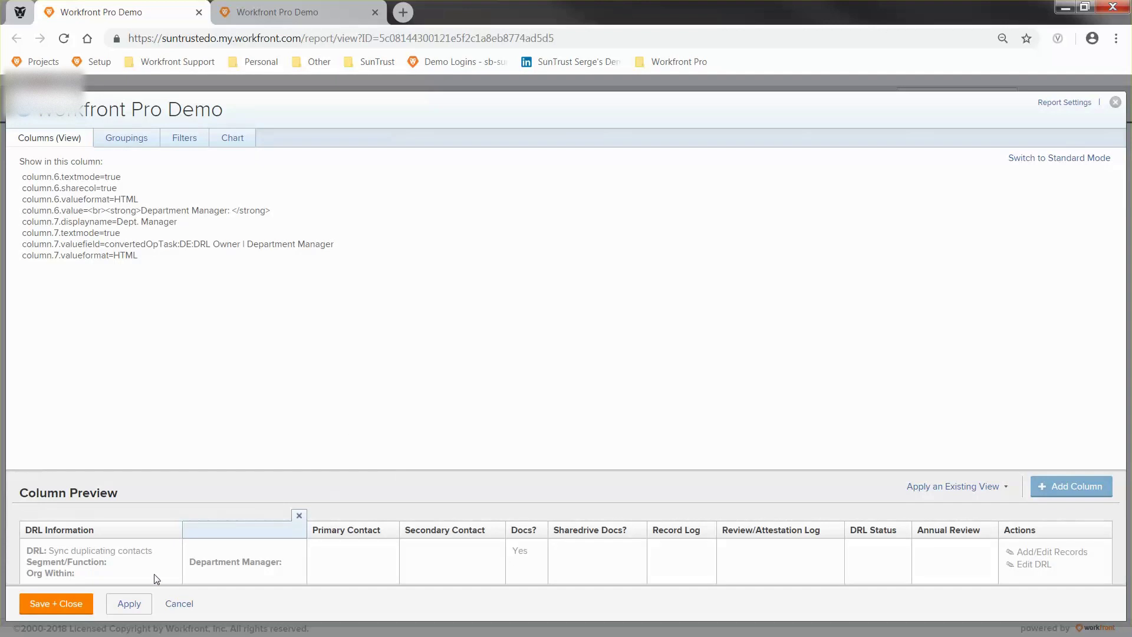
click(144, 535)
click(472, 401)
scroll(472, 406, down, 3)
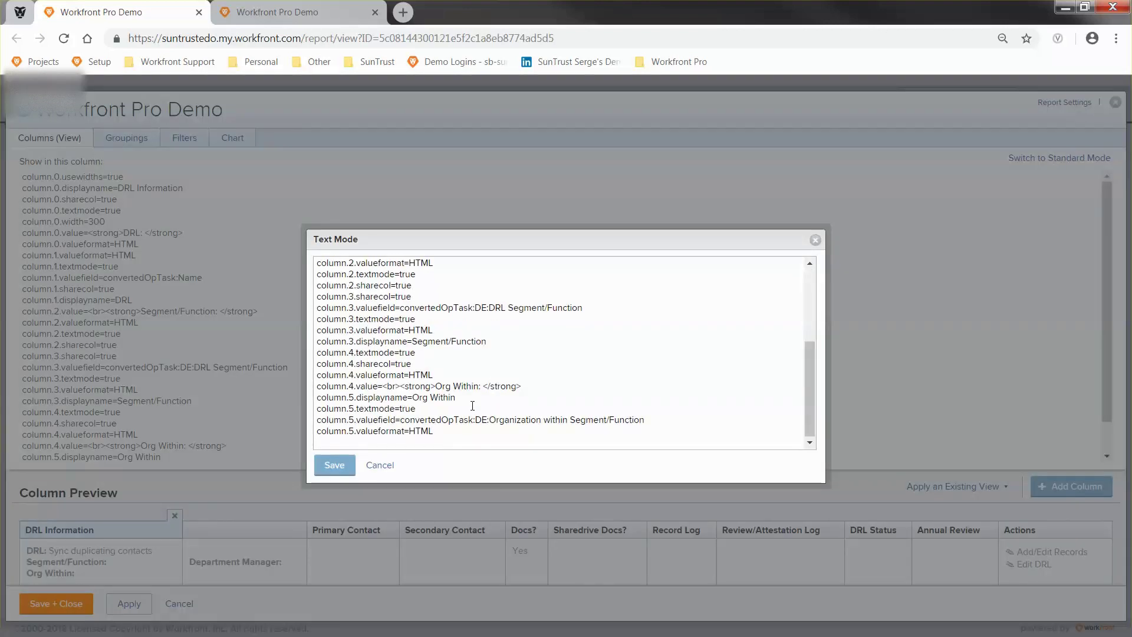
click(463, 437)
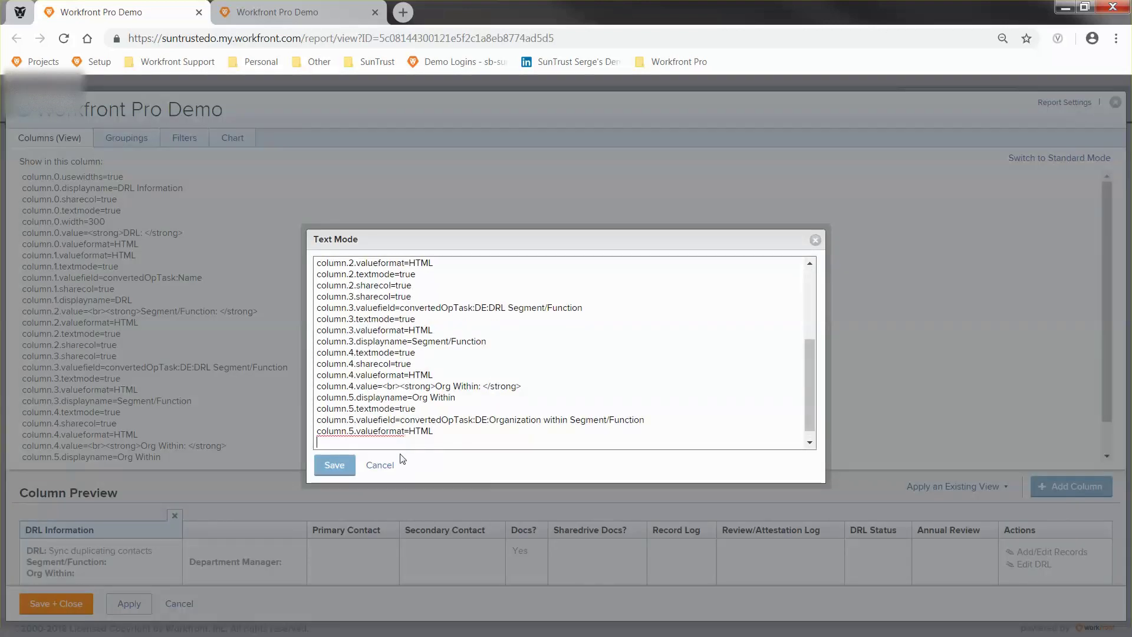
text(column.5)
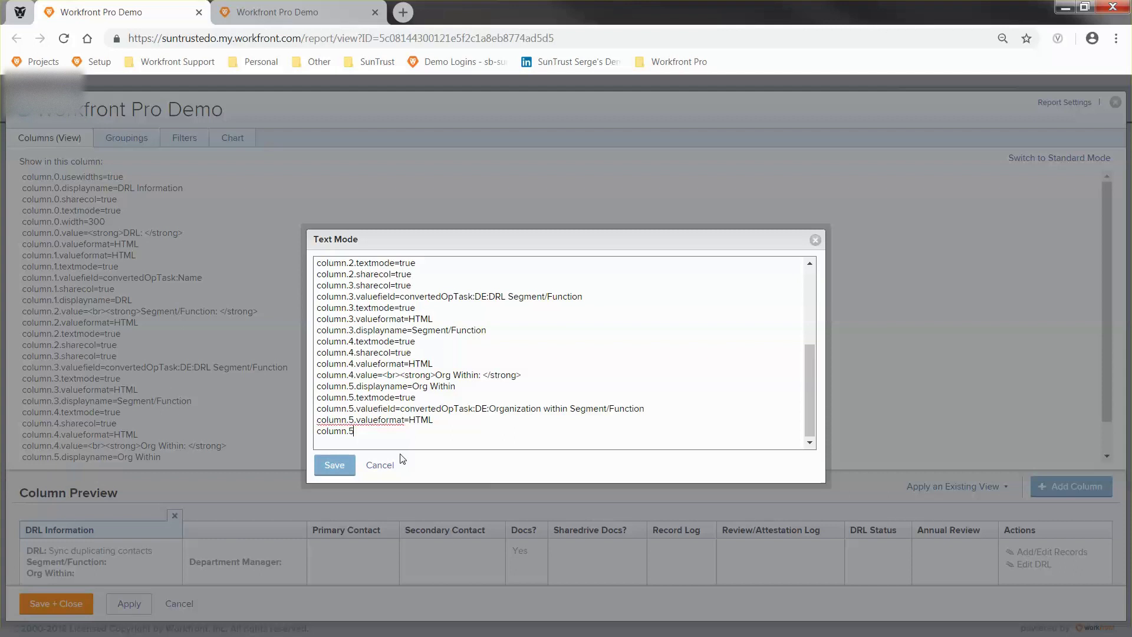
text(.sharecol=true)
click(341, 466)
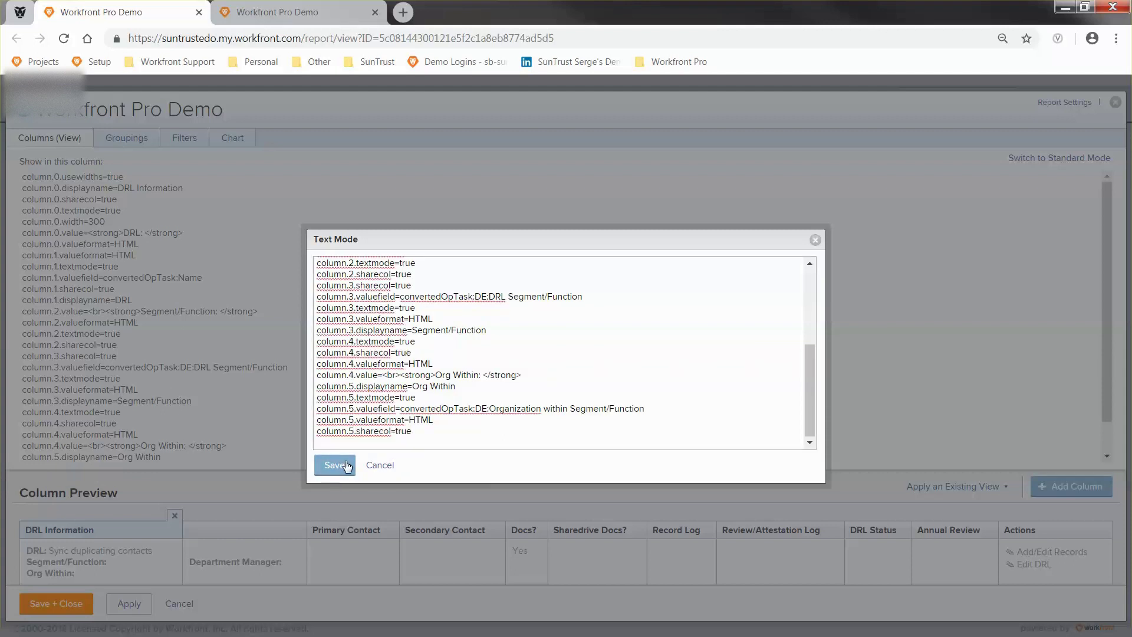
Apply the report changes and refresh the report in the second tab to check the combined DRL Information column.
click(144, 605)
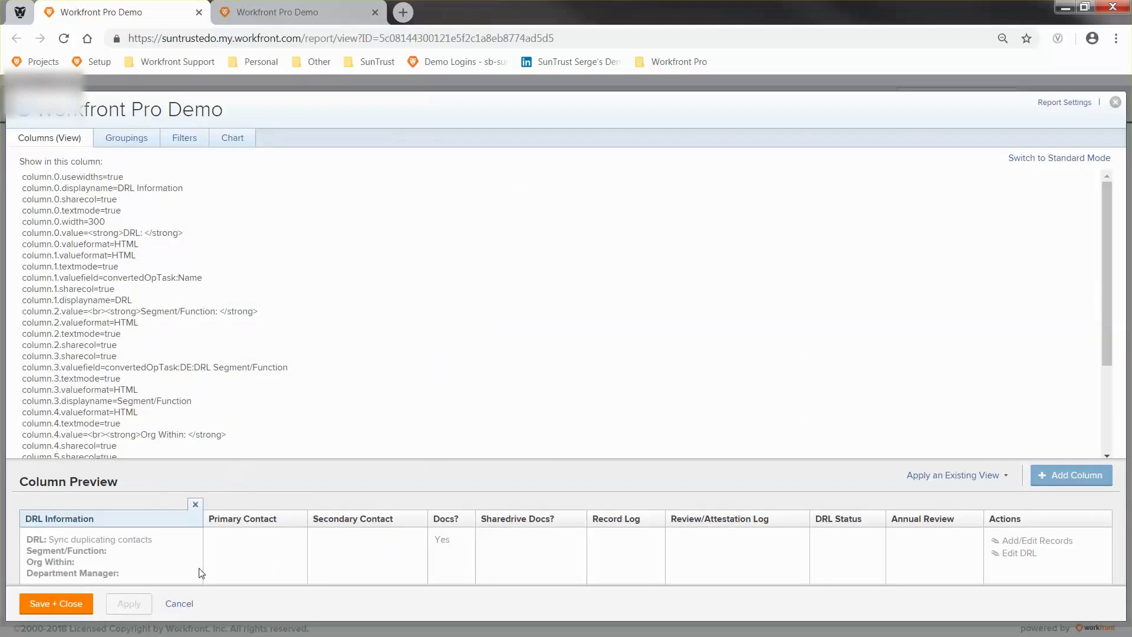
click(297, 18)
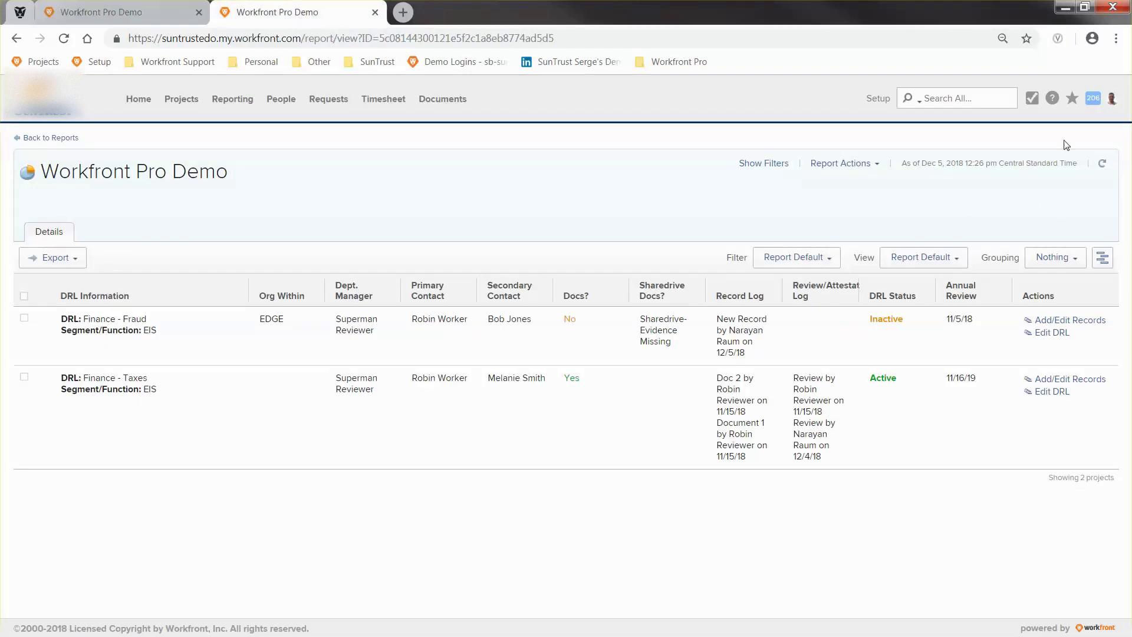
click(1108, 164)
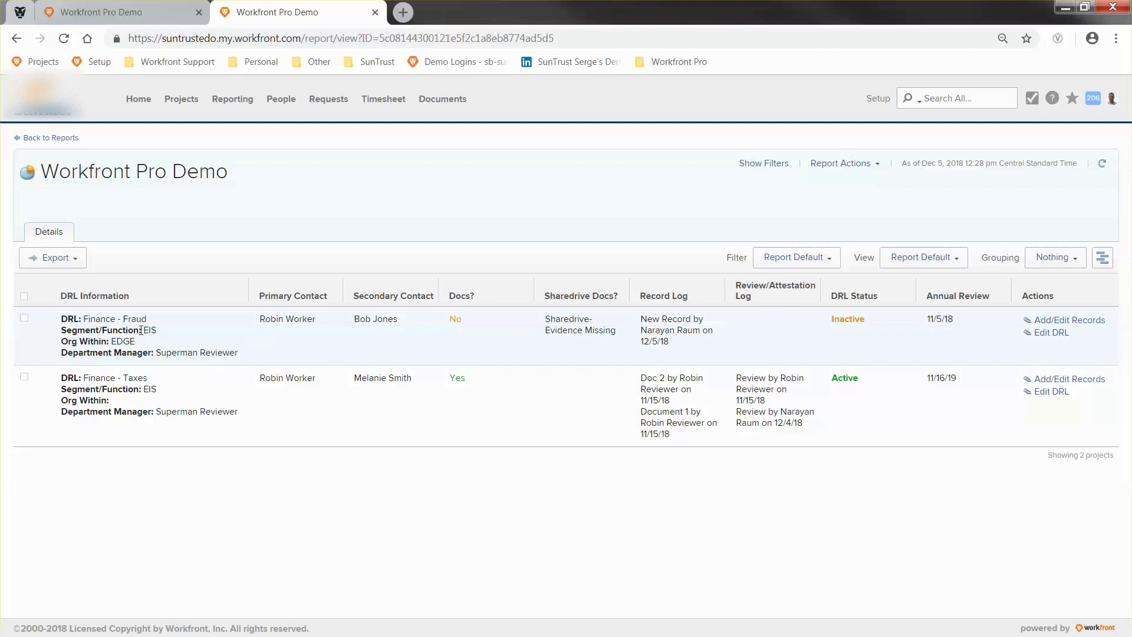
Replace the br tag before the Org Within label with hr in the first tab's DRL Information text mode code and save it.
click(156, 17)
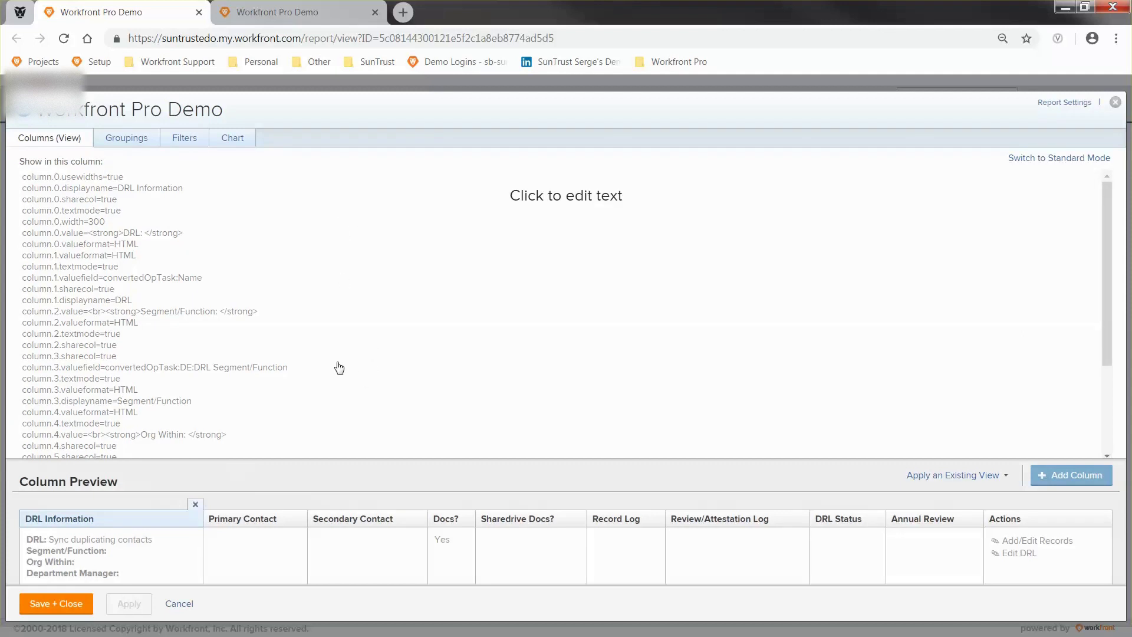
click(316, 345)
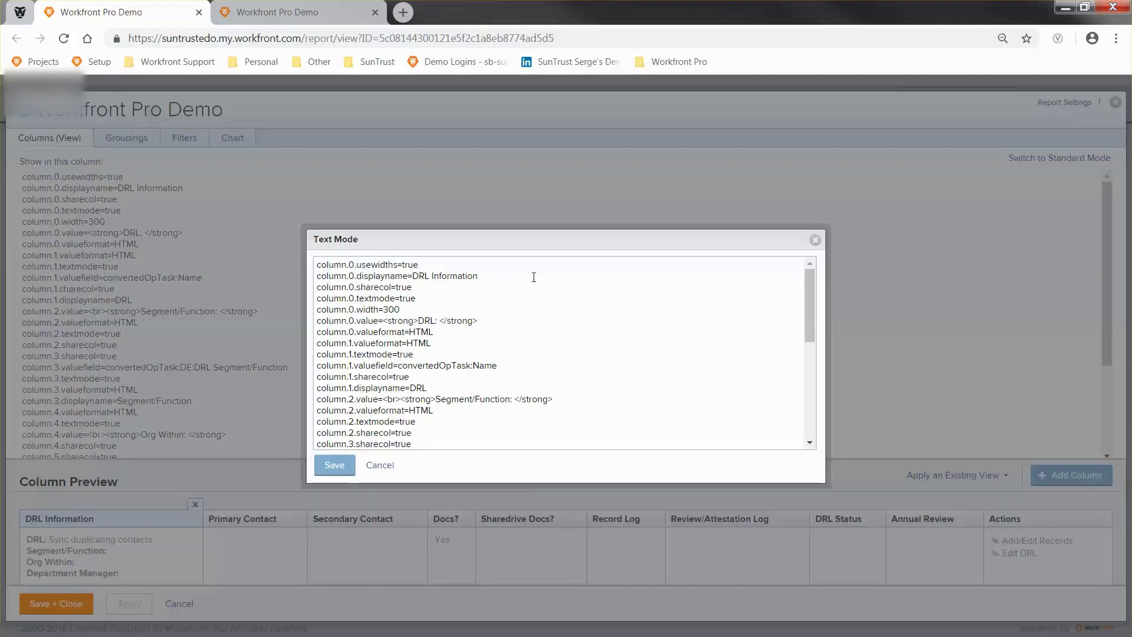
scroll(446, 388, down, 3)
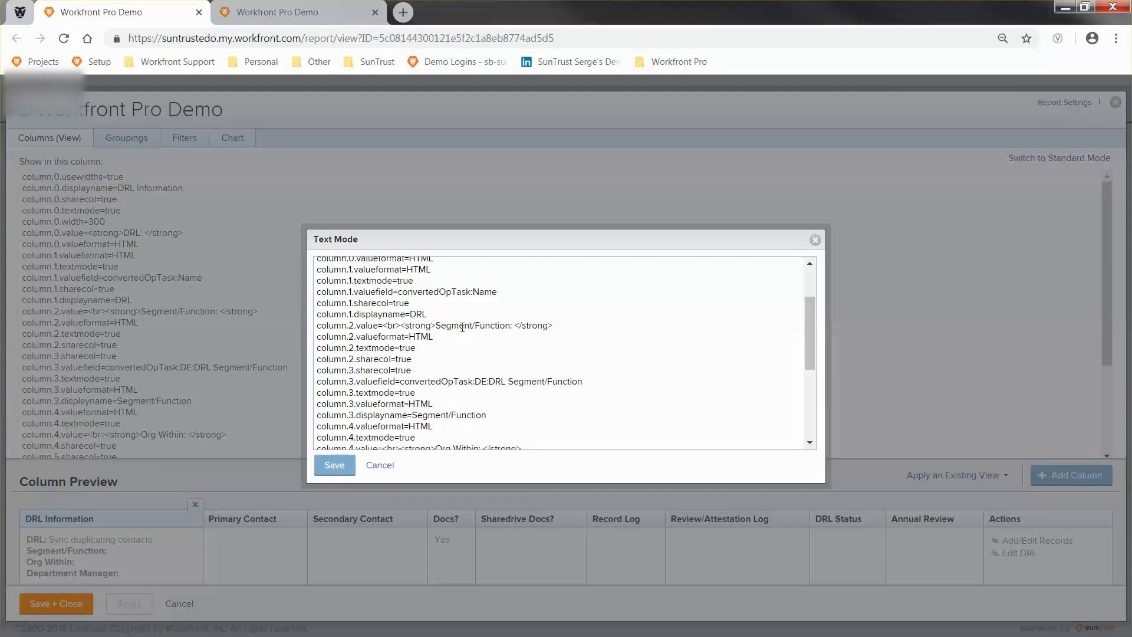
scroll(489, 319, down, 2)
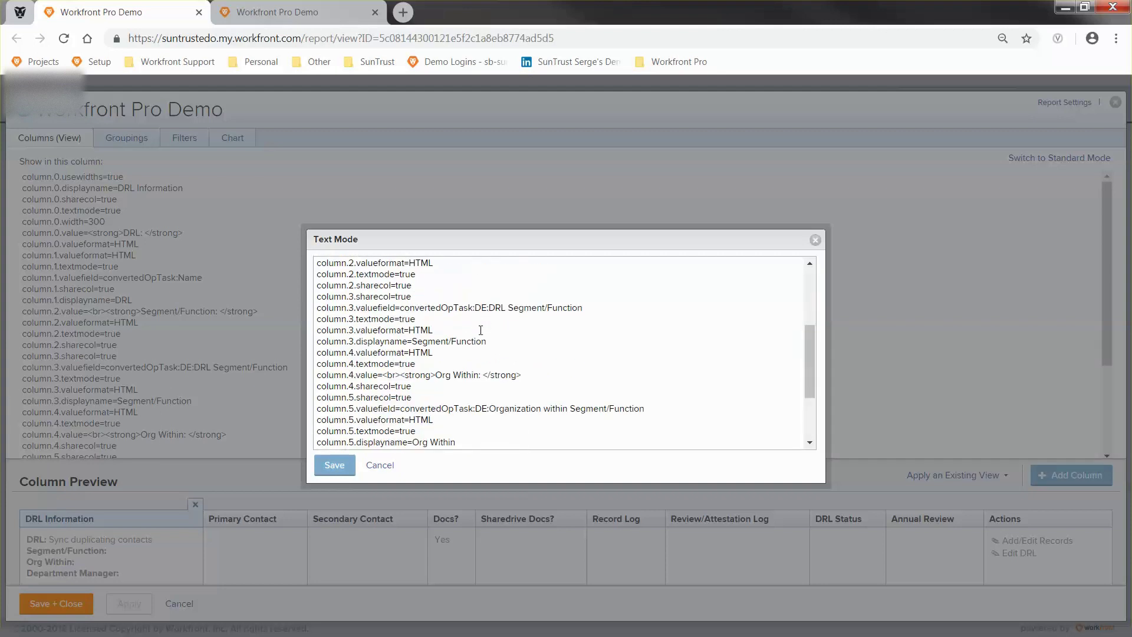
double_click(391, 375)
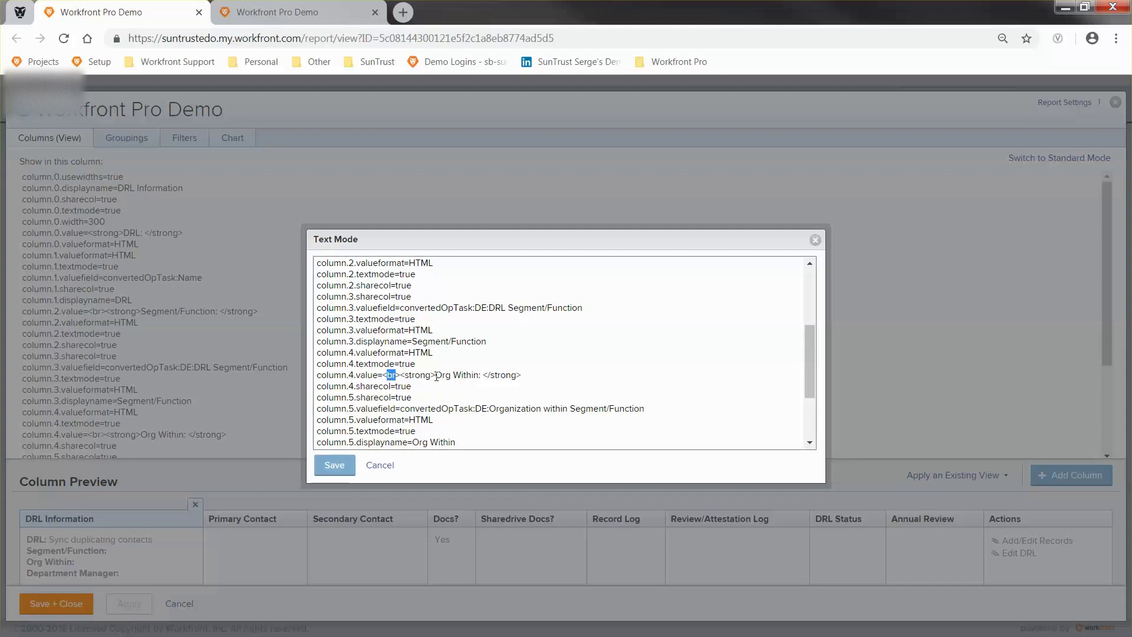
text(hr)
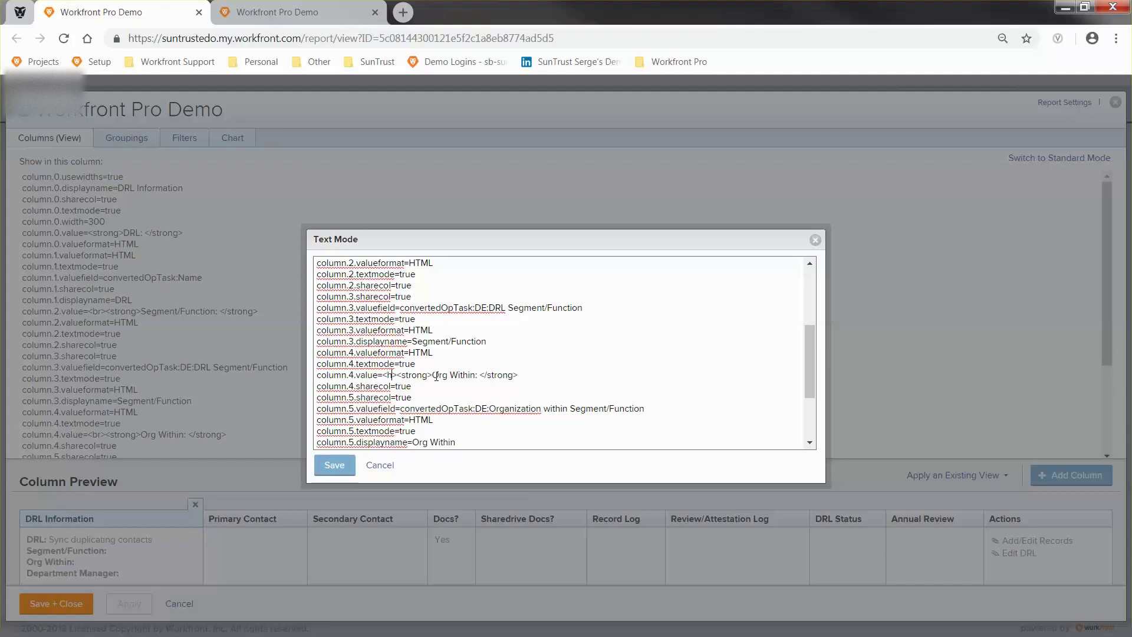
click(334, 464)
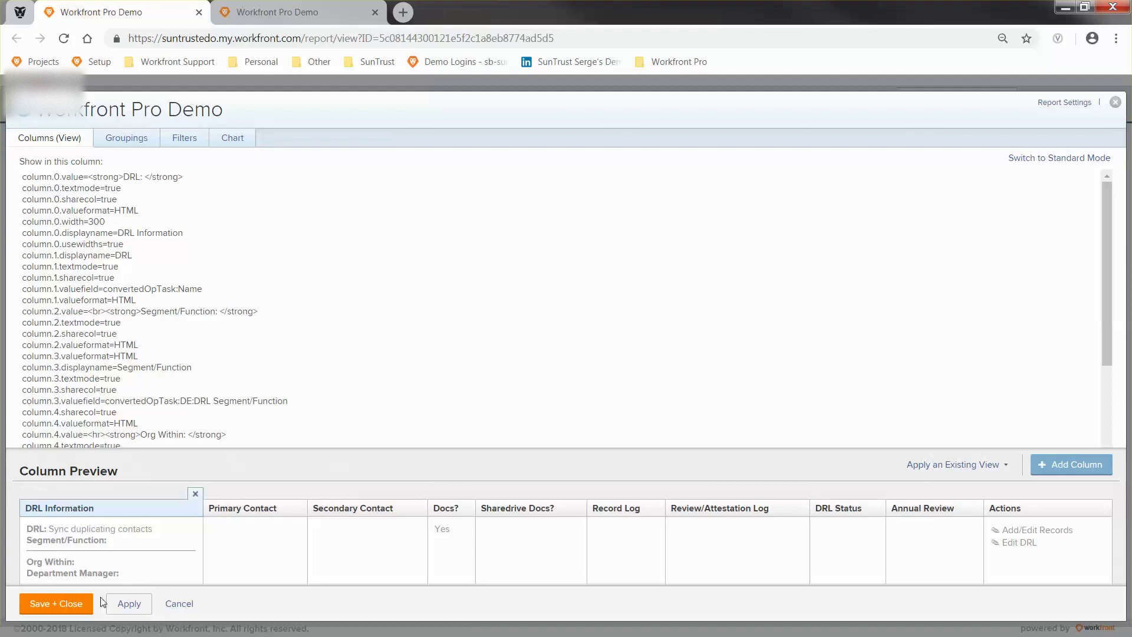
Apply the divider line change and refresh the second tab's report to view it.
click(133, 603)
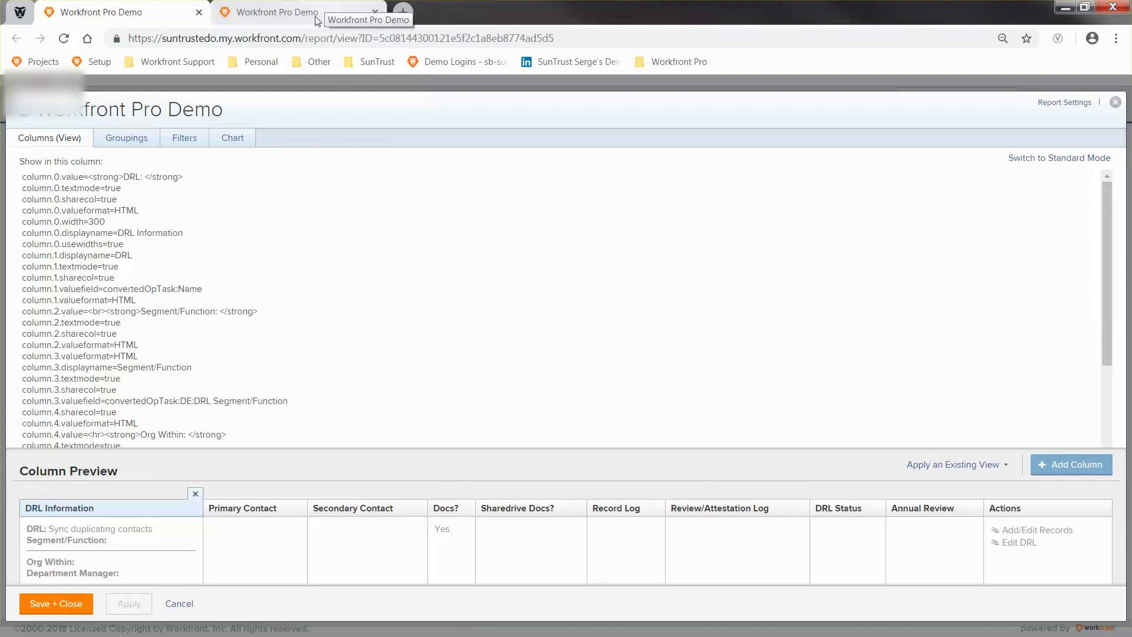
click(277, 11)
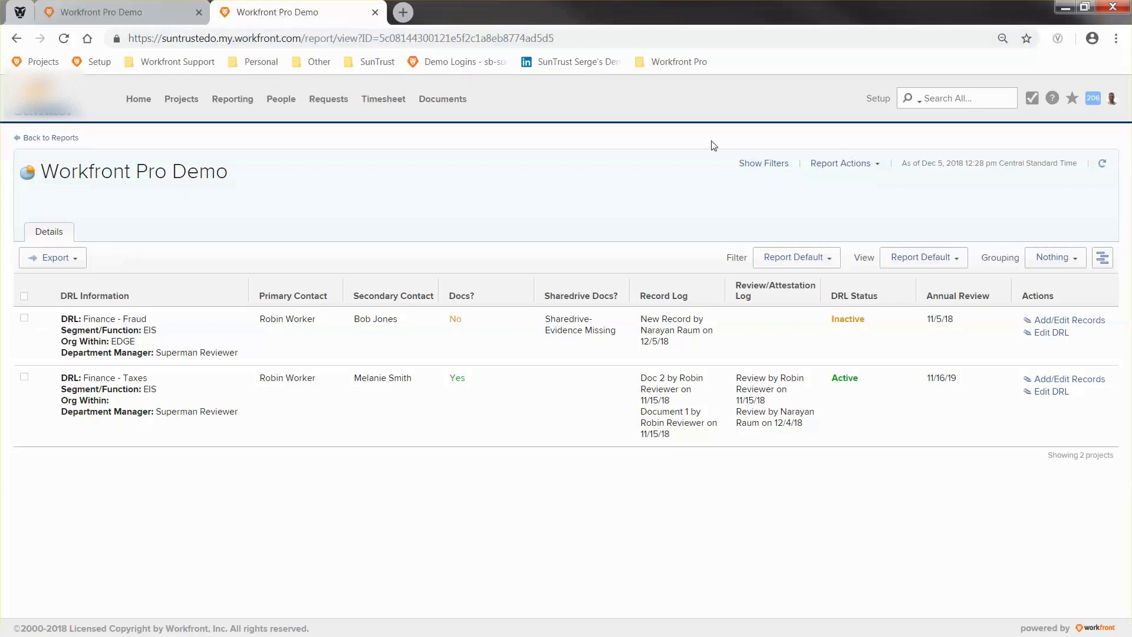
click(1102, 164)
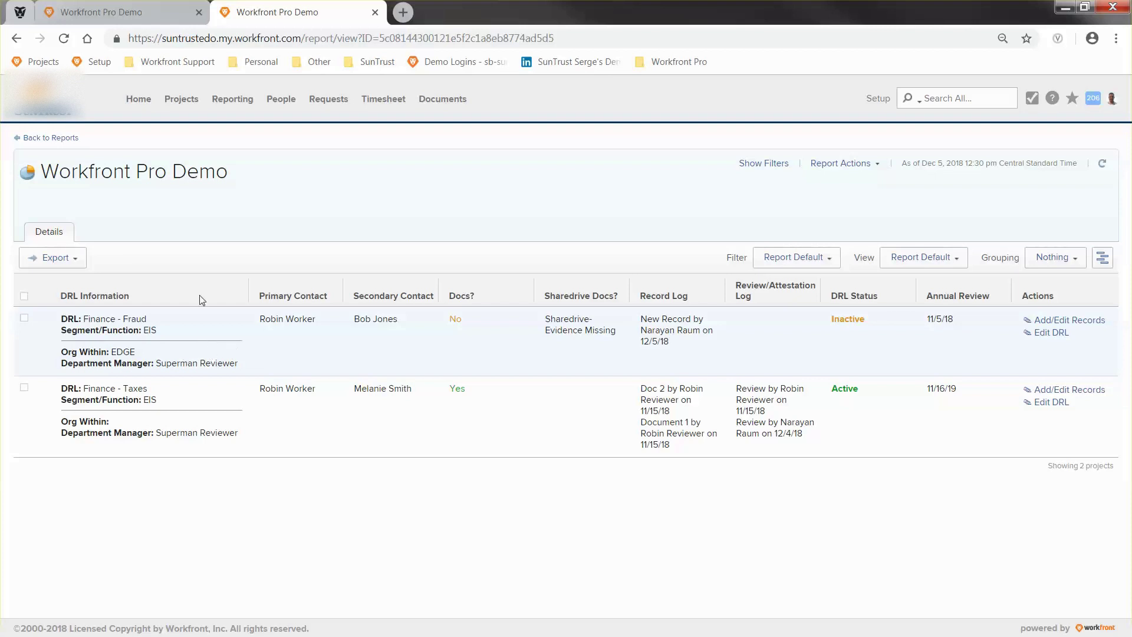
Open the DRL Information column's text mode code in the first tab and find every occurrence of sharecol.
click(160, 21)
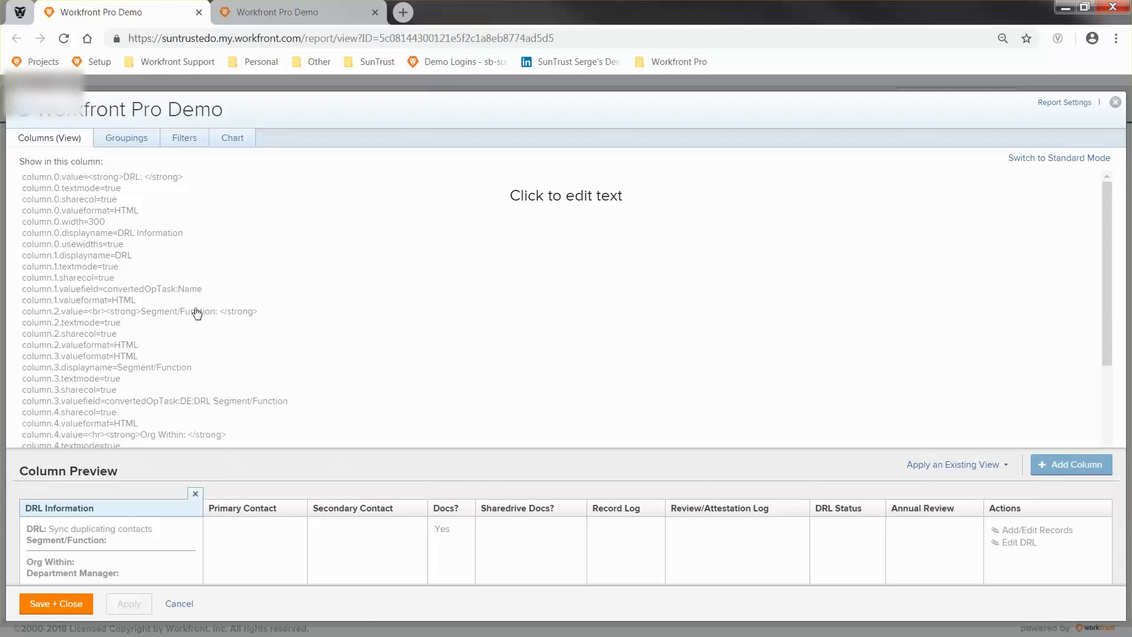
click(287, 319)
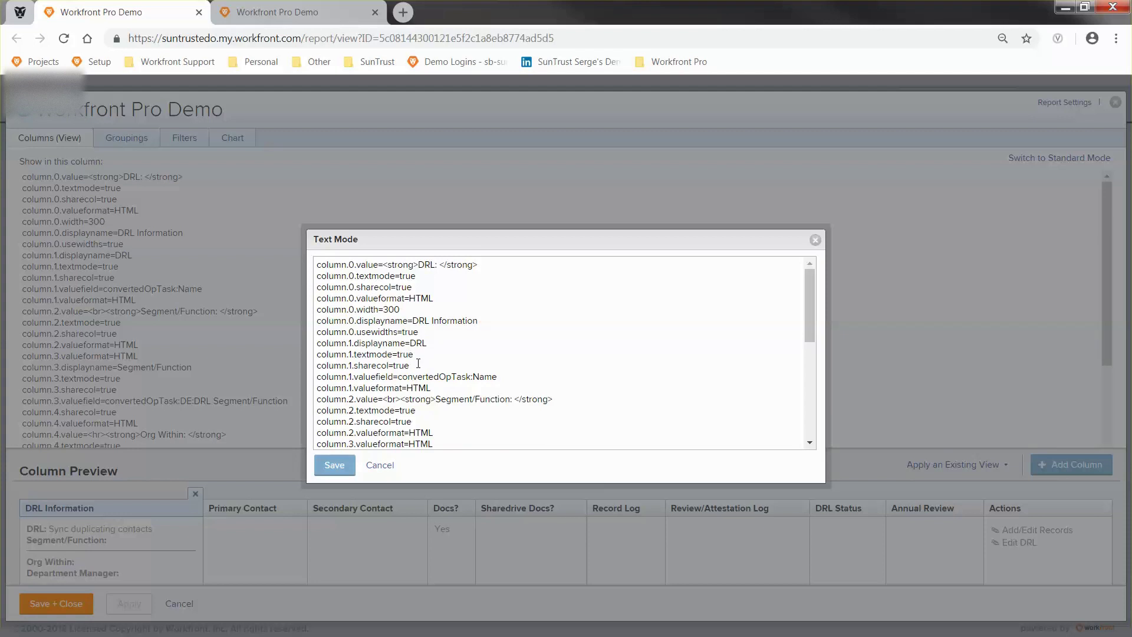
key(ctrl+f)
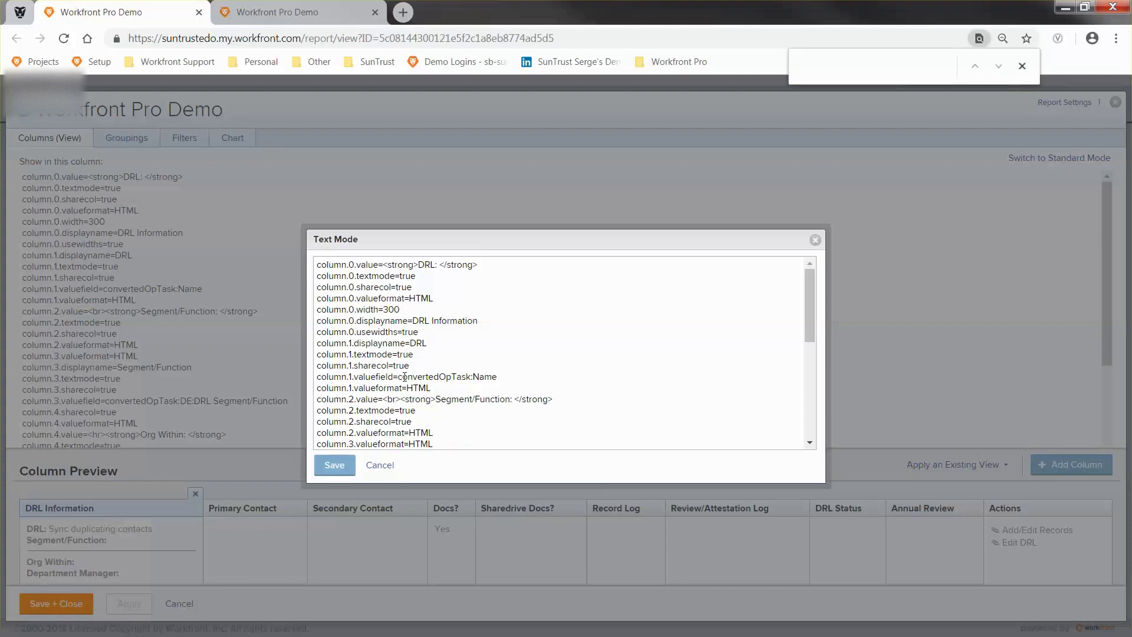
text(share)
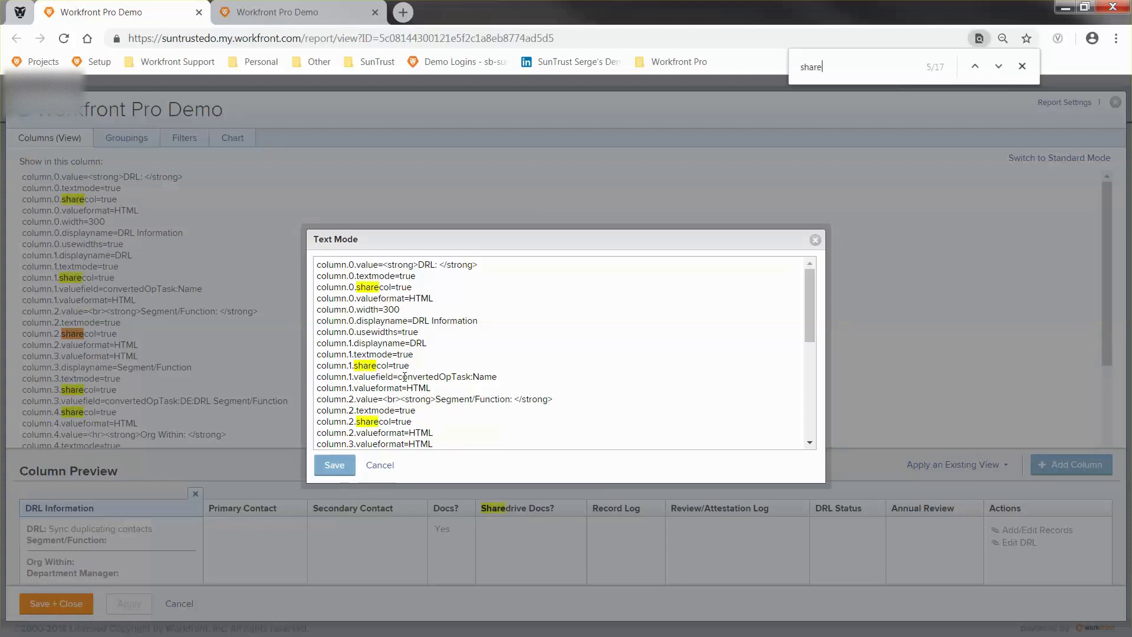
text(col)
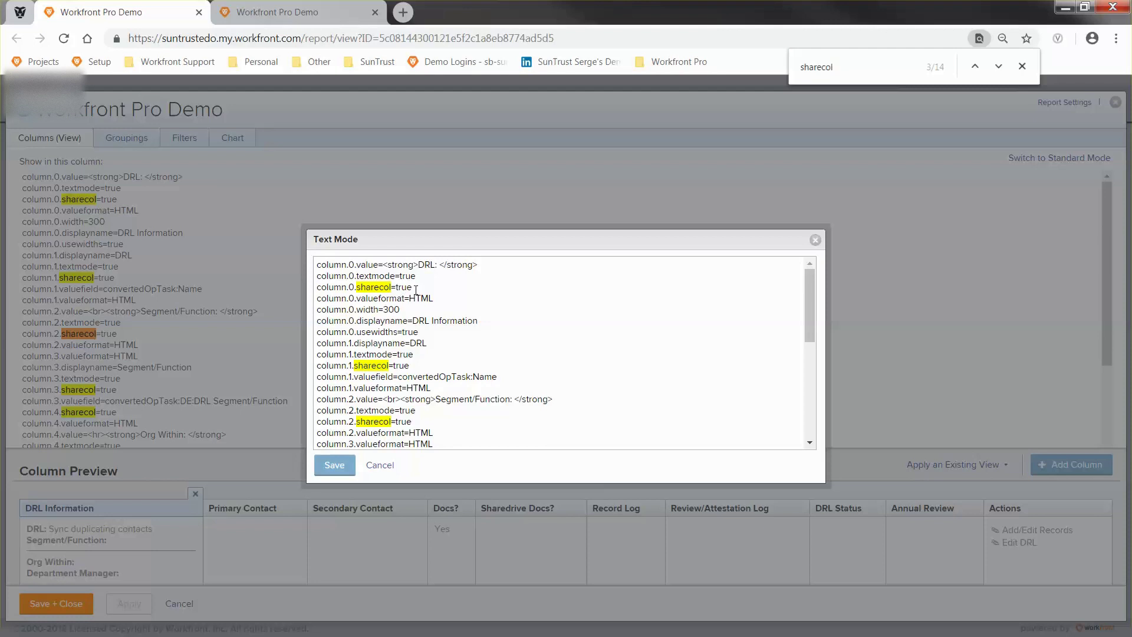
Delete the sharecol=true lines for columns 0, 1, 2 and 3 from the text mode code.
drag(417, 288, 309, 289)
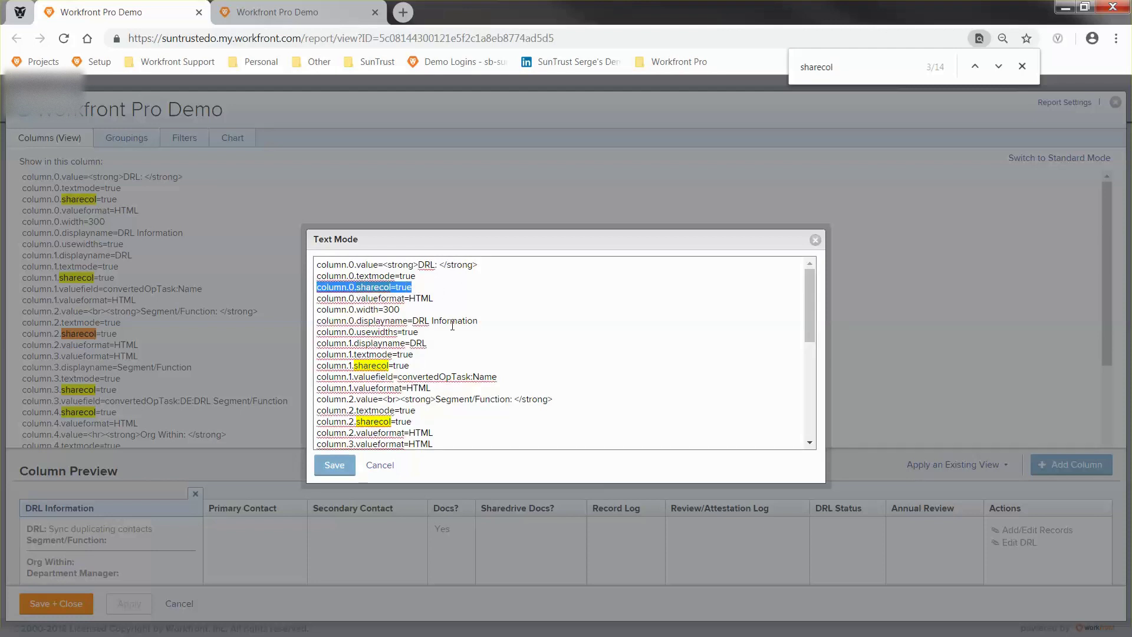
key(BackSpace)
drag(414, 366, 316, 367)
key(BackSpace)
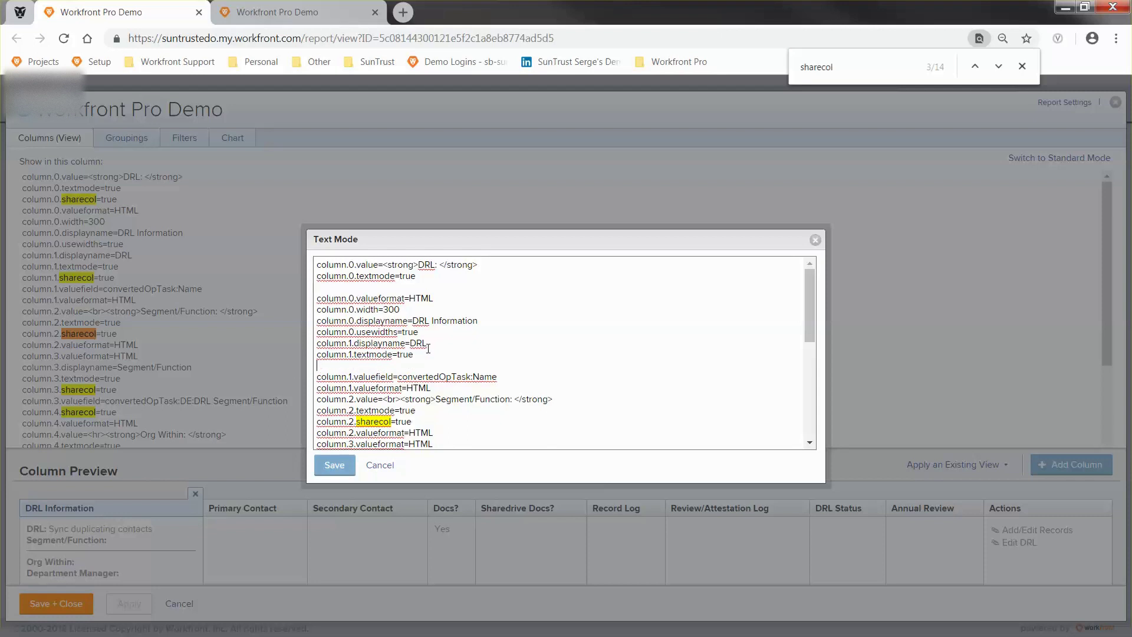
drag(412, 421, 309, 422)
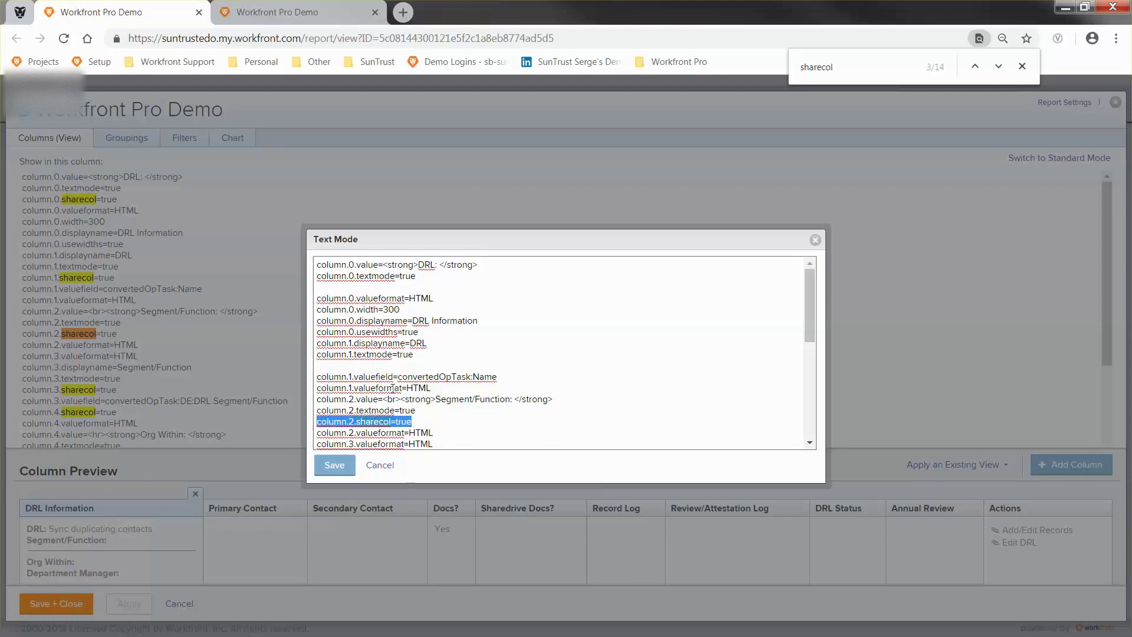
key(BackSpace)
scroll(425, 329, down, 2)
drag(412, 330, 300, 334)
key(BackSpace)
Delete the sharecol=true lines for columns 4, 5 and 6 and save the text mode code.
drag(413, 353, 307, 358)
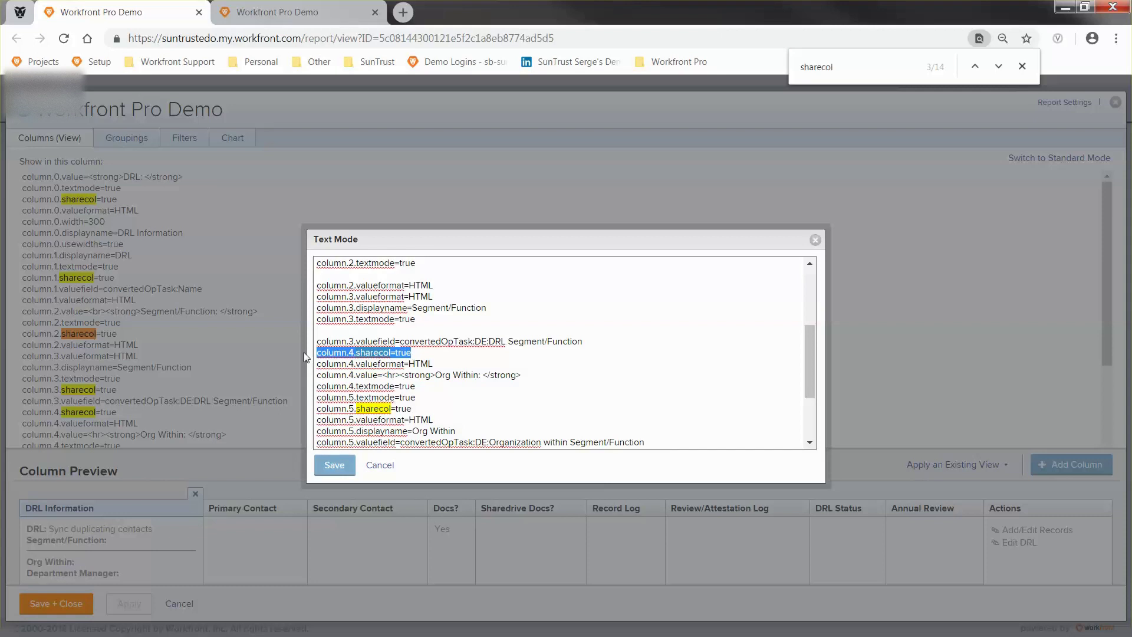
key(BackSpace)
mouse_move(412, 408)
mouse_down()
mouse_move(309, 399)
mouse_move(304, 413)
mouse_move(418, 397)
mouse_up()
key(BackSpace)
scroll(369, 380, down, 2)
key(BackSpace)
scroll(418, 396, down, 2)
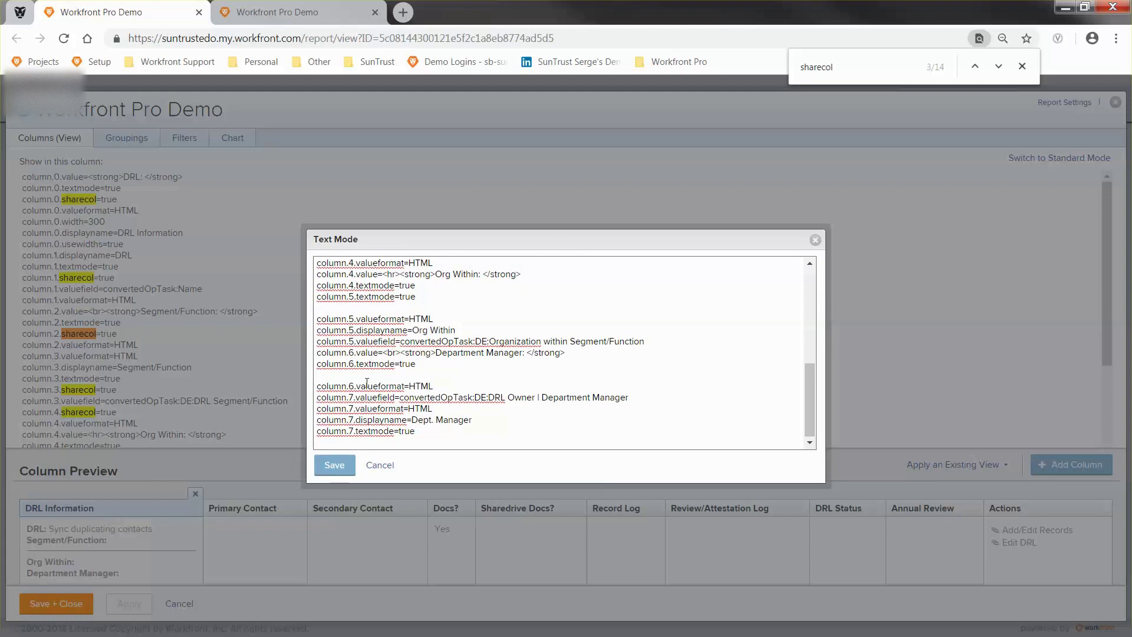
click(341, 465)
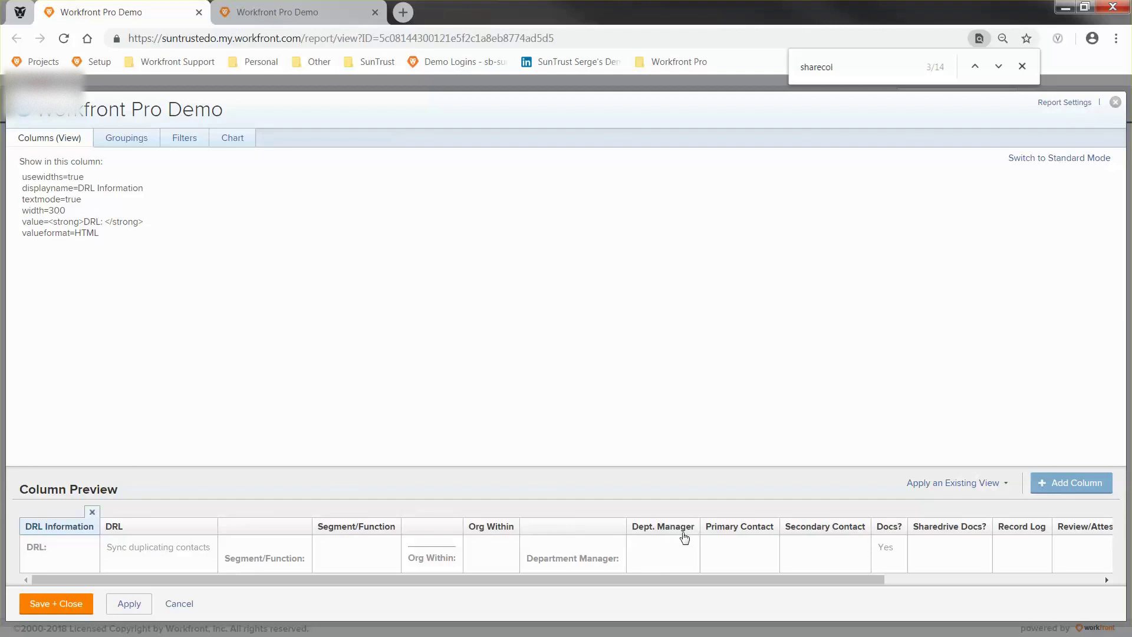
Apply the sharecol removal and check the separated columns in the second tab's report, then return to the report editor.
click(129, 603)
click(312, 13)
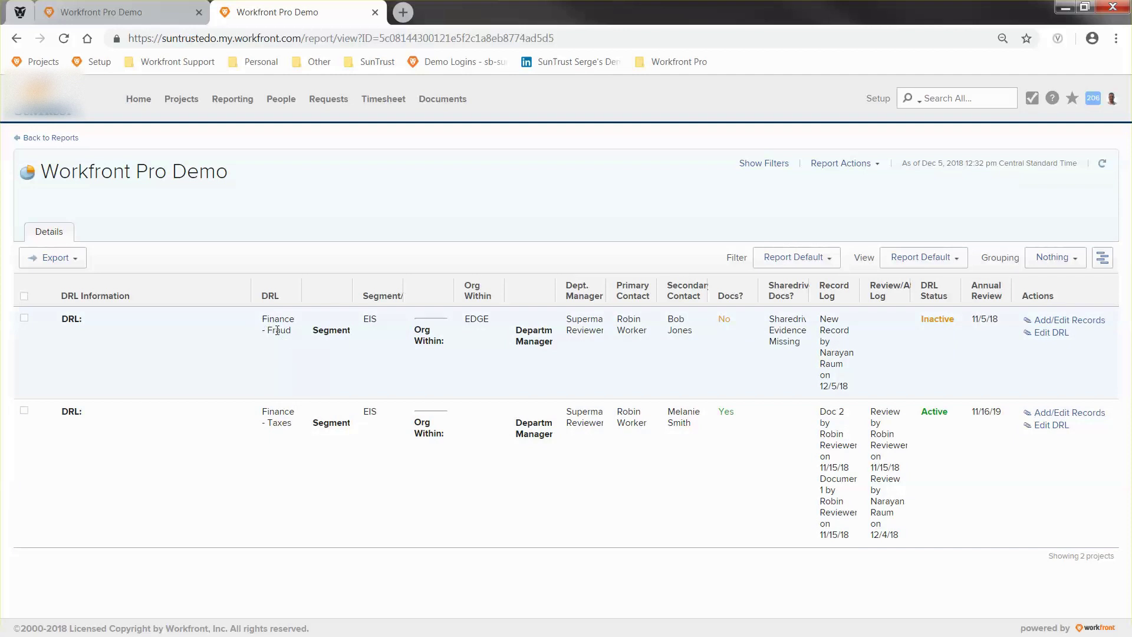
click(135, 20)
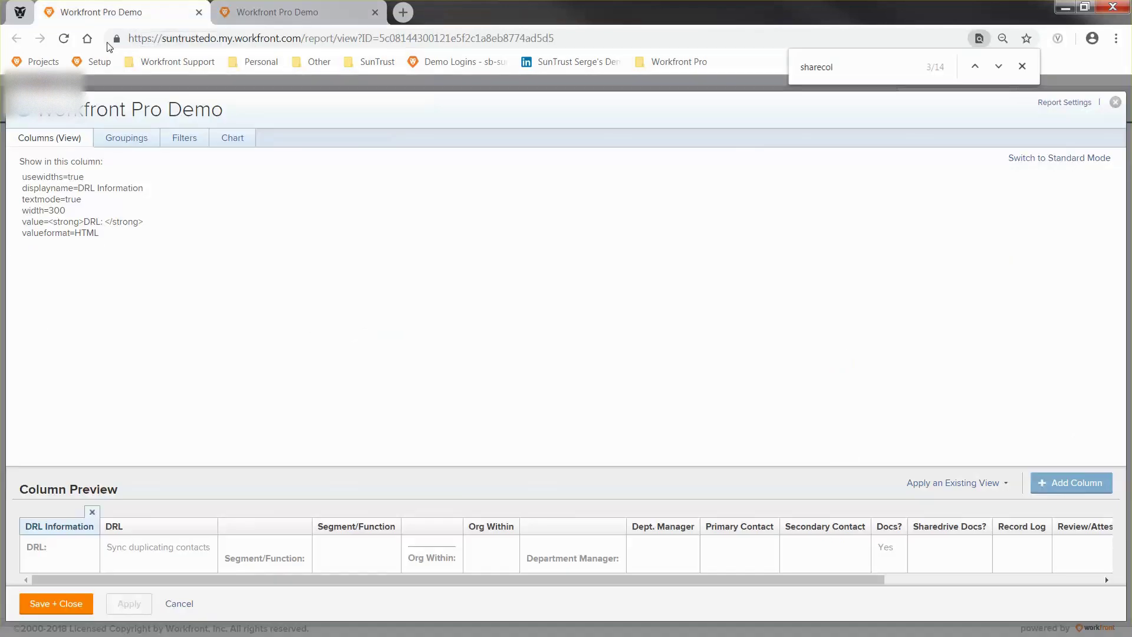
Review the code of the separated label columns and move the Org Within column directly before Segment/Function.
click(282, 534)
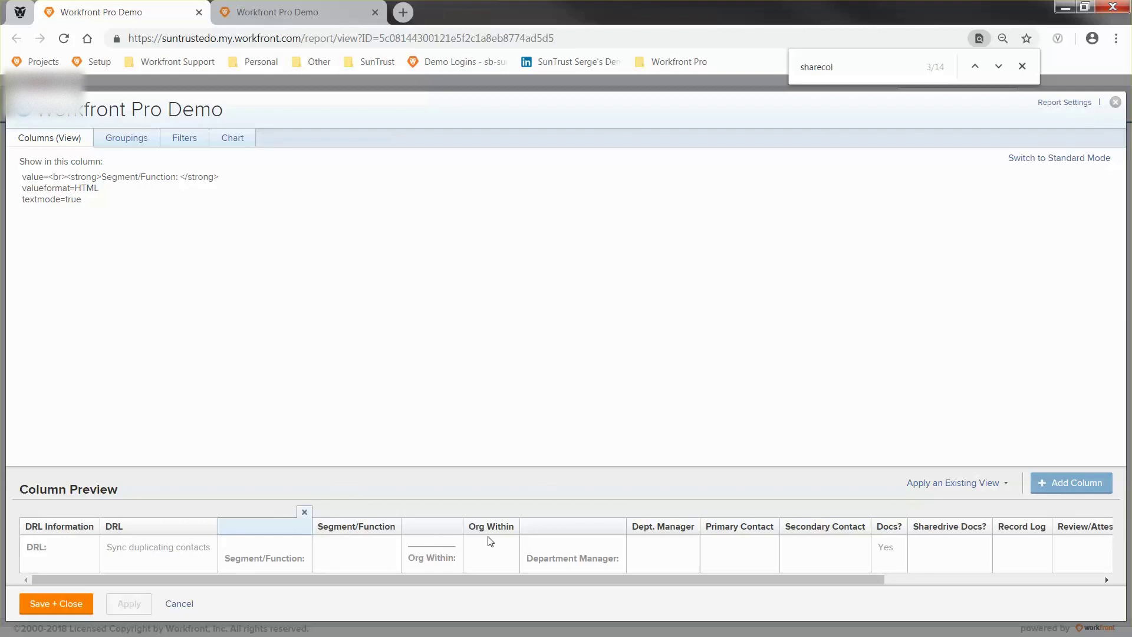
click(548, 533)
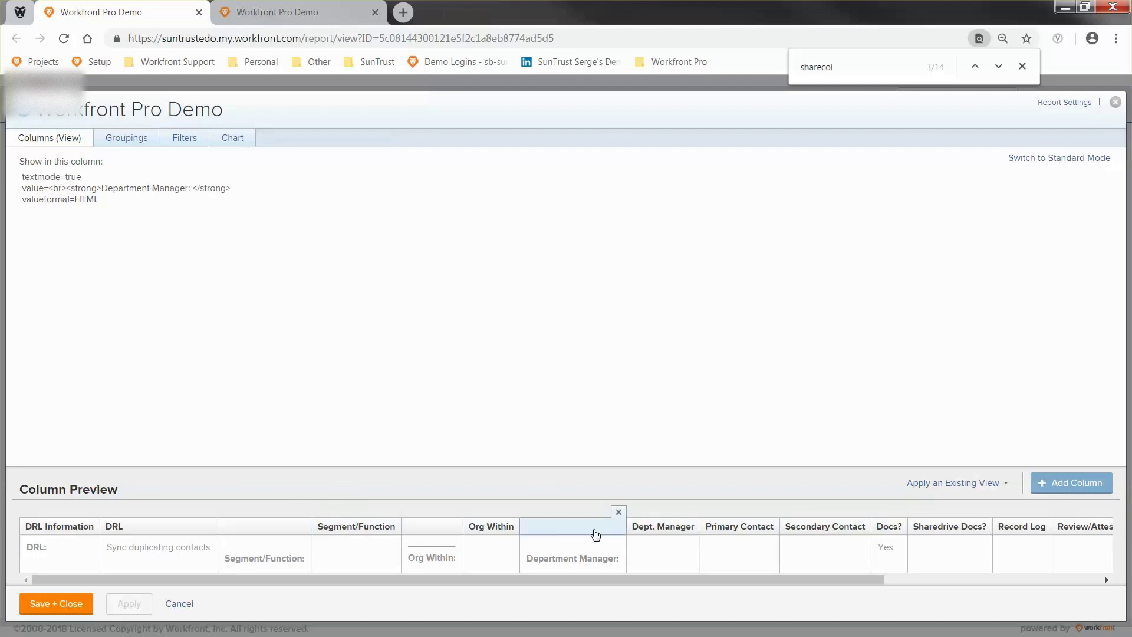
click(492, 529)
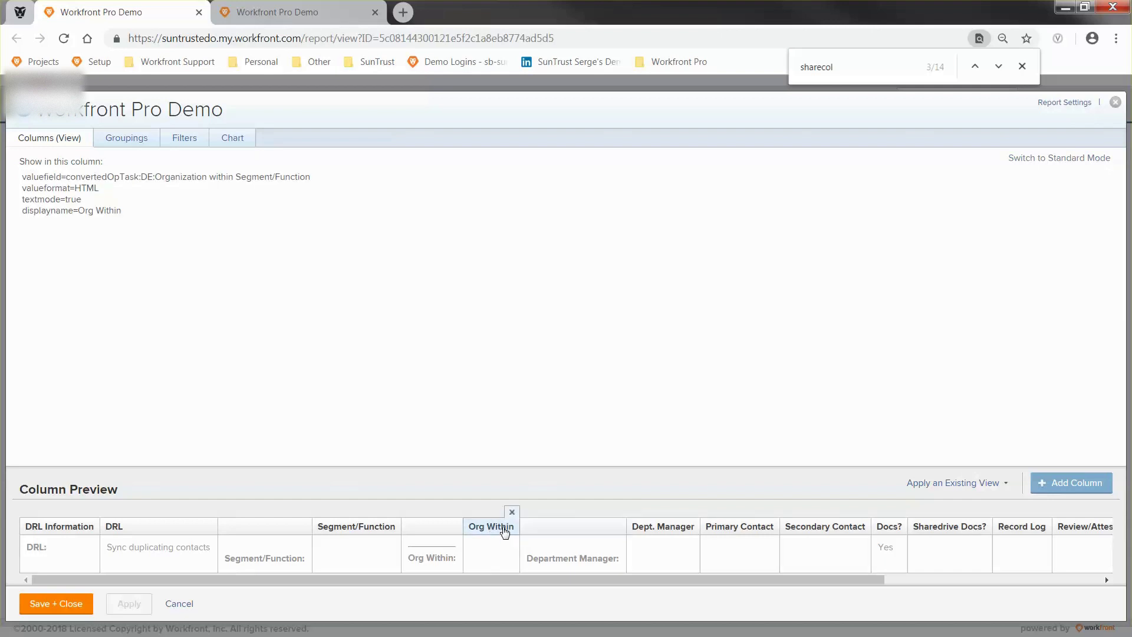
drag(504, 531, 335, 534)
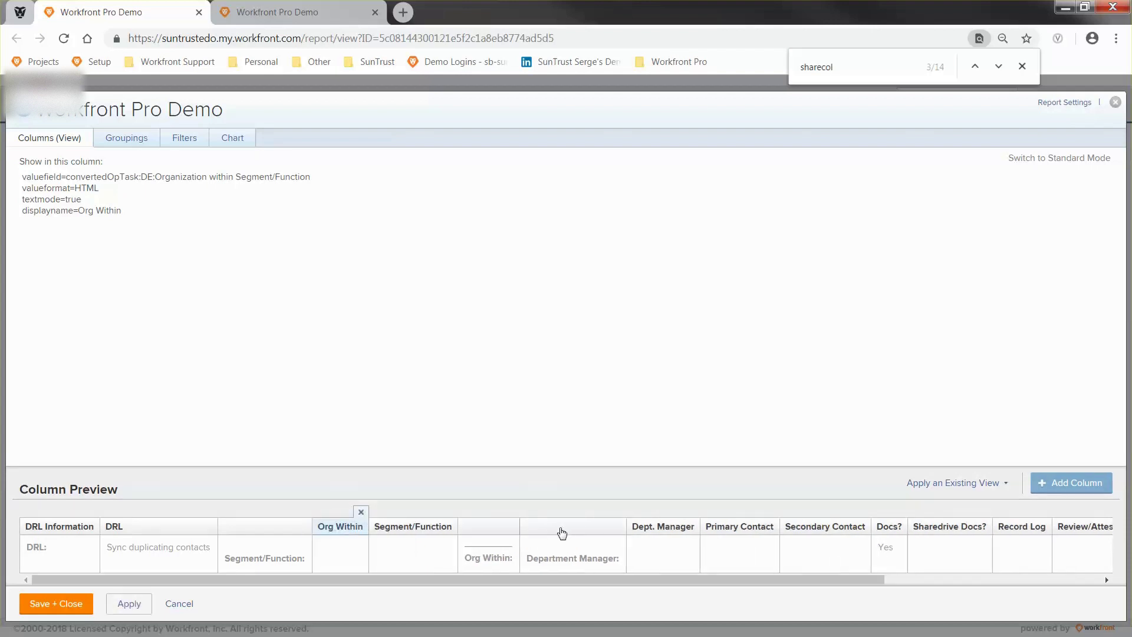
Move the unnamed column holding the bold Org Within label directly before the Segment/Function column.
click(500, 534)
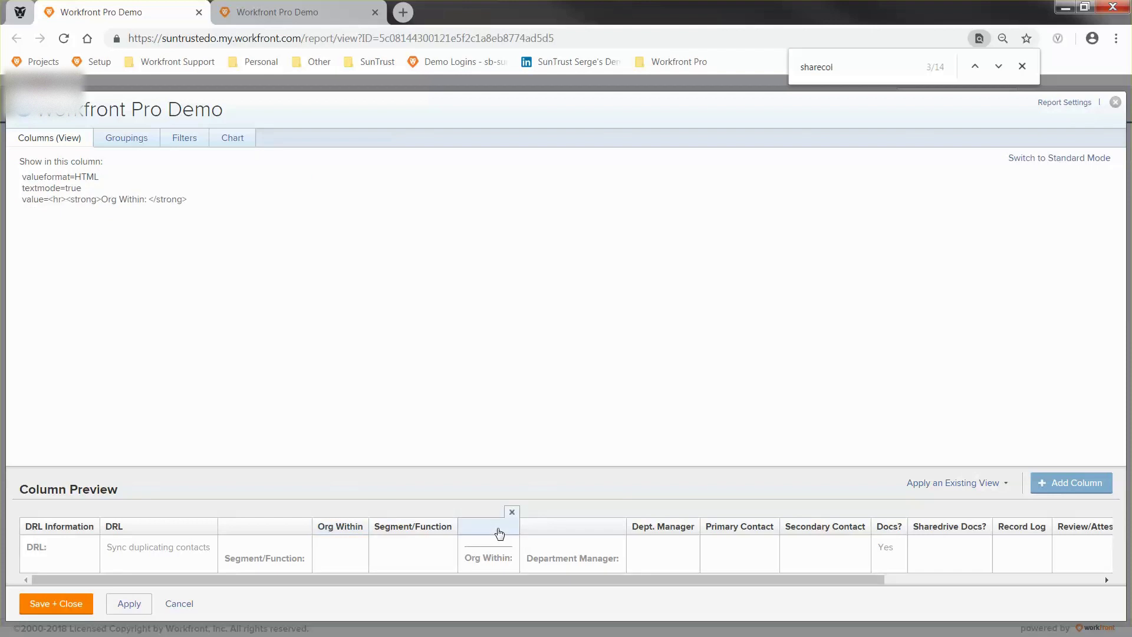
drag(500, 534, 374, 536)
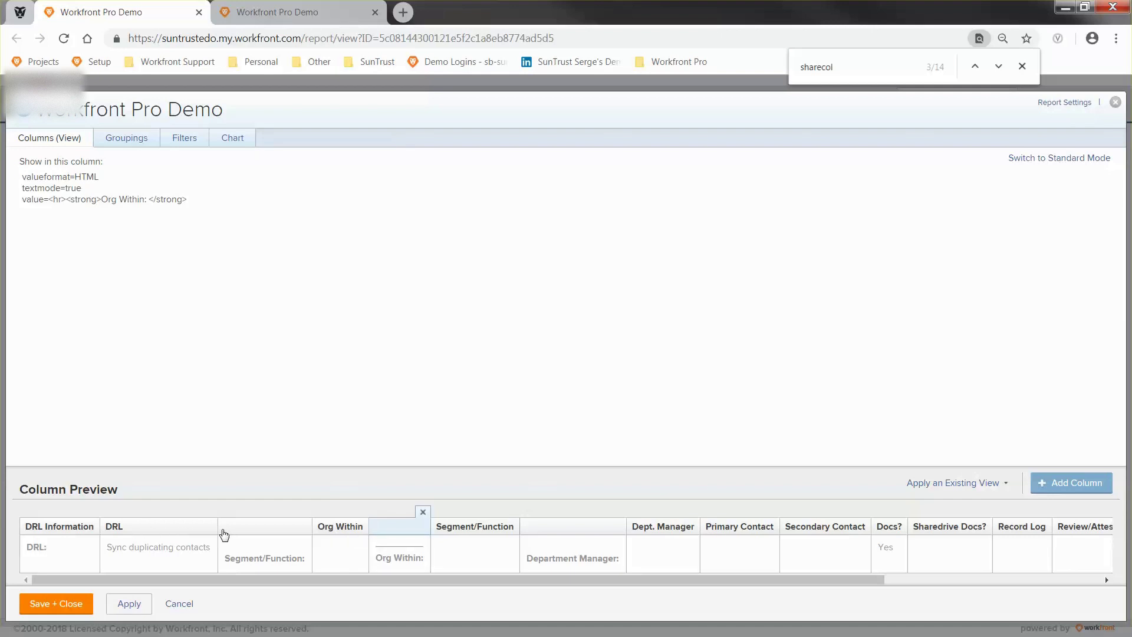
Add a sharecol=true line to the DRL Information column's text mode code, copy that line, and save the code.
click(90, 533)
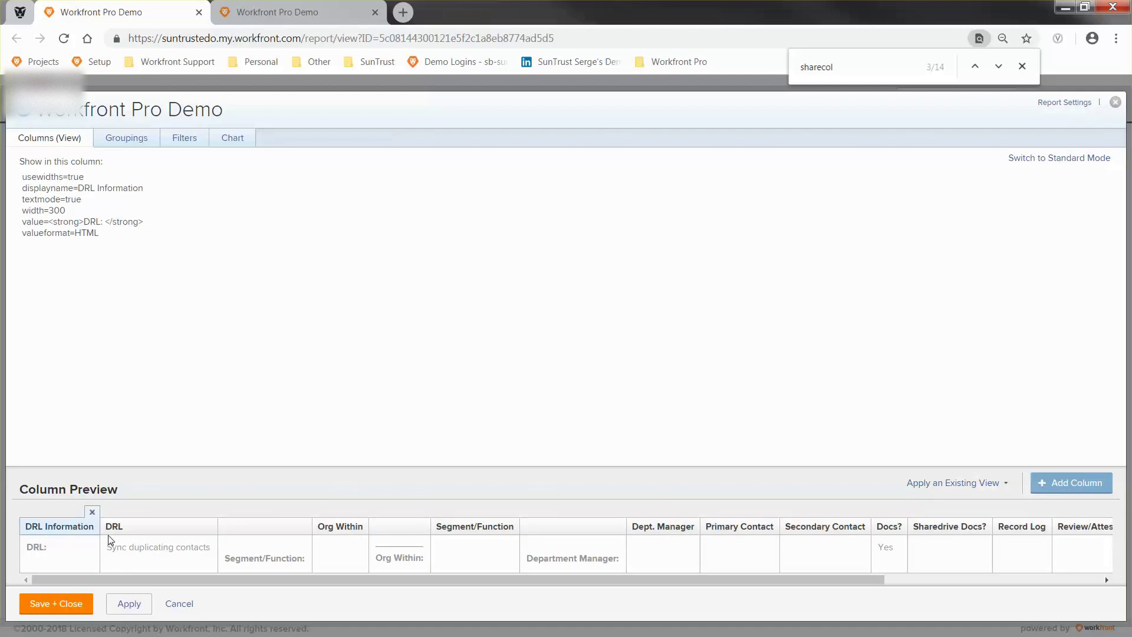
click(140, 313)
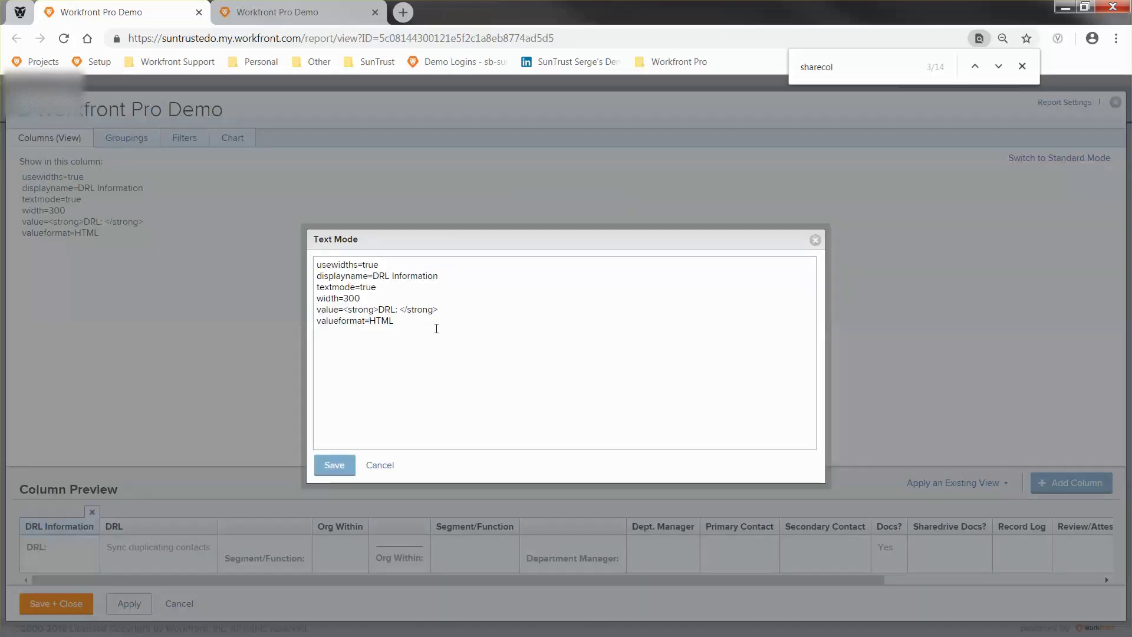
key(Return)
text(s)
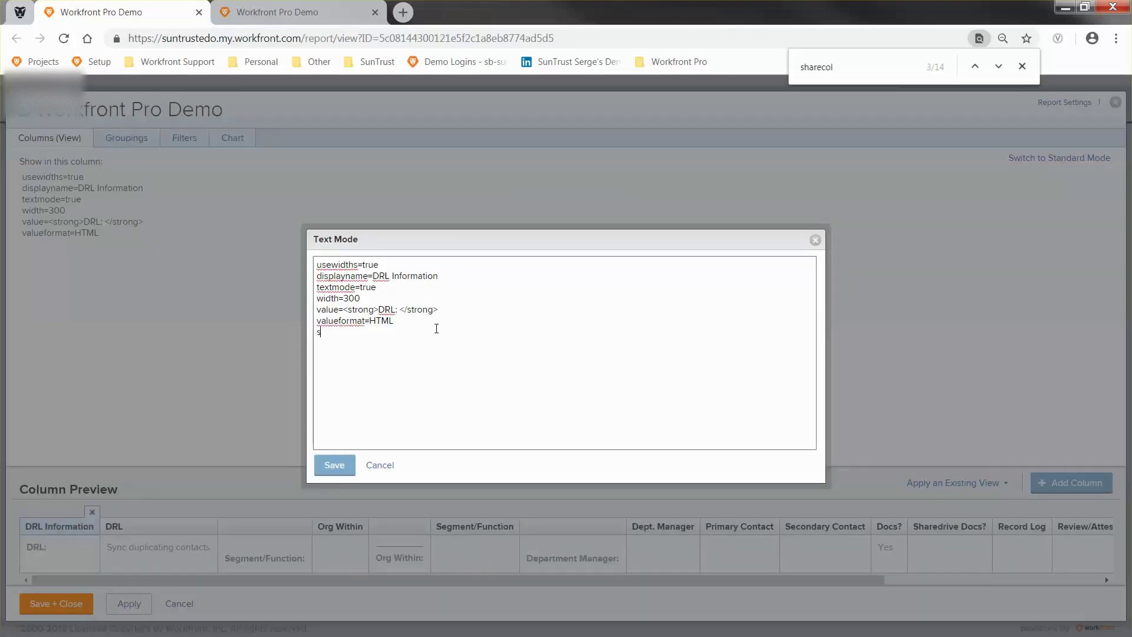
text(harecol=true)
key(shift+Left)
key(shift+Left)
key(shift+Left)
key(shift+Left)
key(shift+Left)
key(shift+Left)
key(shift+Left)
key(shift+Left)
key(shift+Left)
key(shift+Left)
key(shift+Left)
key(shift+Left)
key(shift+Left)
key(ctrl+c)
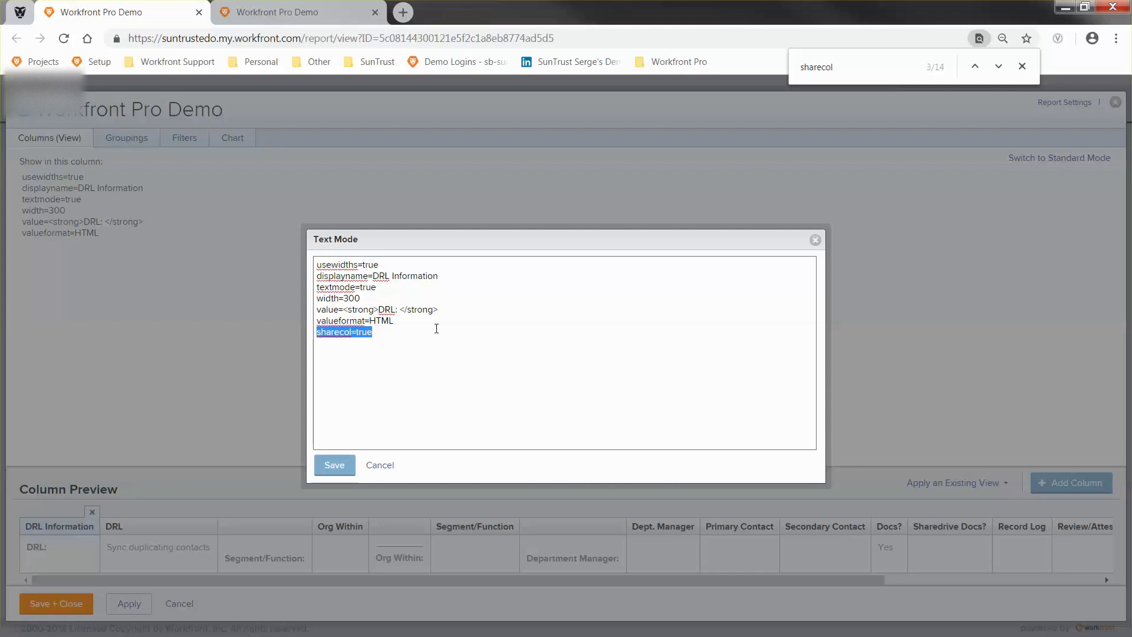
click(334, 465)
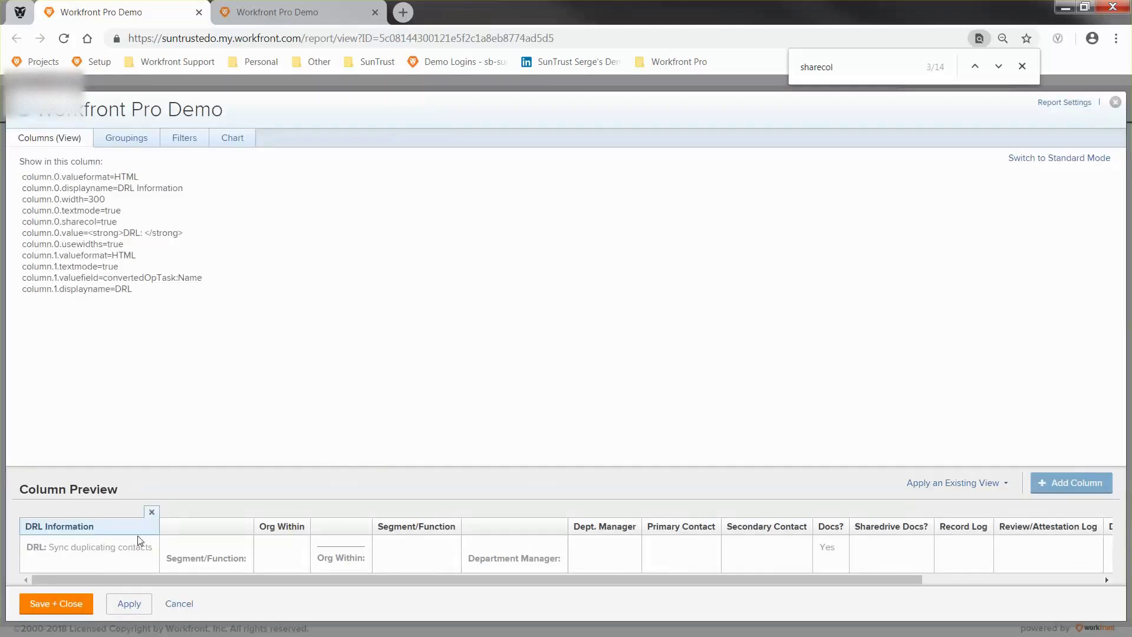
Add column.1.sharecol=true to the DRL Information column's text mode code and save it.
click(169, 317)
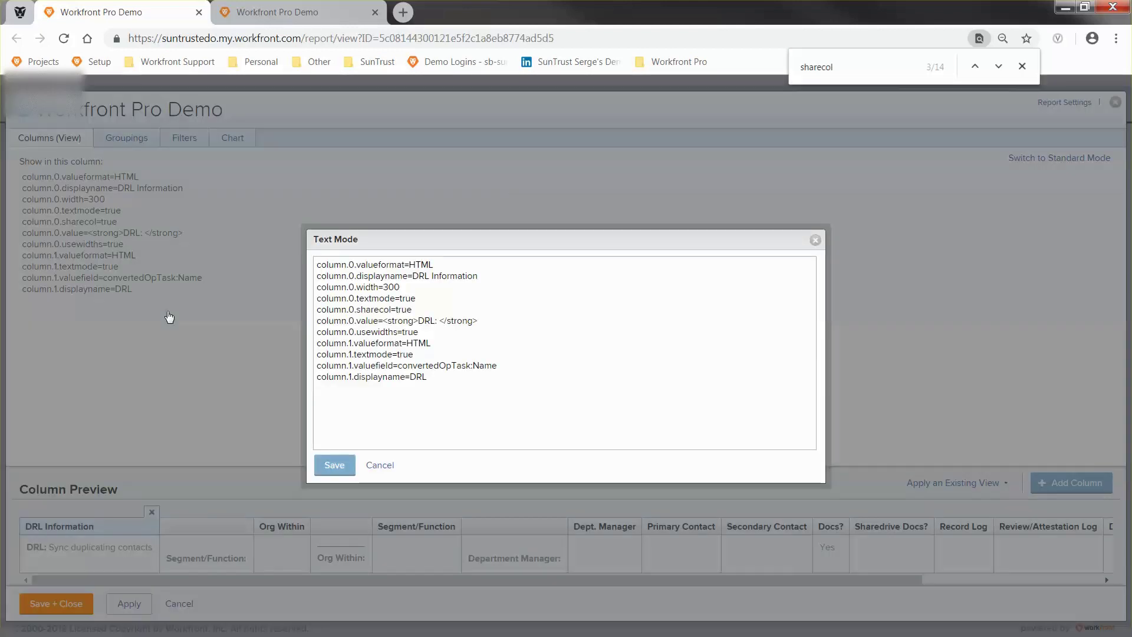
click(442, 378)
key(Return)
text(co)
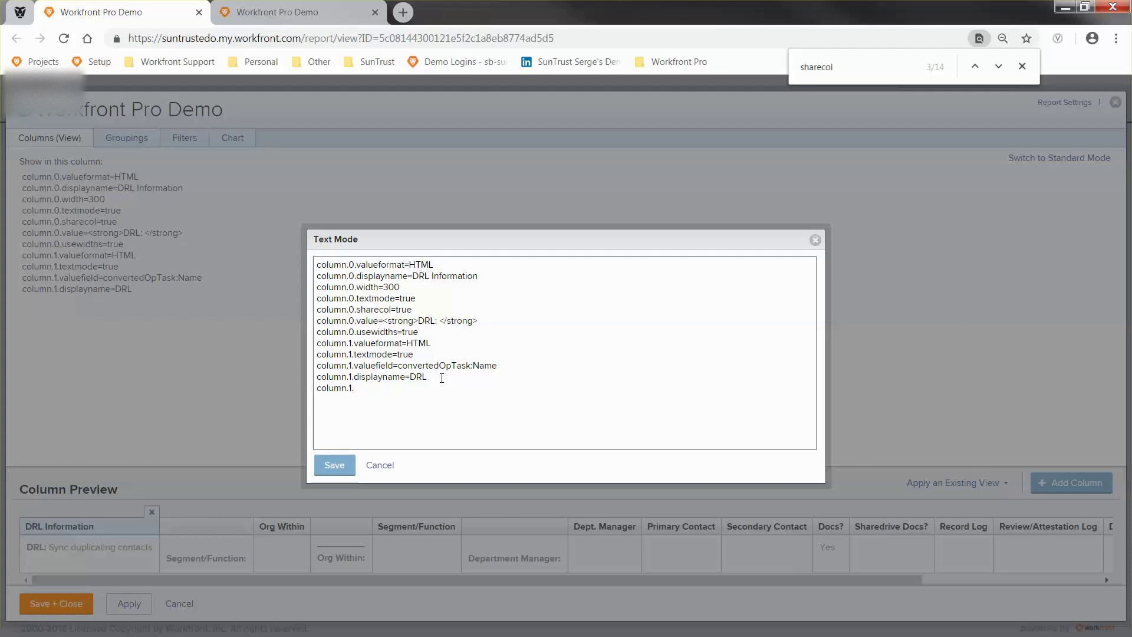
text(lumn.1.)
key(ctrl+v)
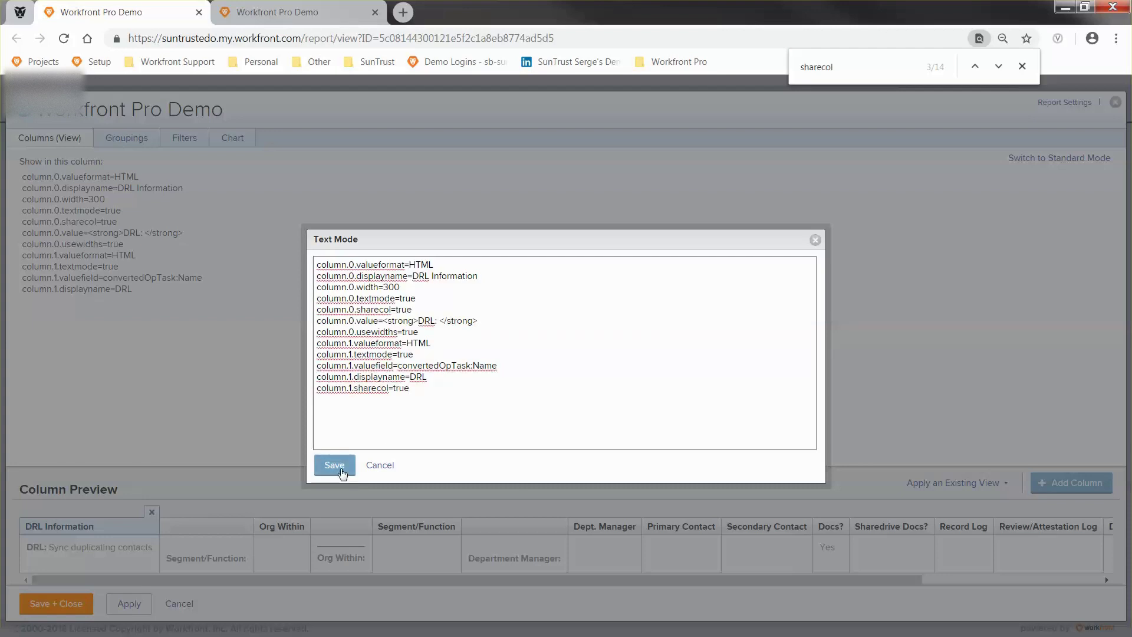
click(338, 467)
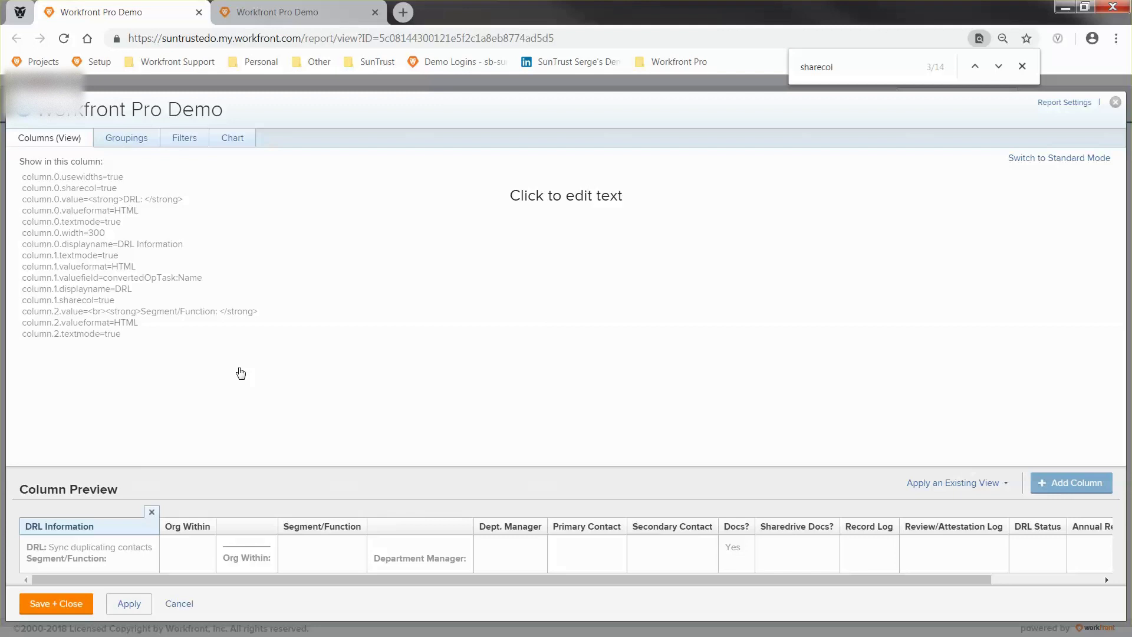
Add column.2.sharecol=true below the Segment/Function label code in the DRL Information column and save it.
click(240, 373)
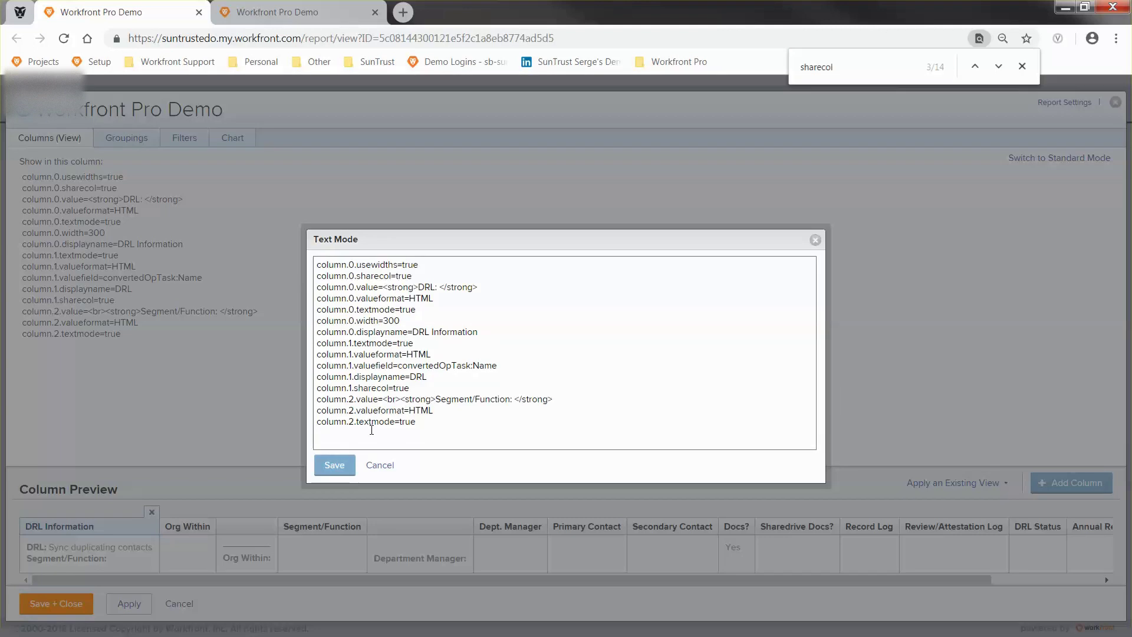
text(column.2.)
key(ctrl+v)
click(334, 464)
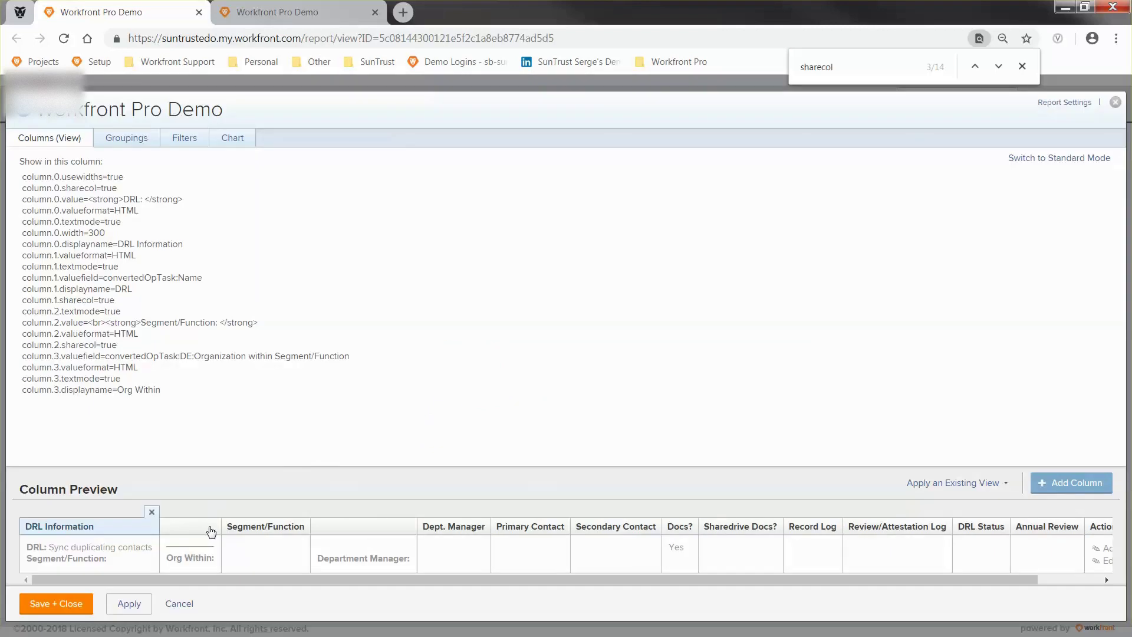
Add column.3.sharecol=true below the Org Within field code in the DRL Information column and save it.
click(211, 533)
click(134, 525)
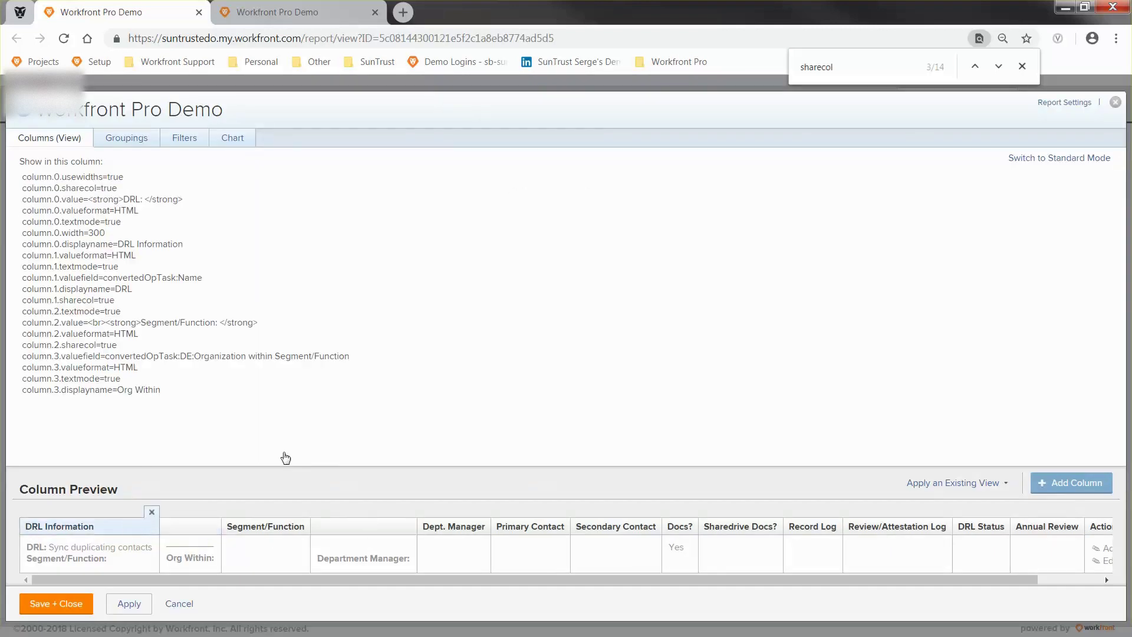
click(379, 324)
scroll(426, 431, down, 2)
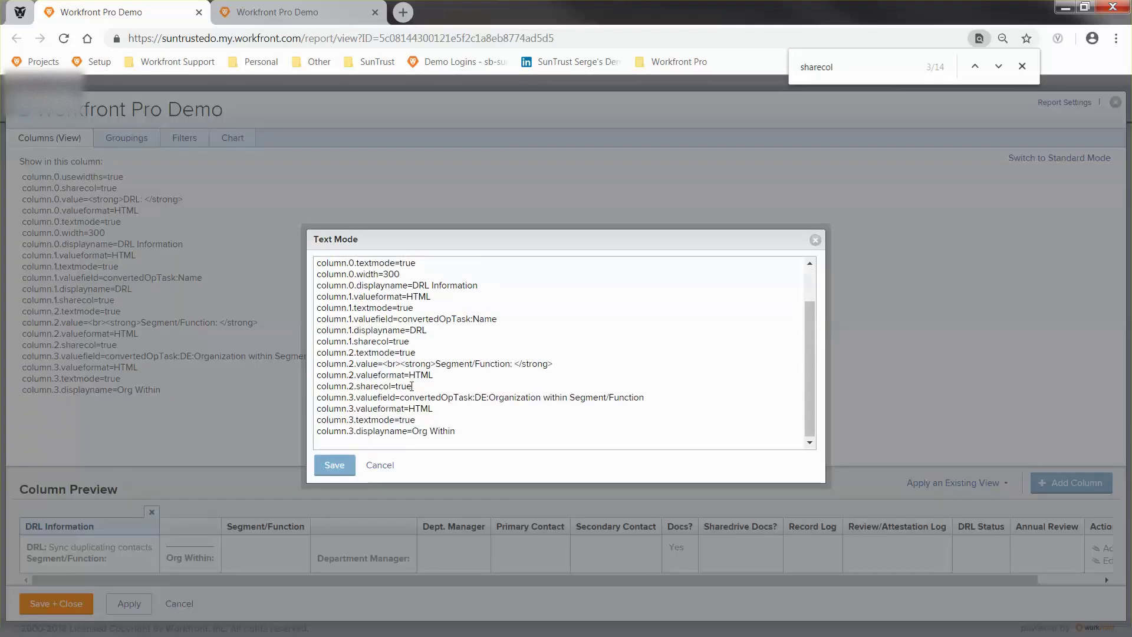
click(501, 431)
key(Return)
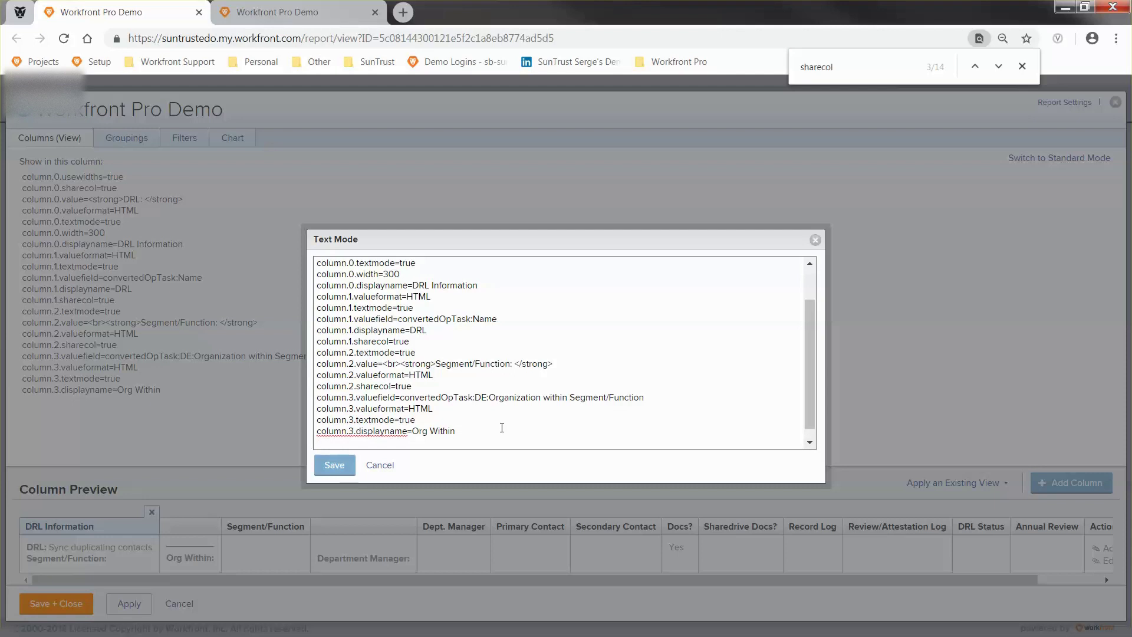
text(column.3.sharecol=true)
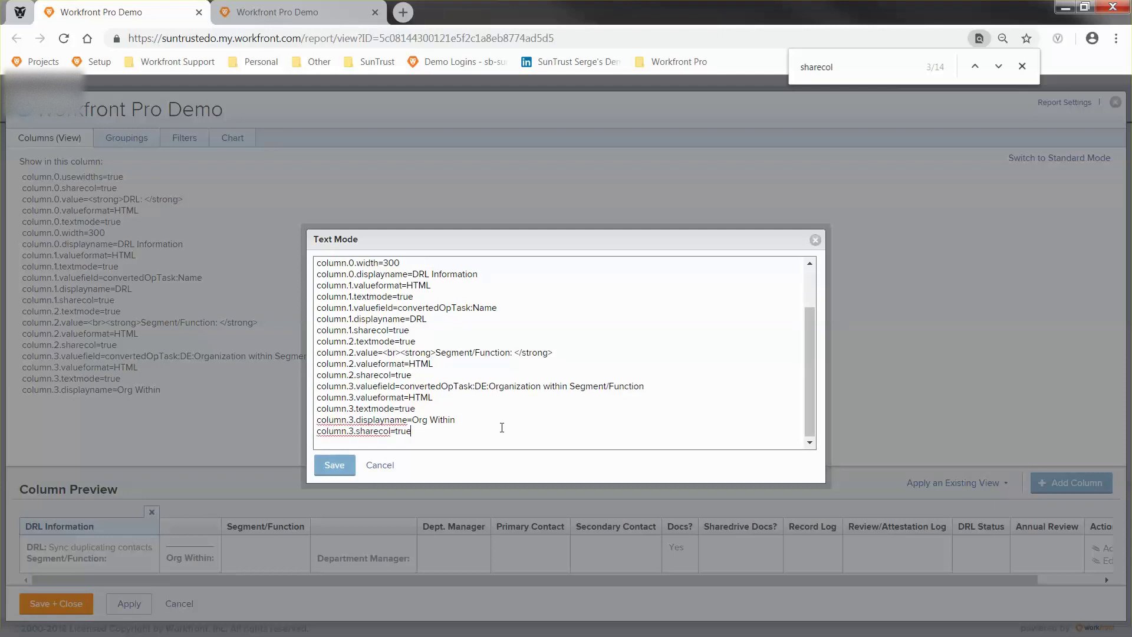
click(335, 466)
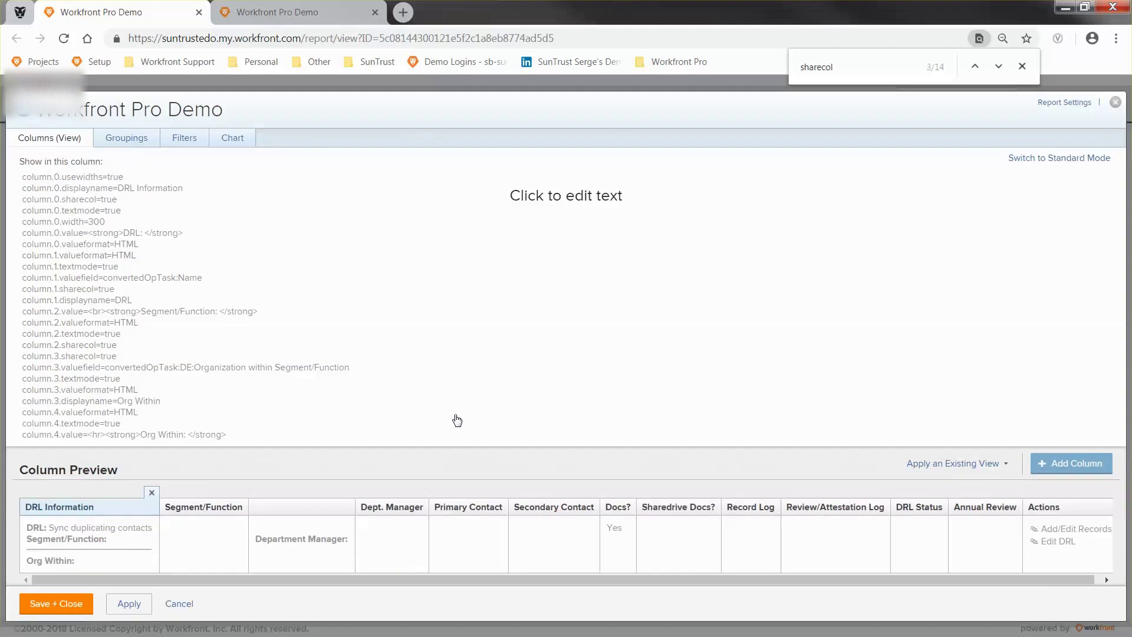
Add column.5.sharecol=true at the end of the DRL Information column's text mode code and save it.
click(260, 416)
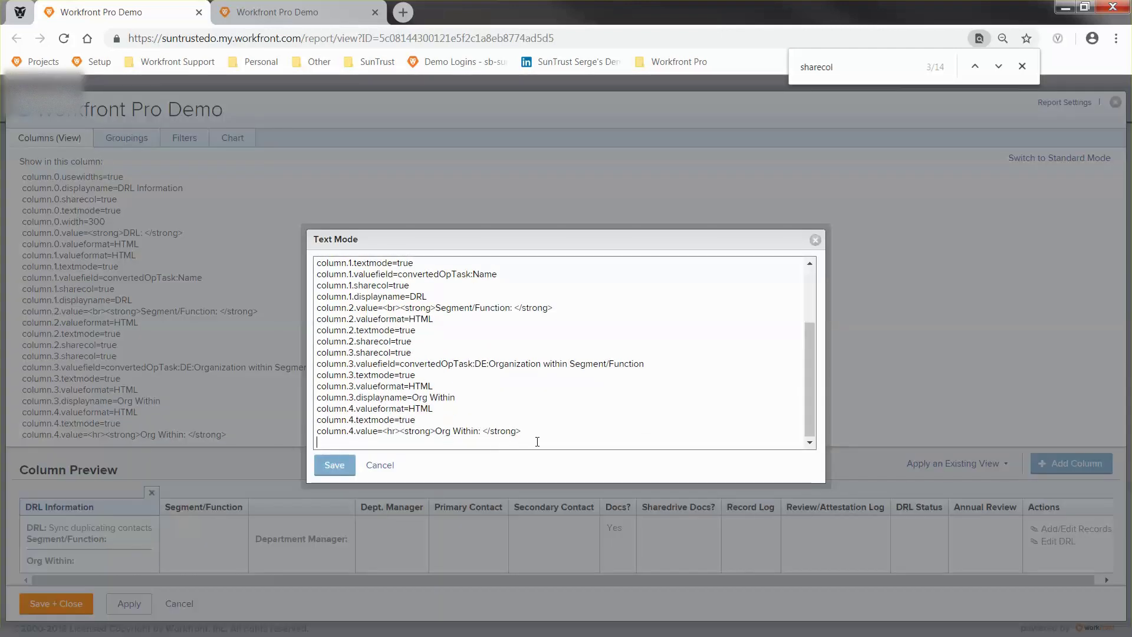
text(colum)
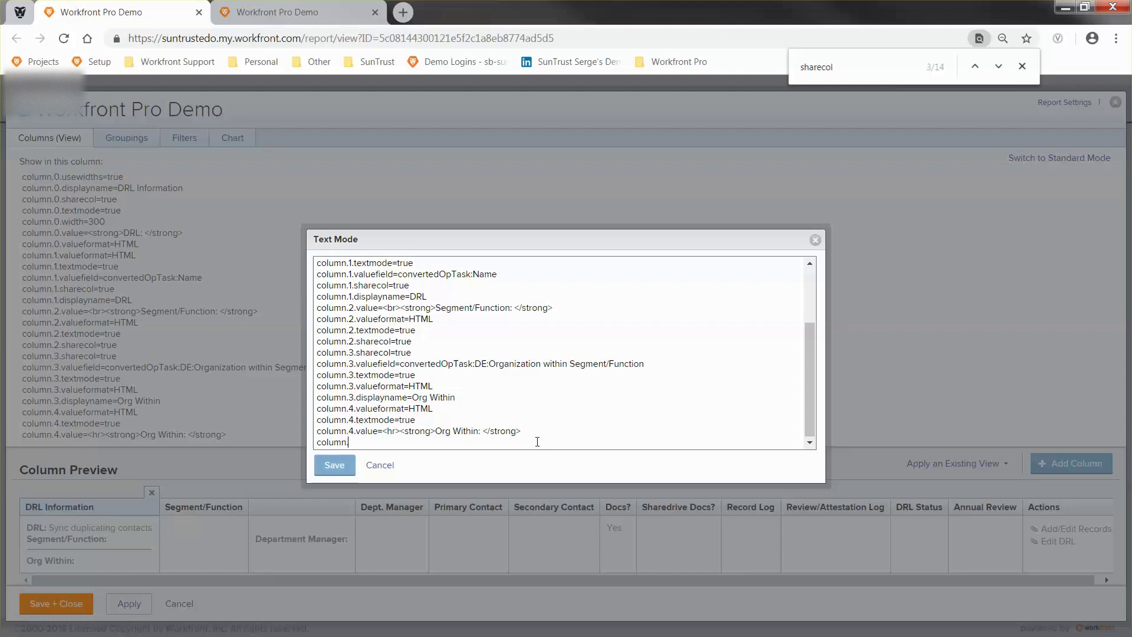
text(n.5.sharecol=true)
click(333, 465)
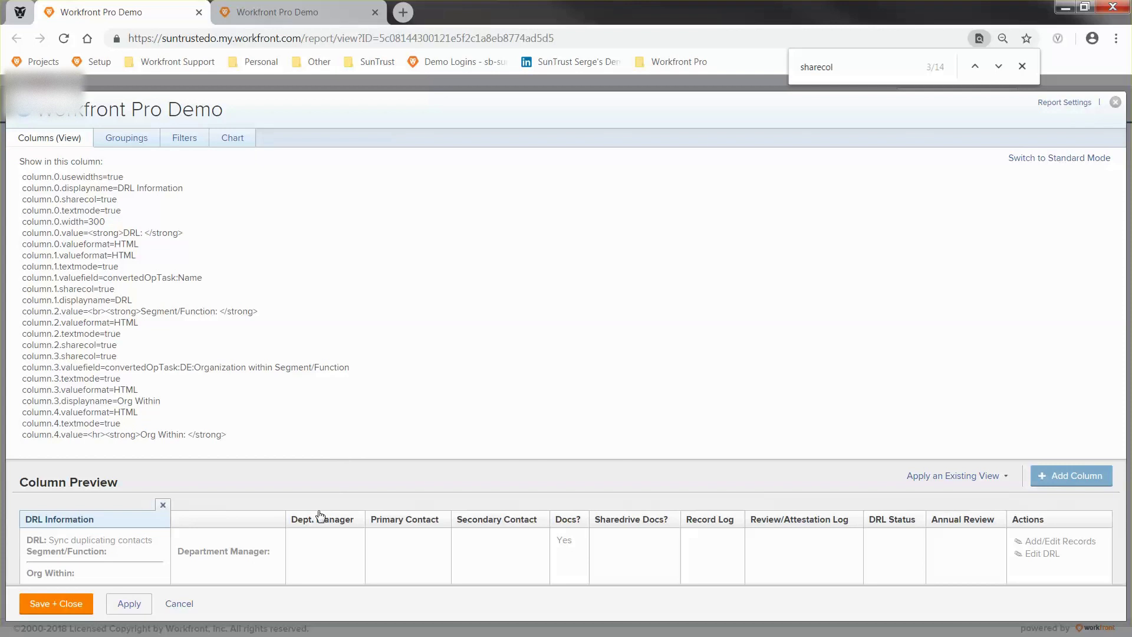
Add column.4.sharecol=true below the Org Within label code in the DRL Information column and save it.
click(410, 390)
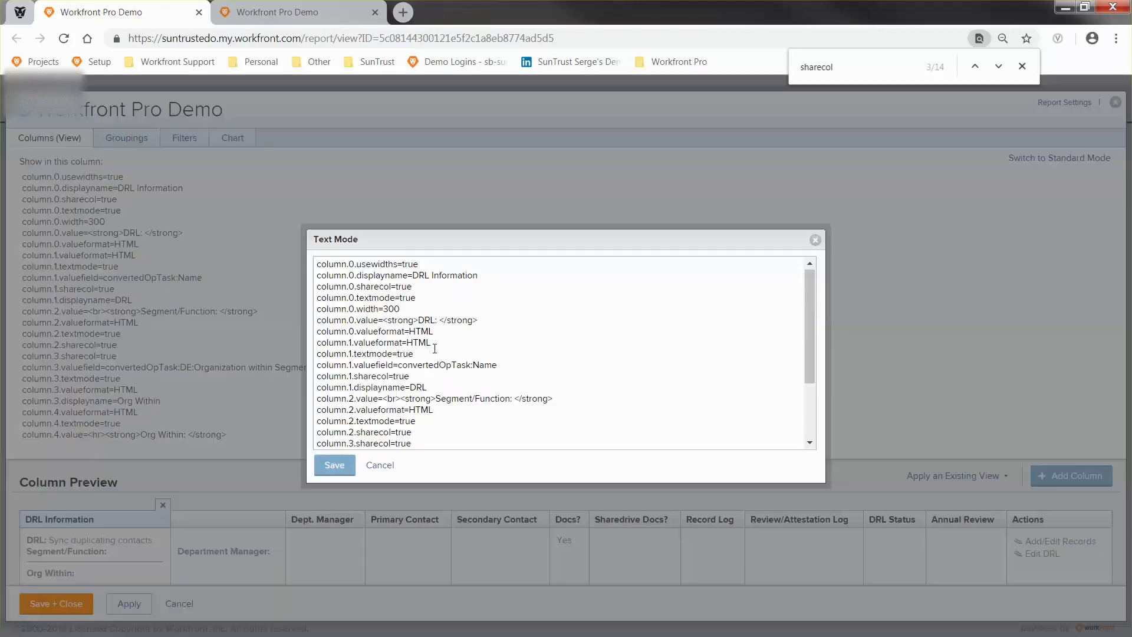
click(546, 437)
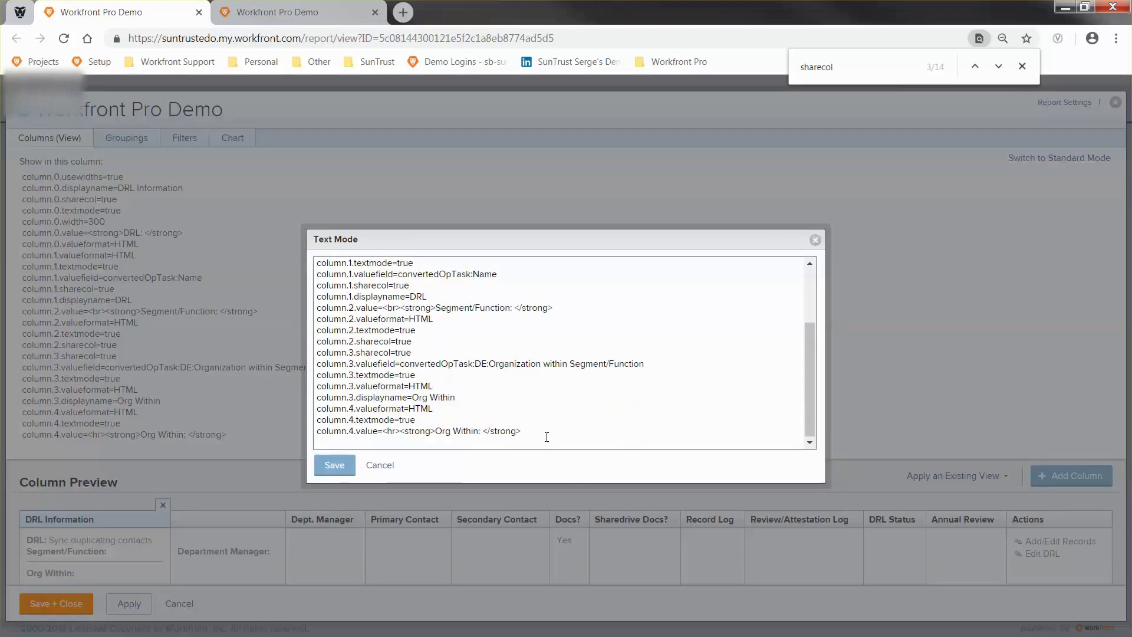
key(Return)
text(column.4)
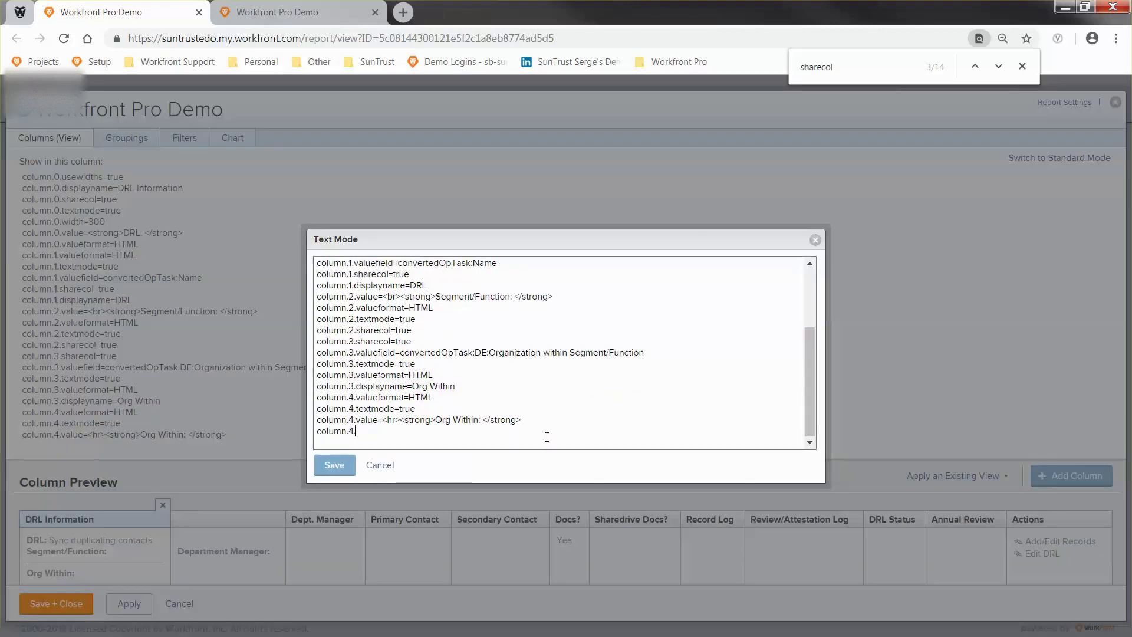
text(.sharecol=true)
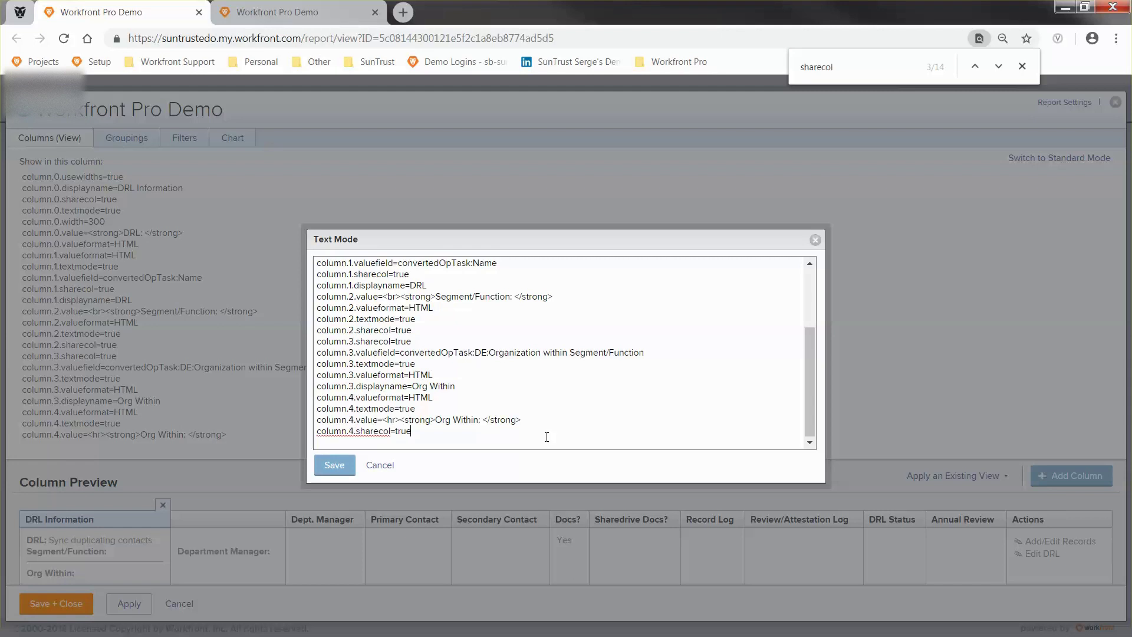
click(334, 466)
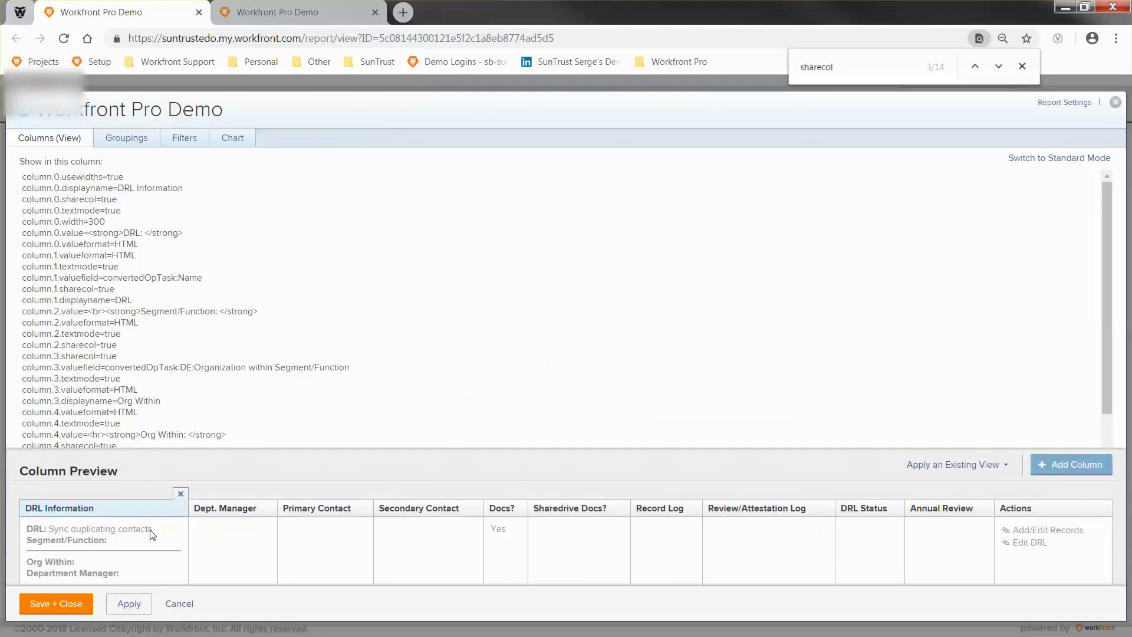
Add column.6.sharecol=true below the Department Manager label code in the DRL Information column and save it.
click(235, 518)
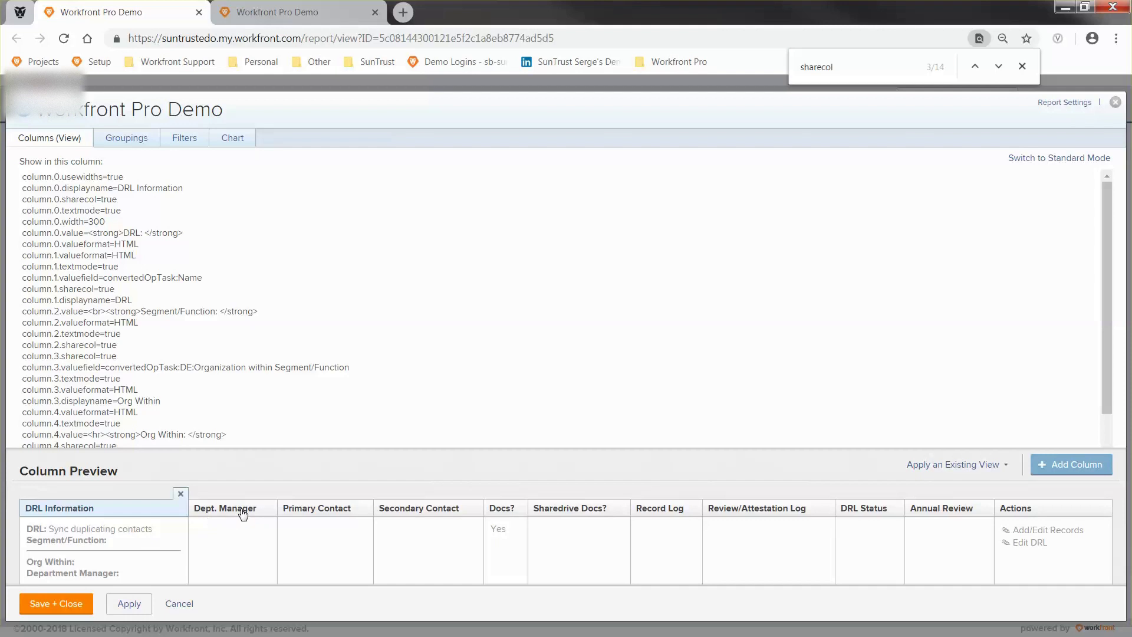
click(149, 515)
click(419, 423)
scroll(441, 413, down, 4)
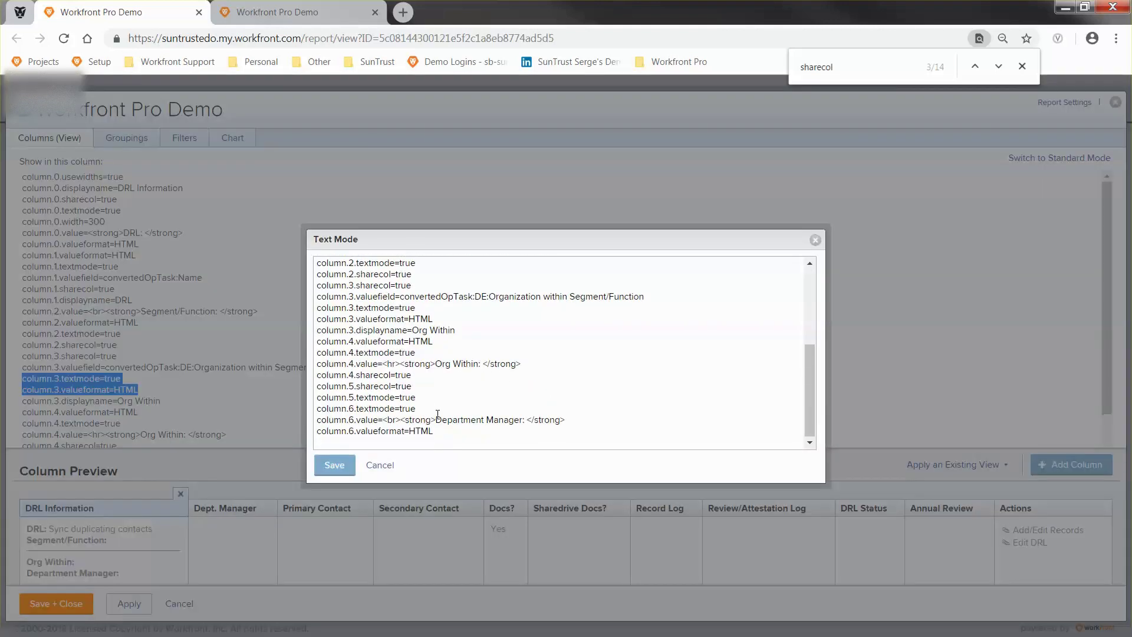
click(440, 435)
key(Return)
text(co)
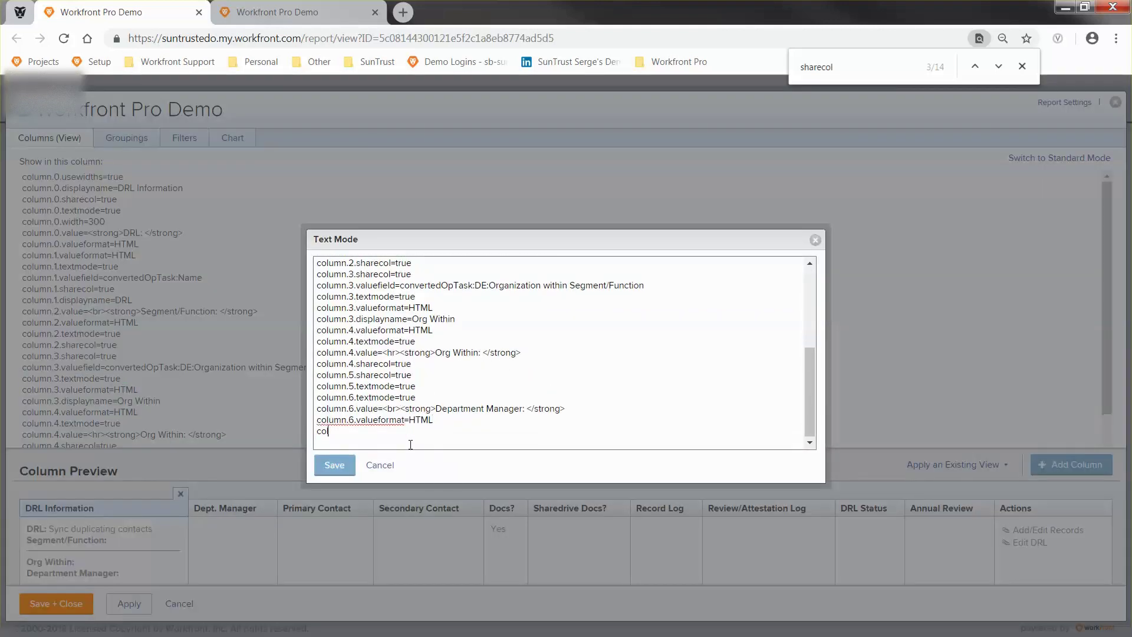
text(lumn.6.)
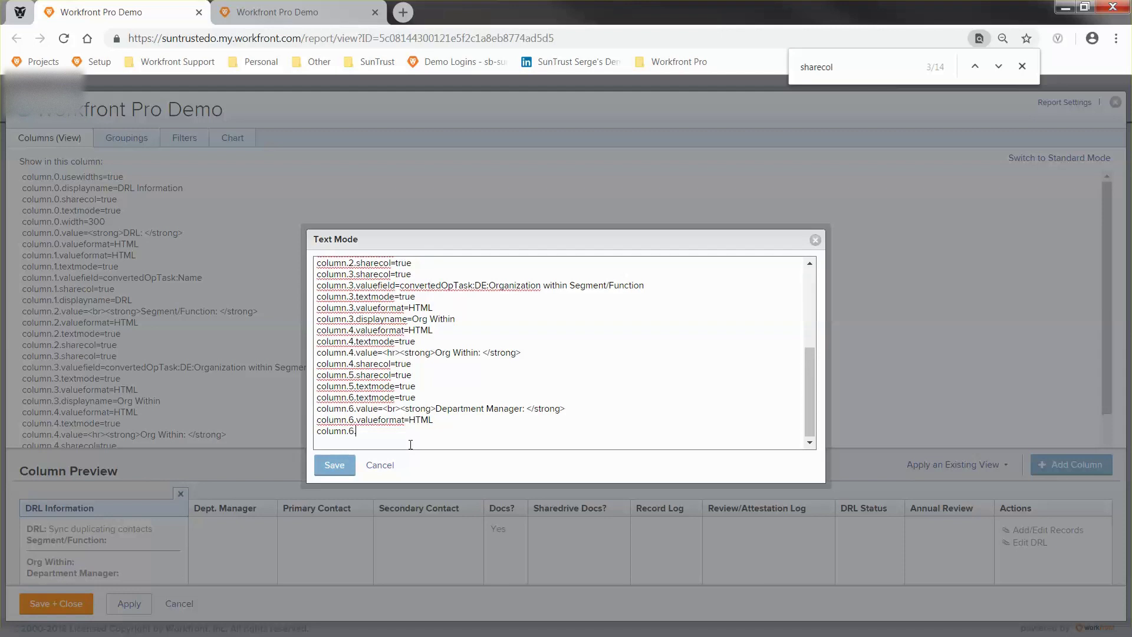
text(sharecol=true)
click(323, 464)
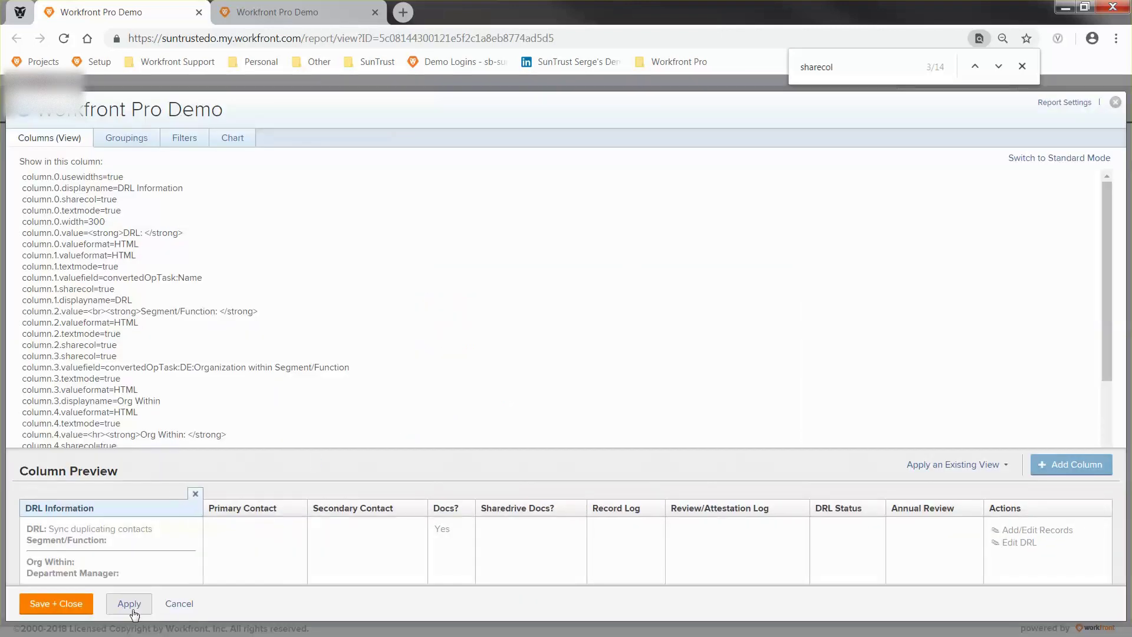
Apply the column changes, refresh the report in the second tab, and switch to the WorkfrontPro text mode reference page.
click(133, 611)
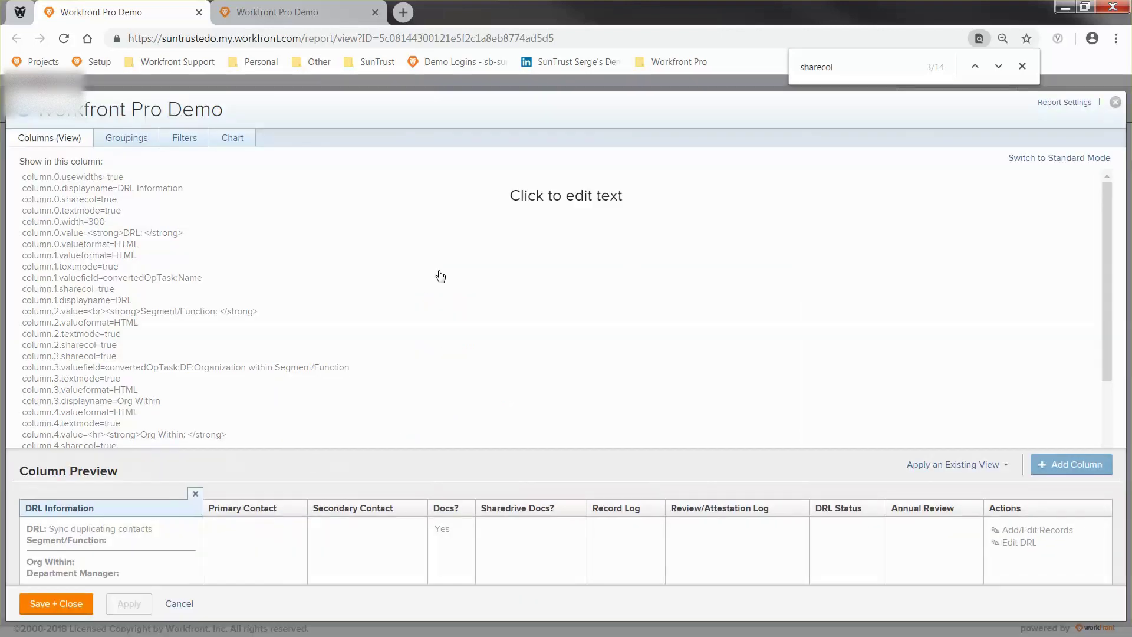
click(314, 11)
click(1102, 163)
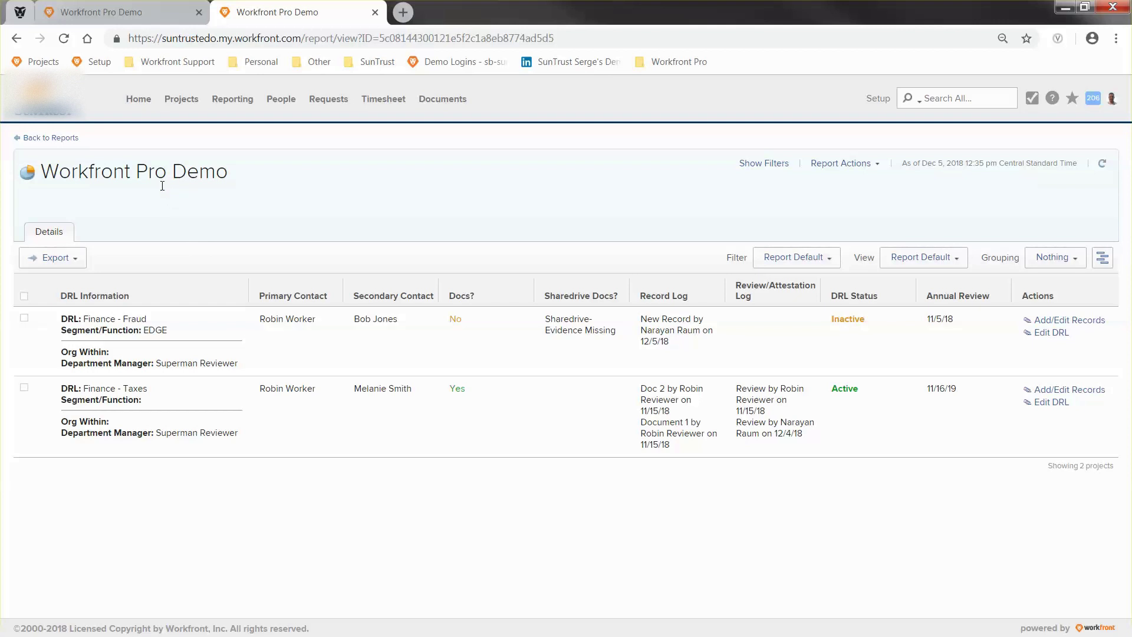
key(ctrl+Tab)
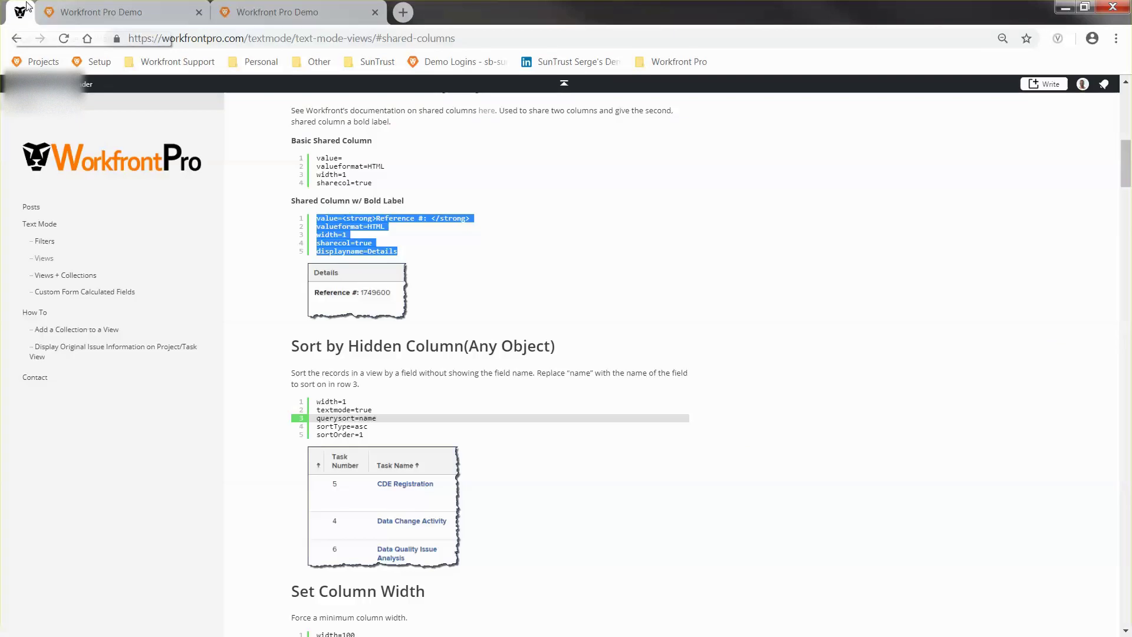